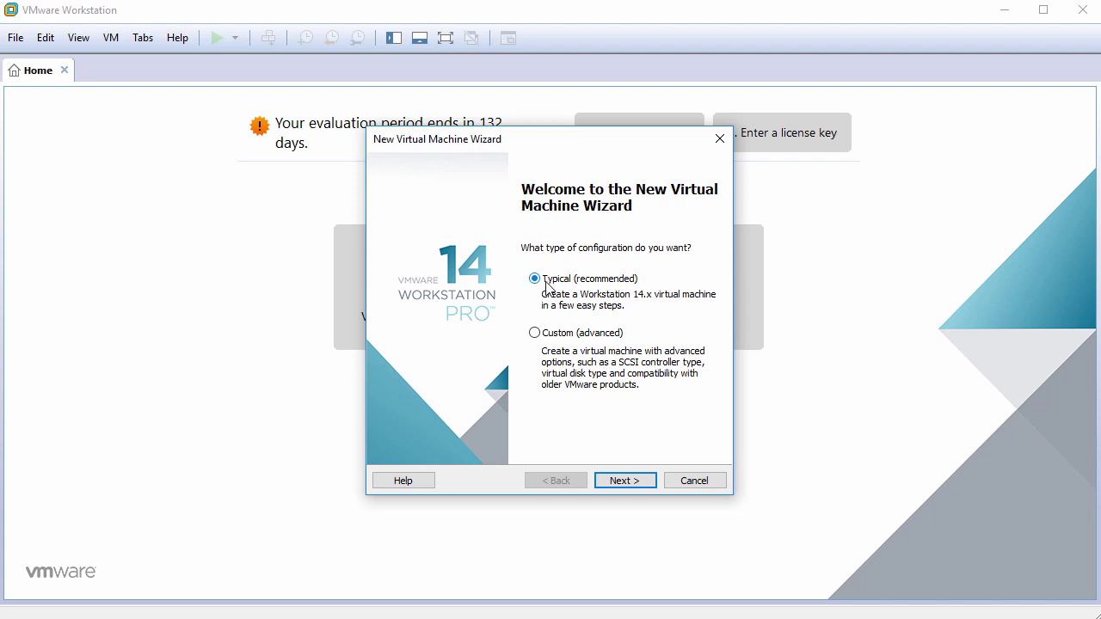
Choose the Typical setup and install the operating system later.
left_click(623, 481)
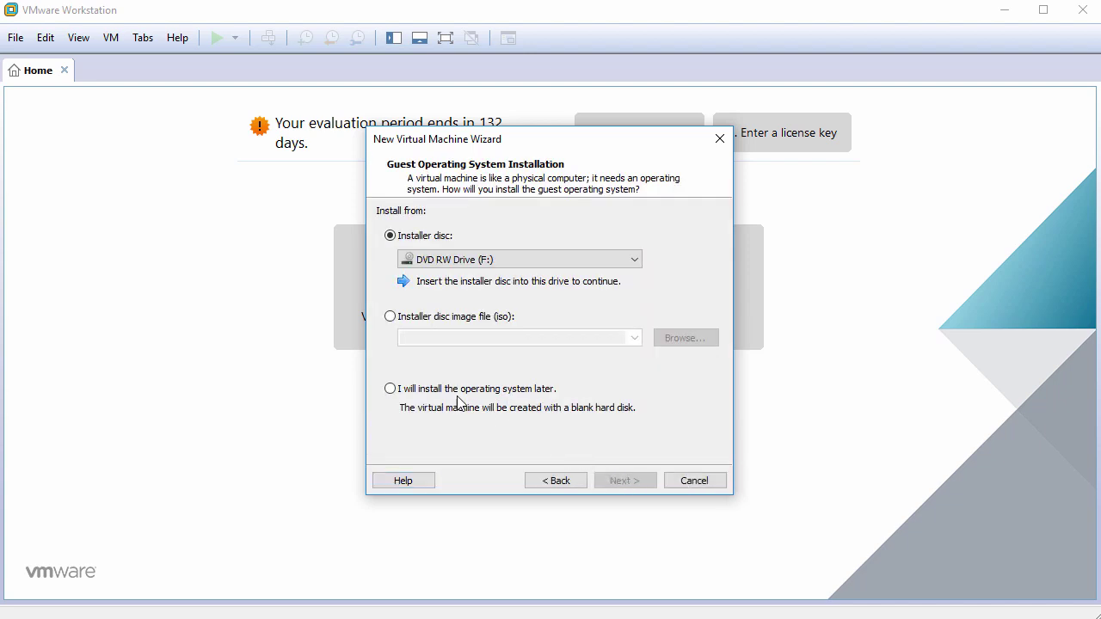
left_click(414, 392)
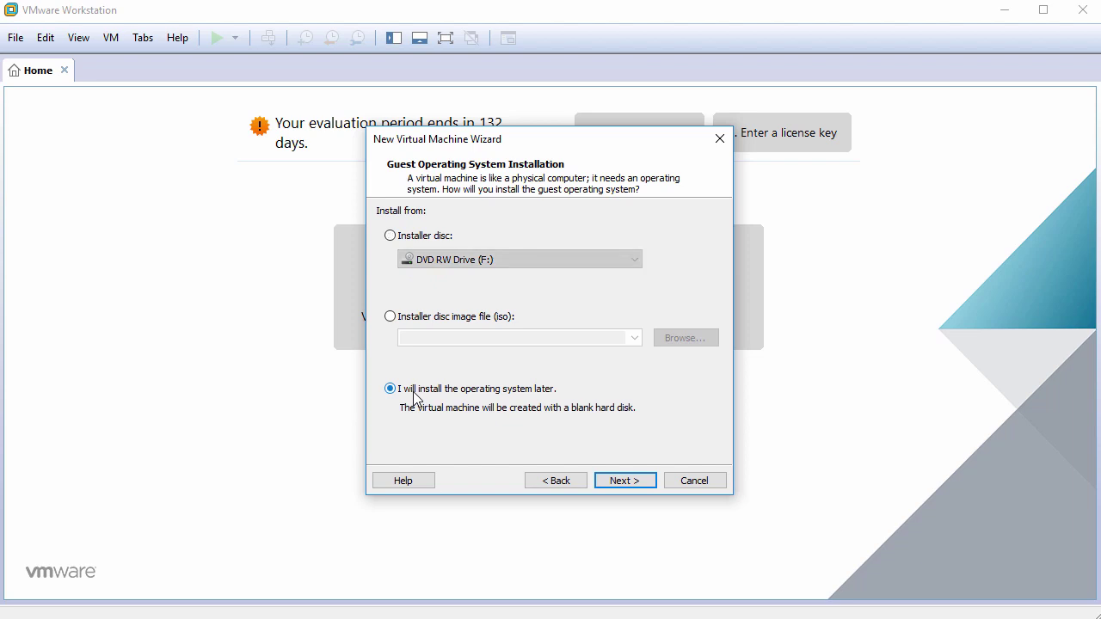
left_click(625, 481)
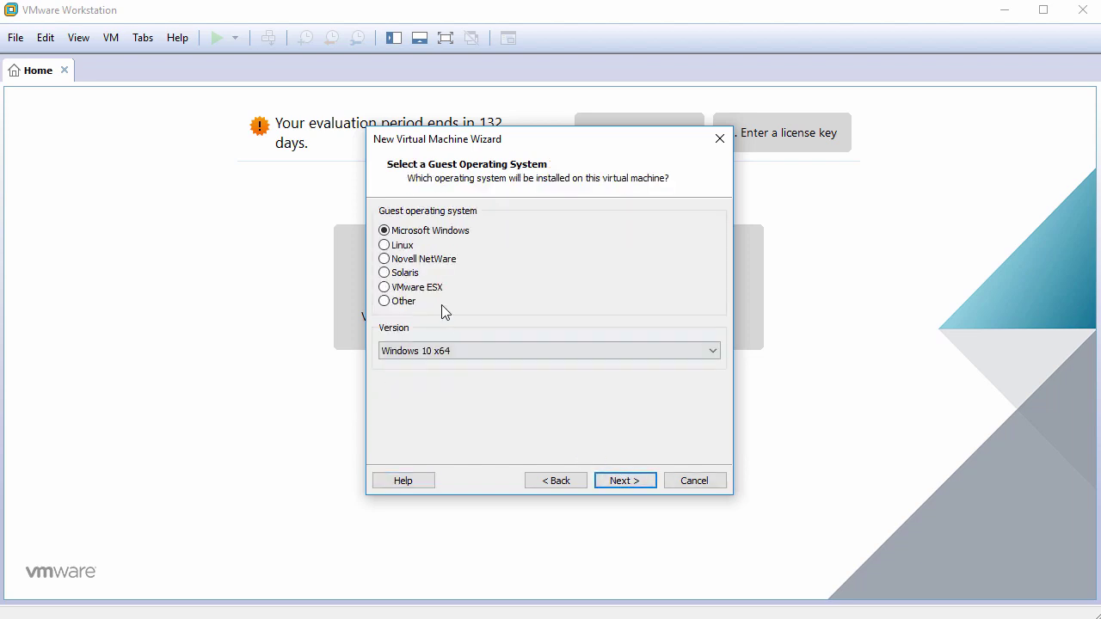
Set the guest operating system to Linux, version CentOS 6 64-bit.
left_click(409, 249)
left_click(694, 353)
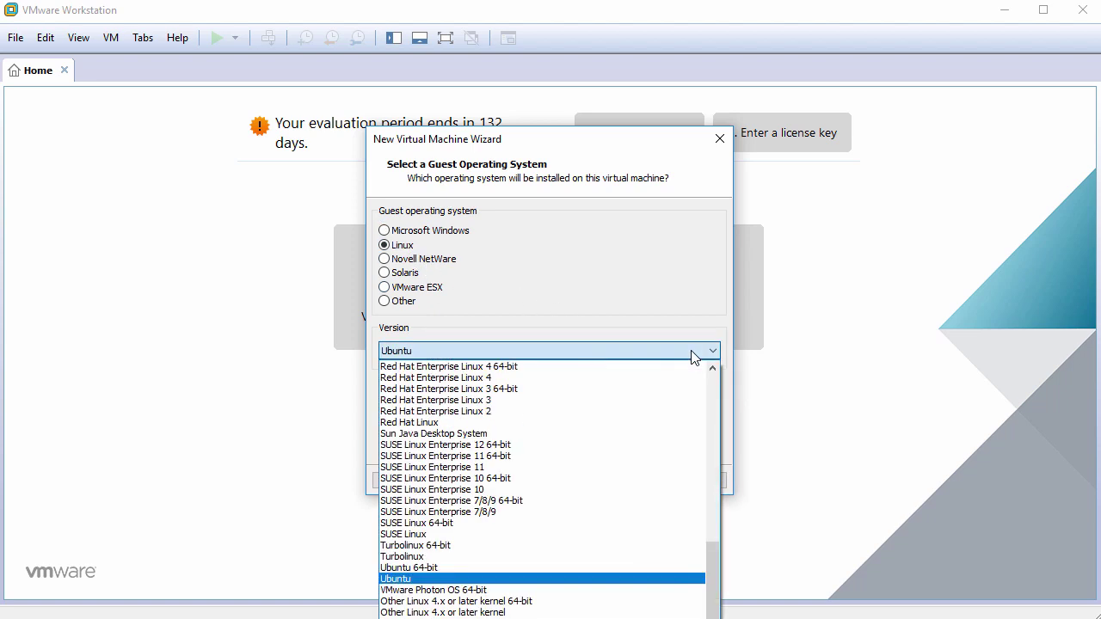
left_click_drag(715, 563, 696, 401)
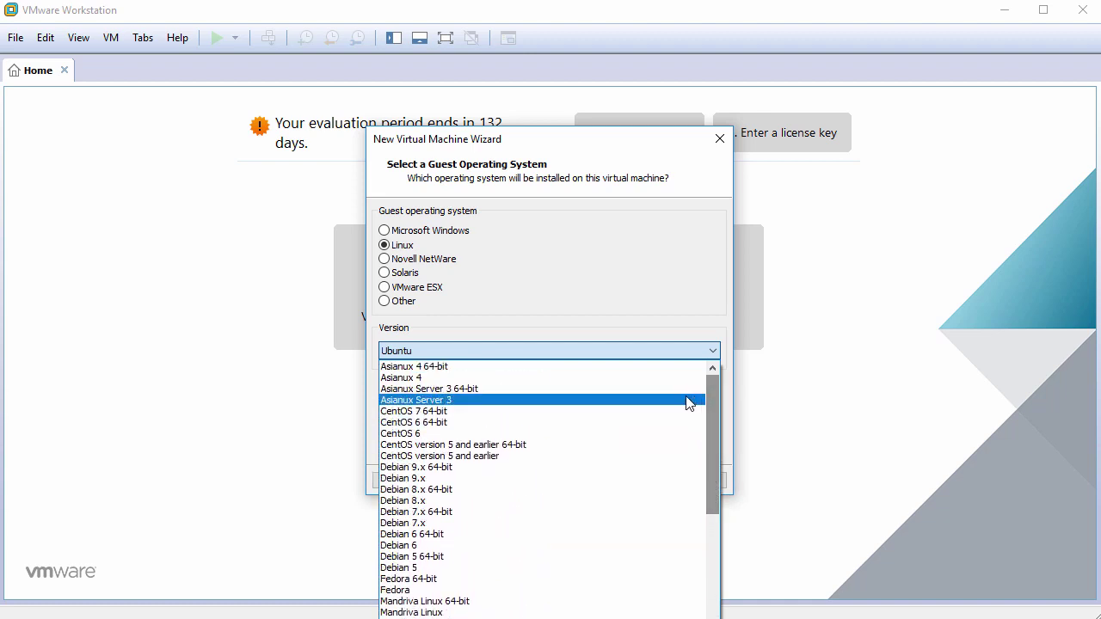
left_click(573, 422)
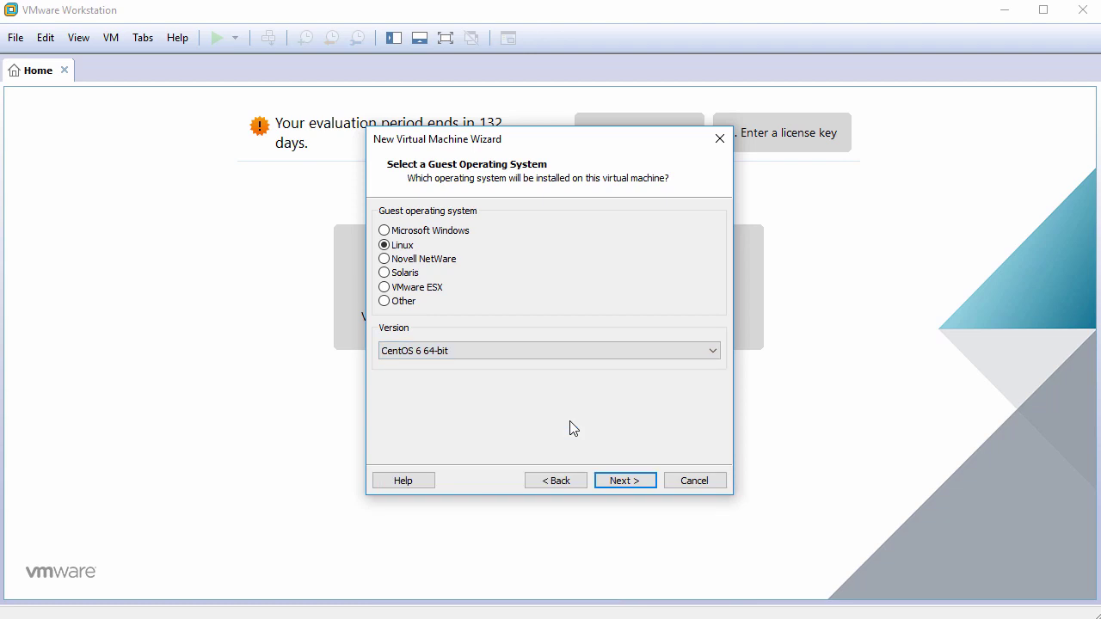
left_click(623, 482)
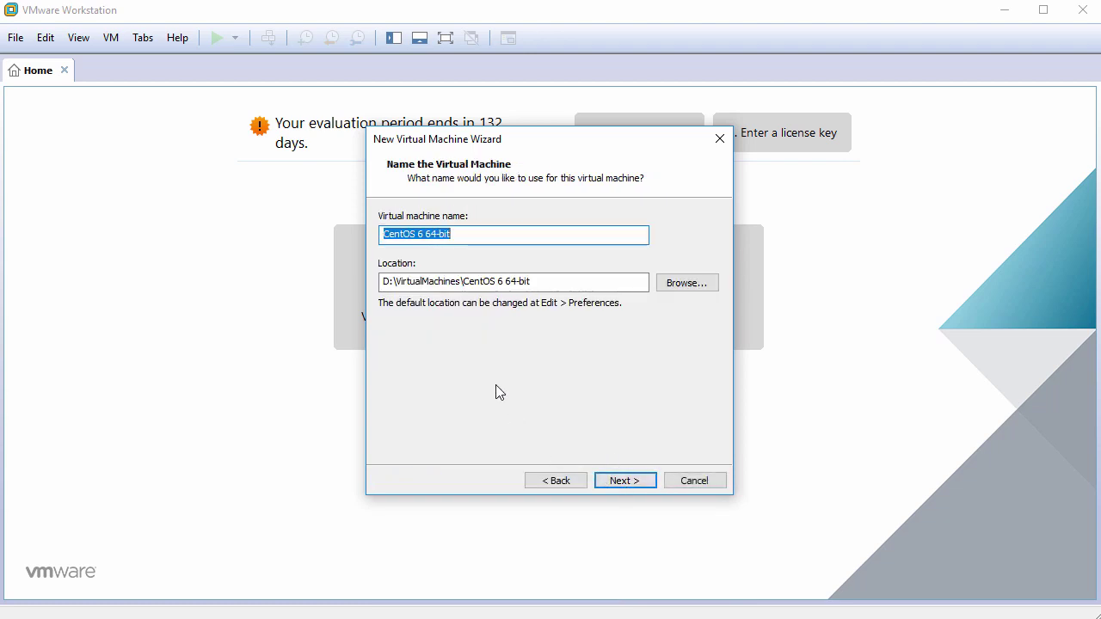
Enter CentOS6.10 as the name and set a 60 GB disk stored as a single file.
type("CentOS6.10")
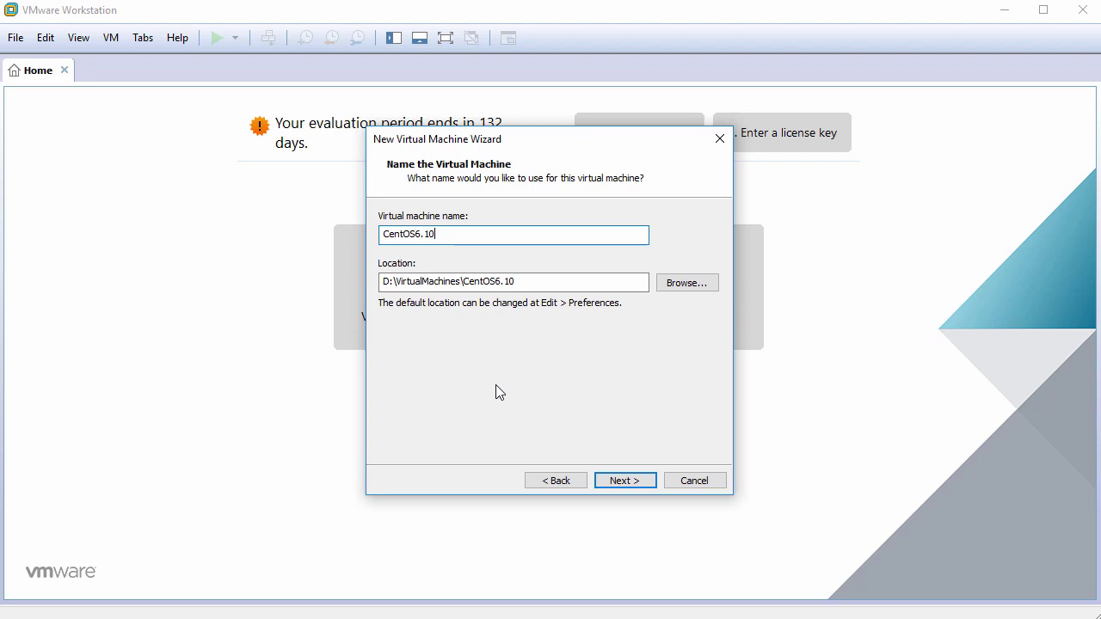
left_click(622, 481)
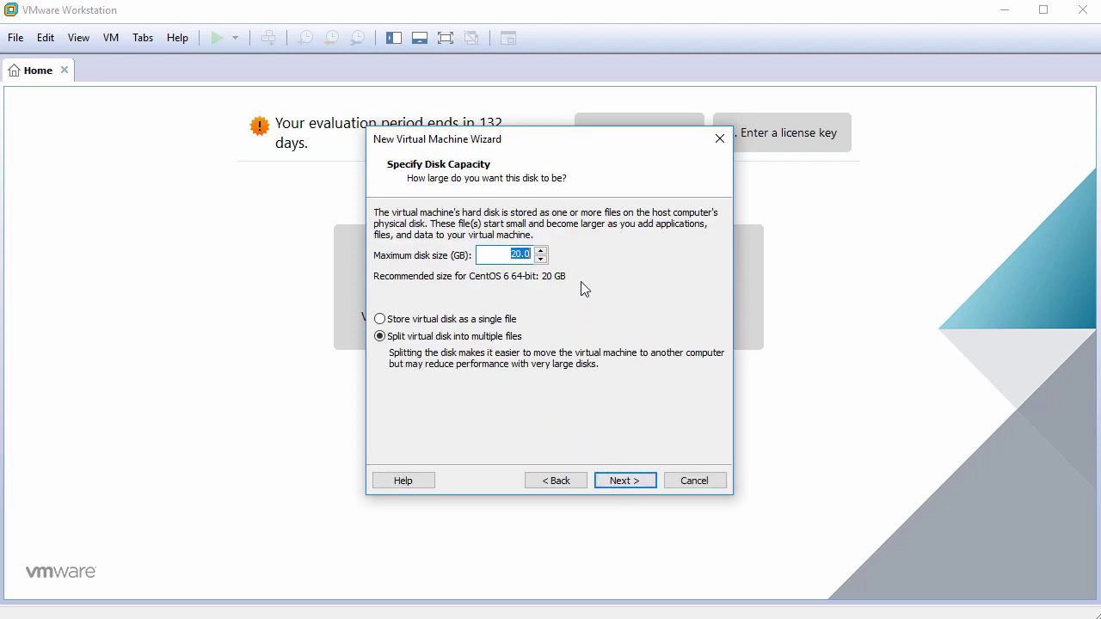
type("60")
left_click(436, 321)
left_click(619, 482)
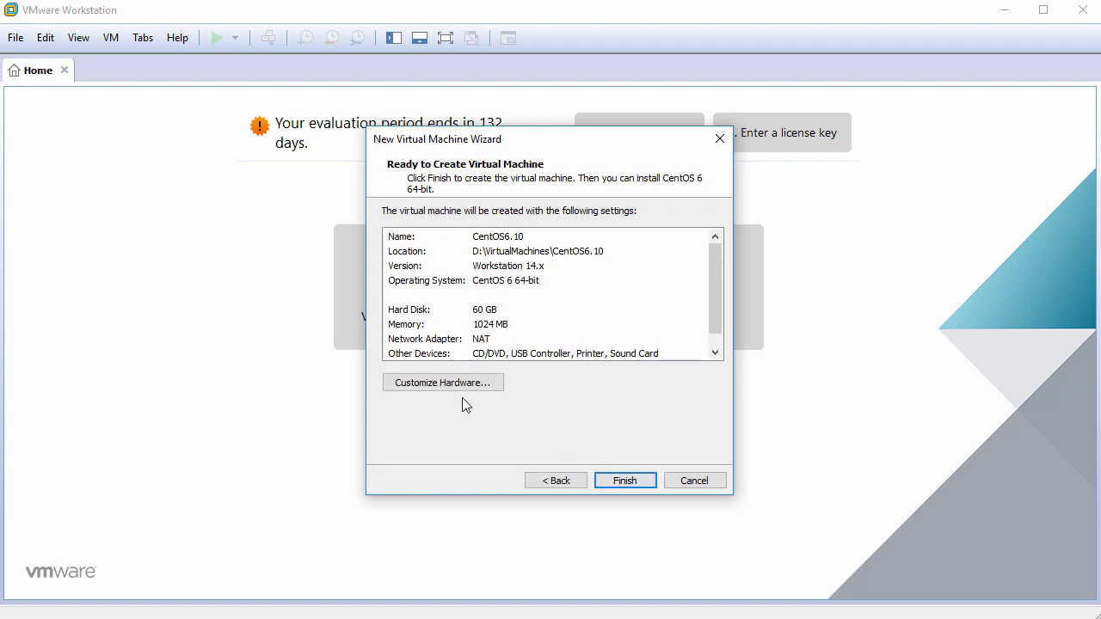
In the hardware settings, set memory to 2048 MB and 2 cores per processor.
left_click(443, 383)
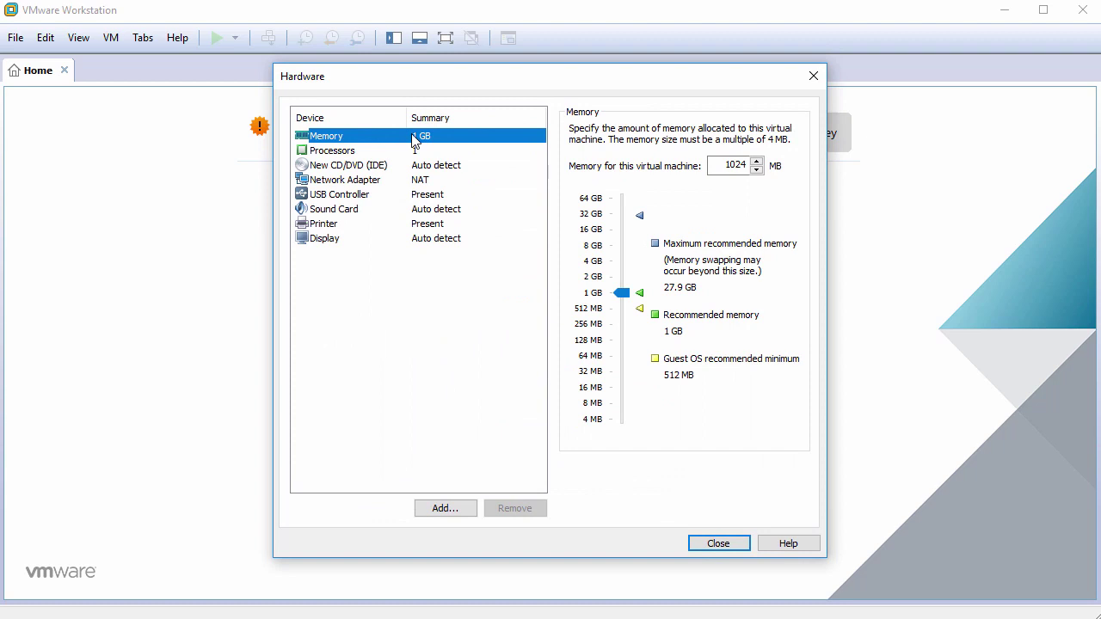
left_click(742, 166)
double_click(742, 166)
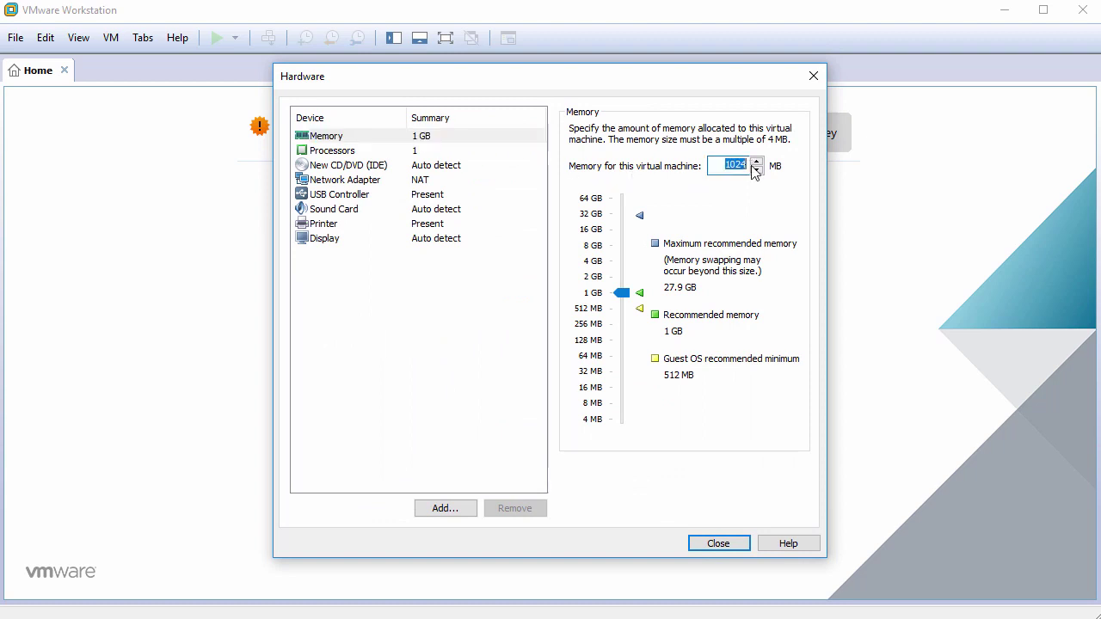
type("2048")
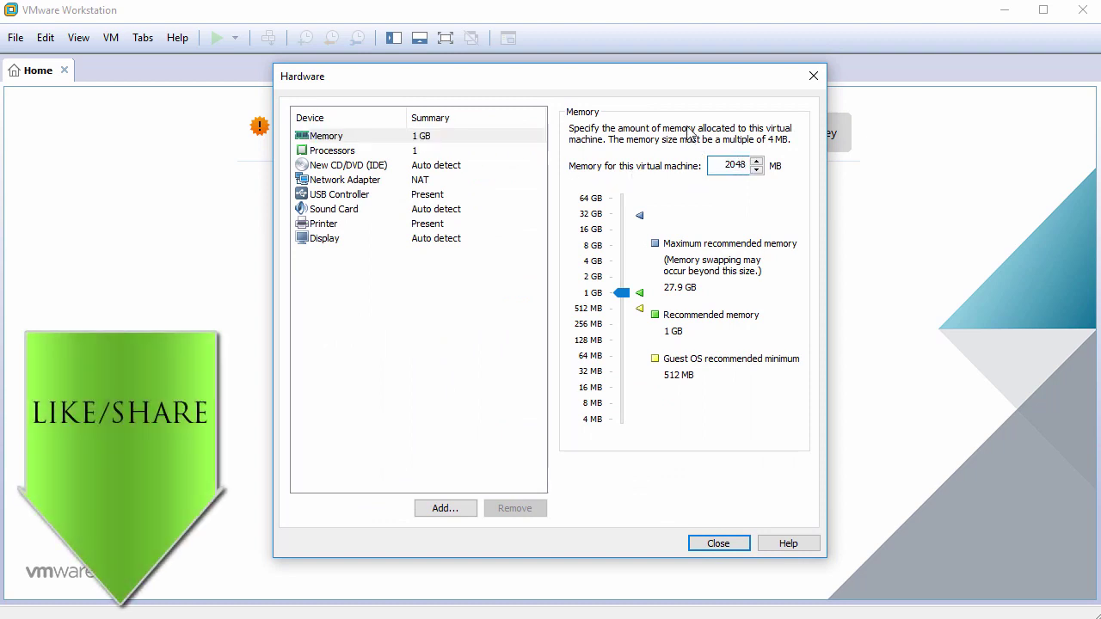
left_click(402, 153)
left_click(720, 155)
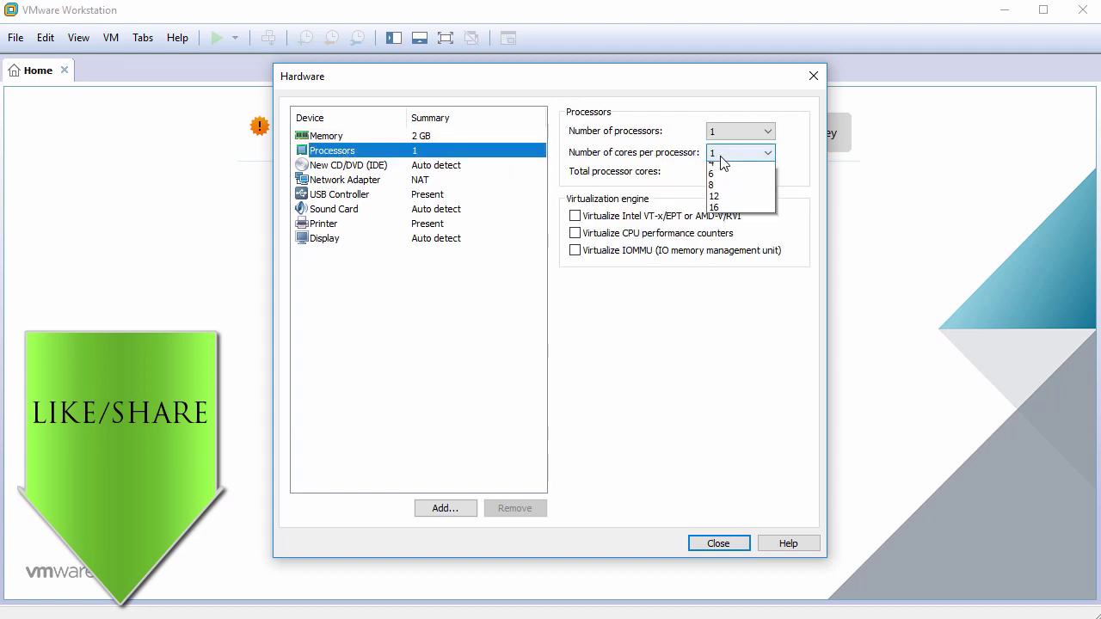
left_click(723, 179)
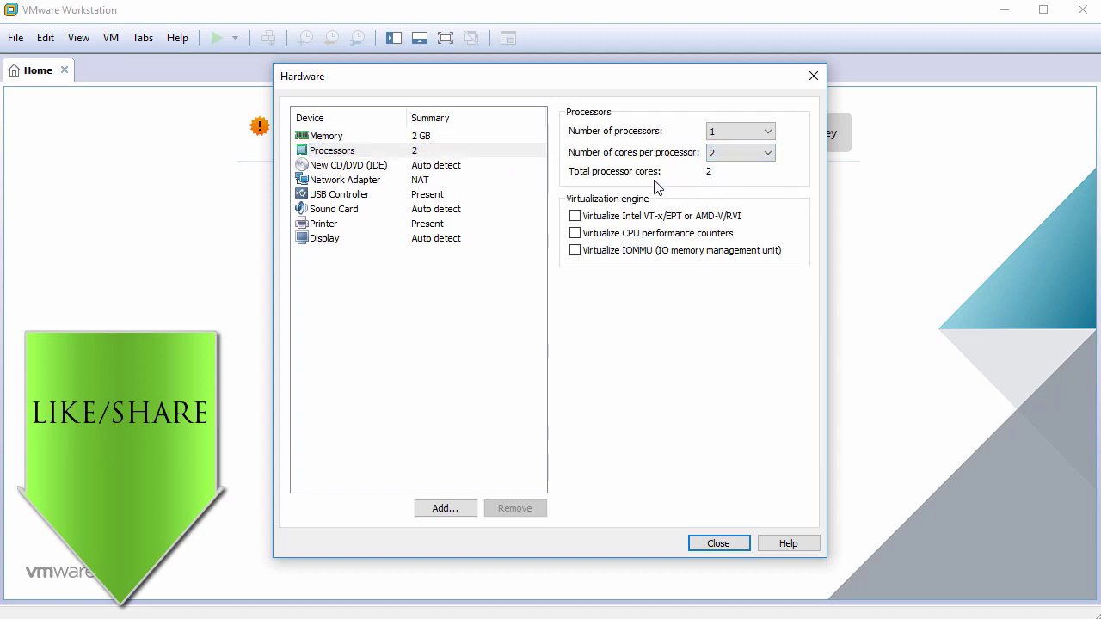
Point the CD/DVD drive at the CentOS 6.10 DVD ISO image.
left_click(370, 165)
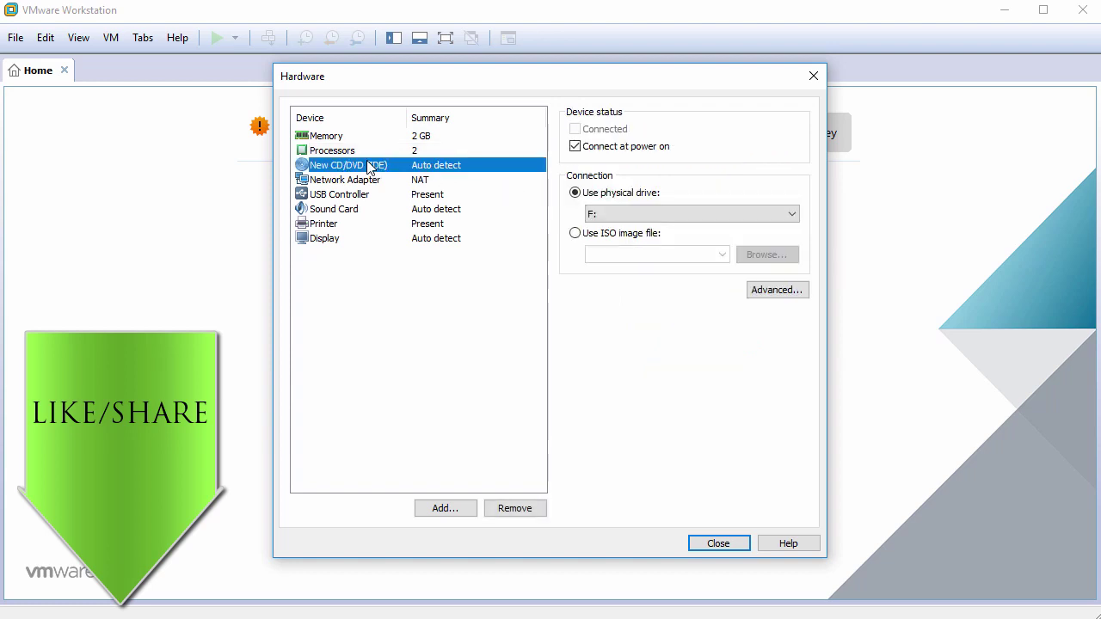
left_click(592, 235)
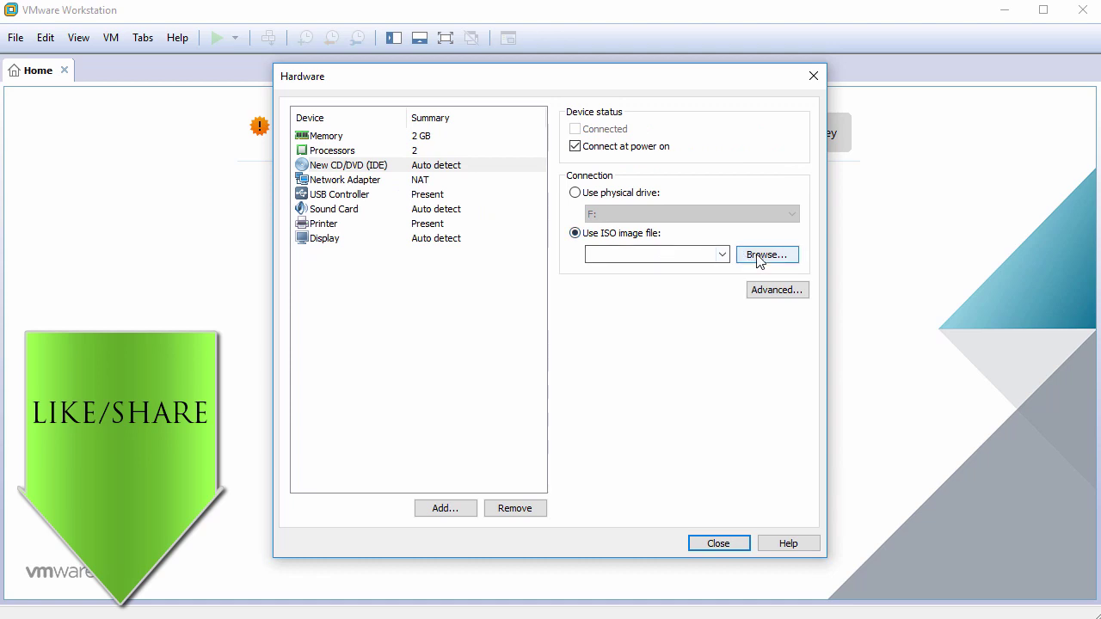
left_click(762, 258)
left_click(467, 214)
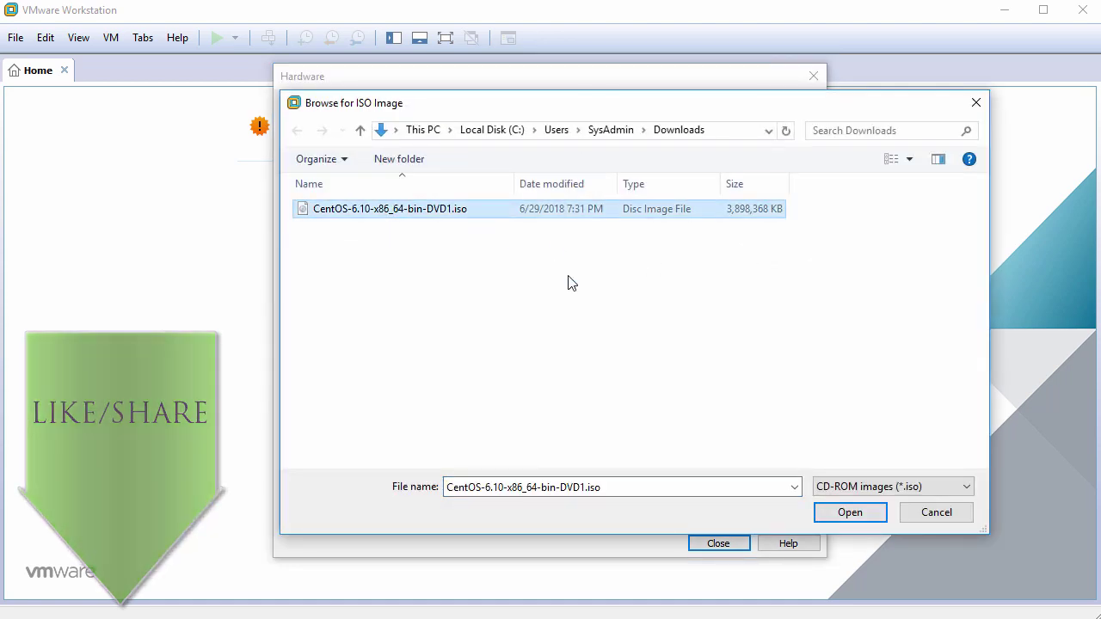
left_click(843, 514)
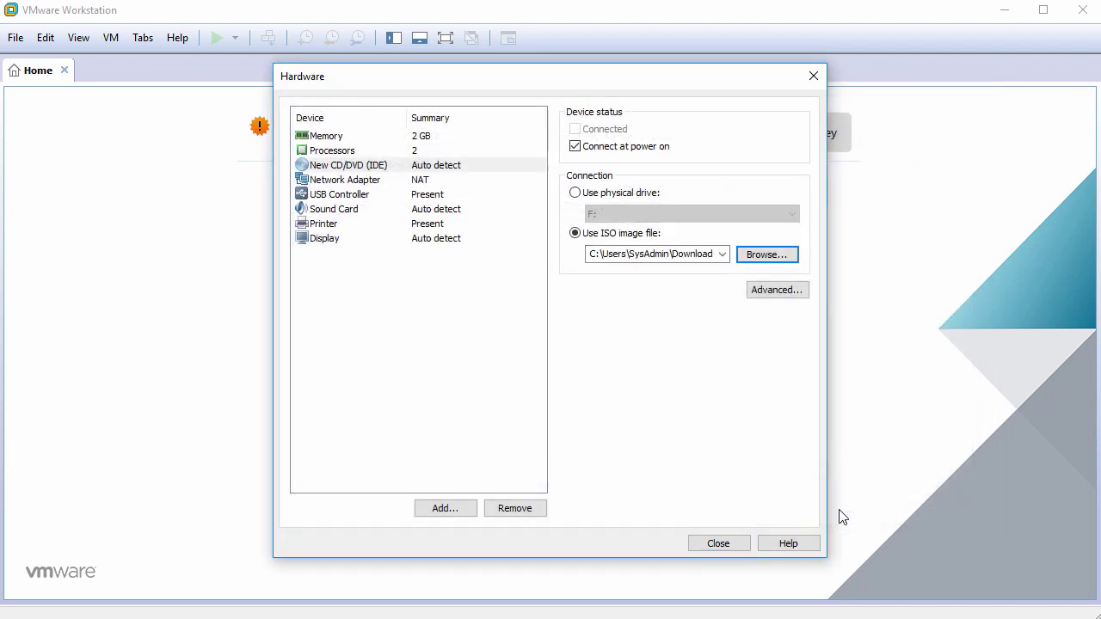
Remove the USB controller, sound card and printer, then close the hardware settings.
left_click(360, 197)
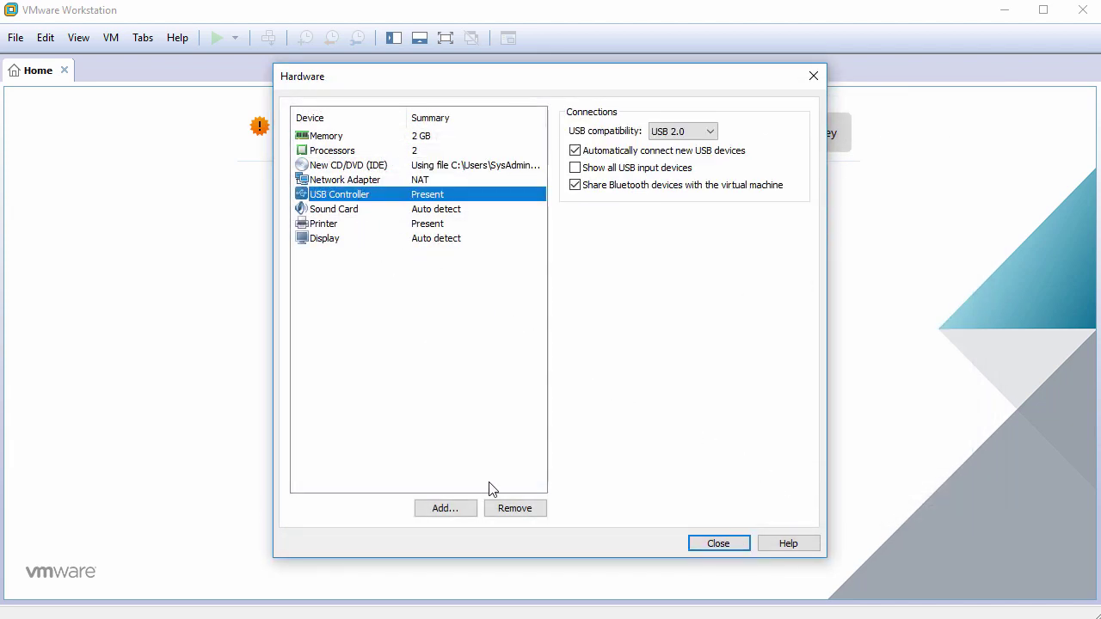
left_click(508, 509)
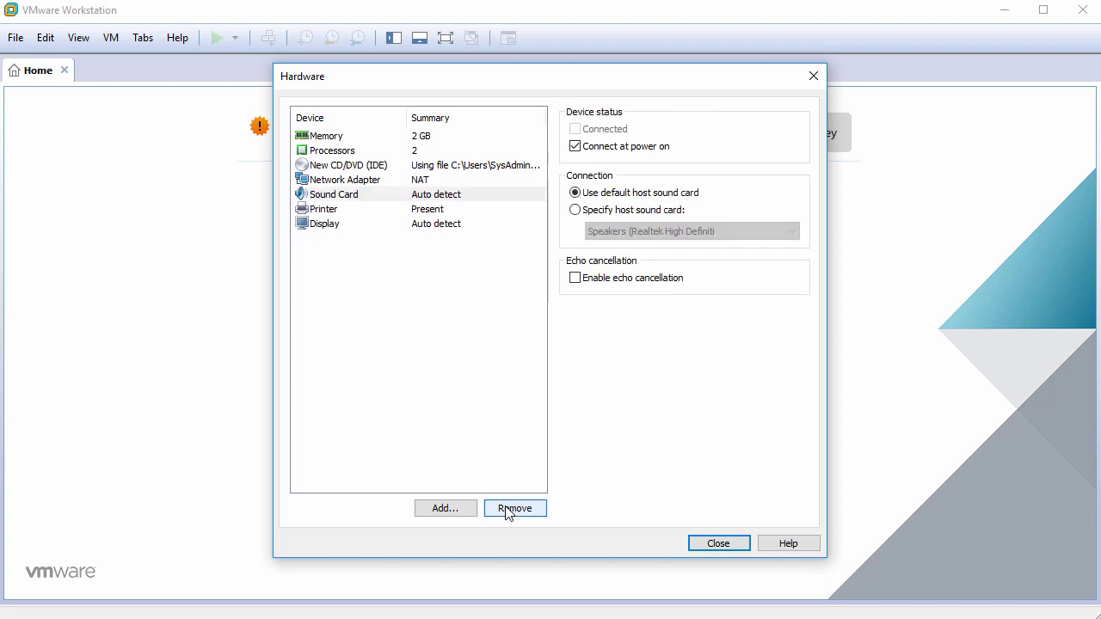
left_click(507, 510)
left_click(507, 510)
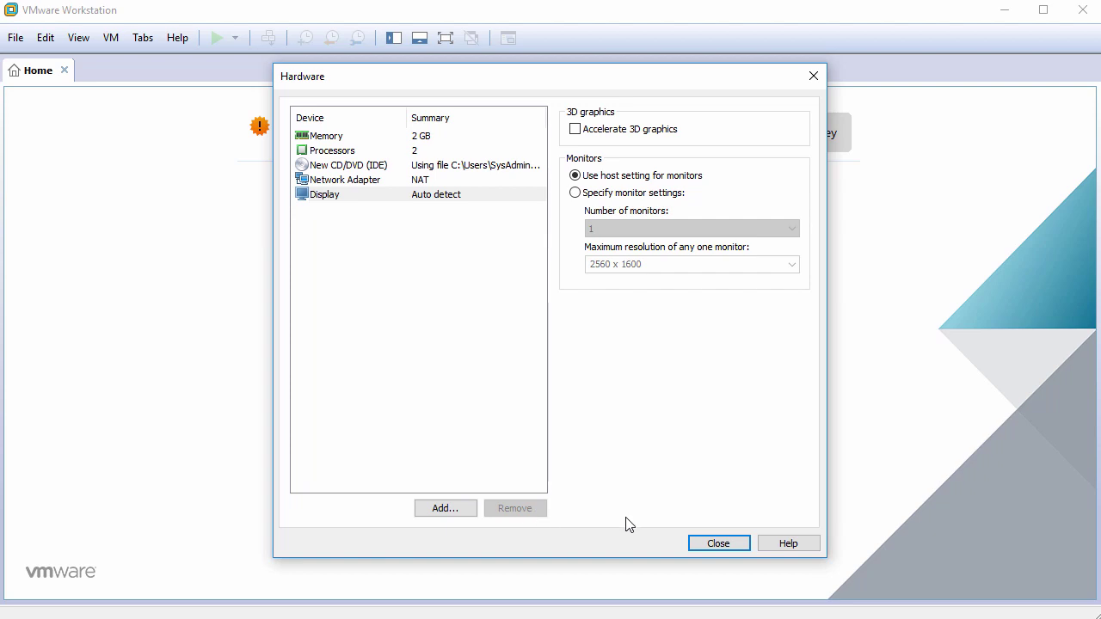
left_click(718, 544)
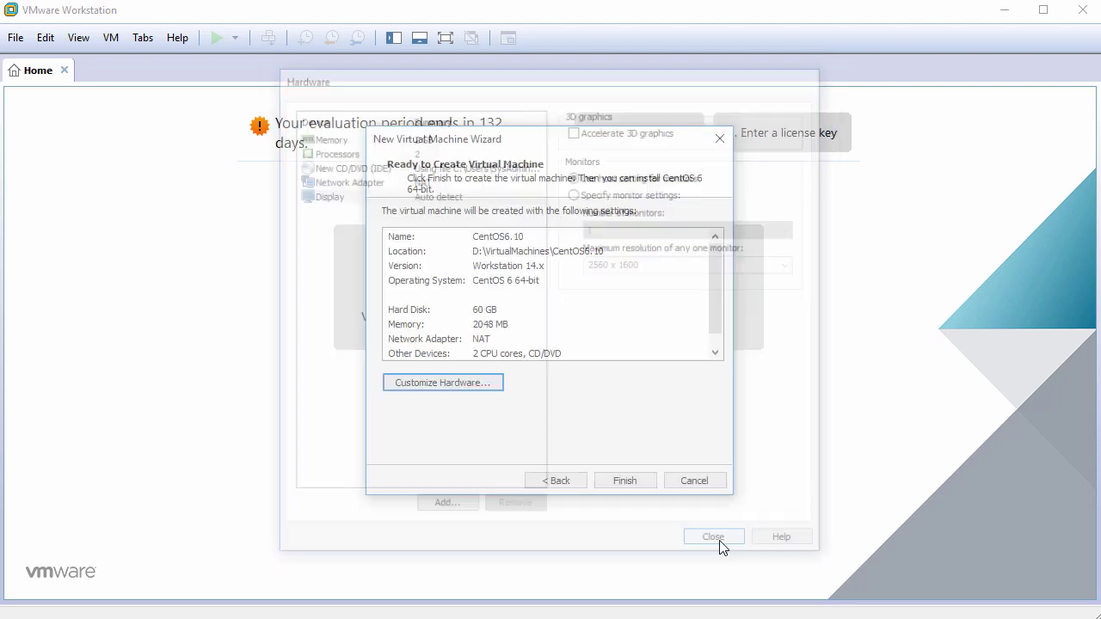
Create the CentOS6.10 virtual machine and power it on.
left_click(629, 483)
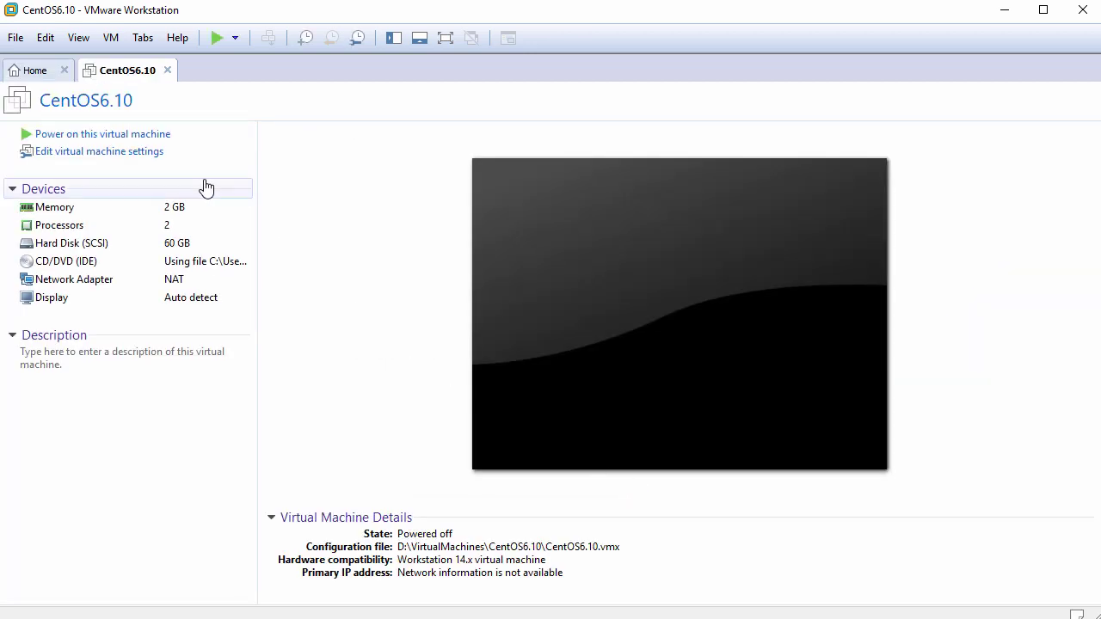
left_click(141, 136)
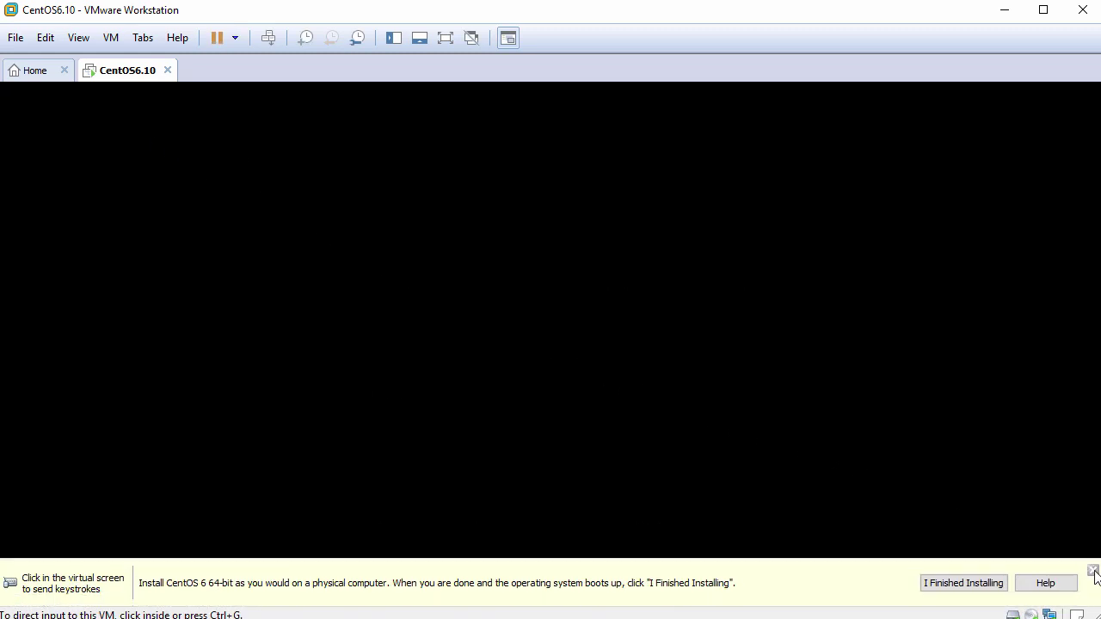
left_click(1093, 570)
Boot the install option and skip the installation media test.
left_click(687, 427)
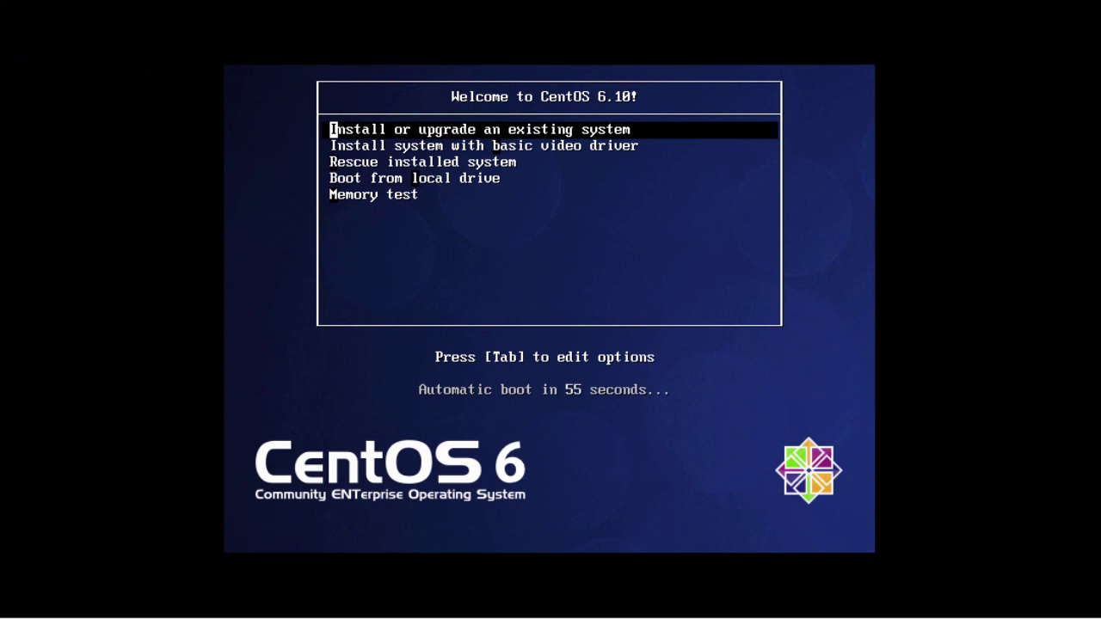
key("Return")
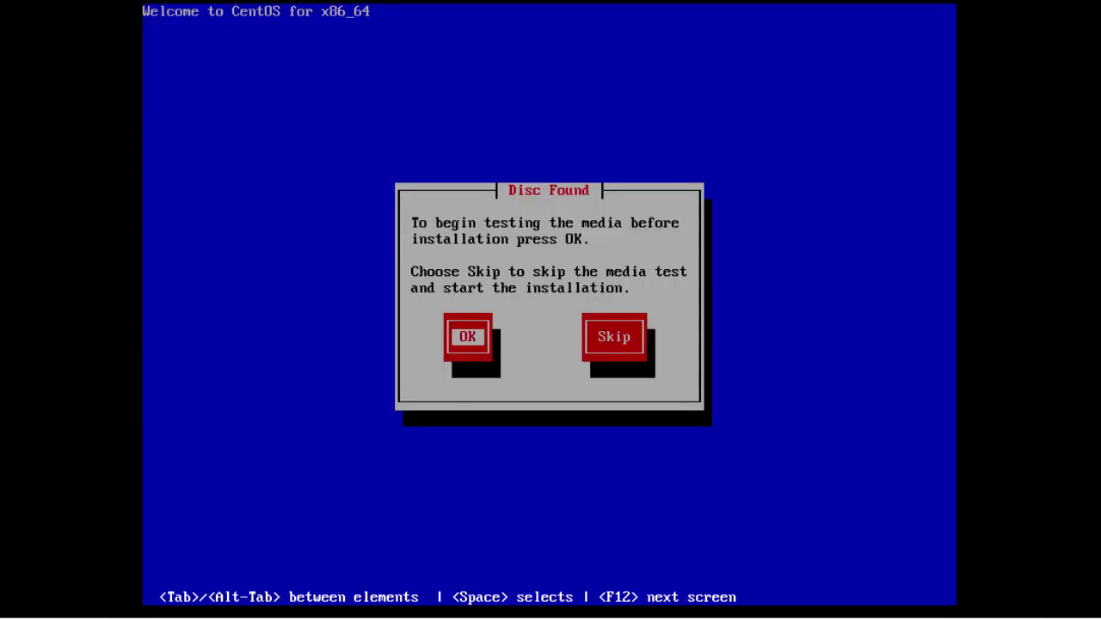
key("Tab")
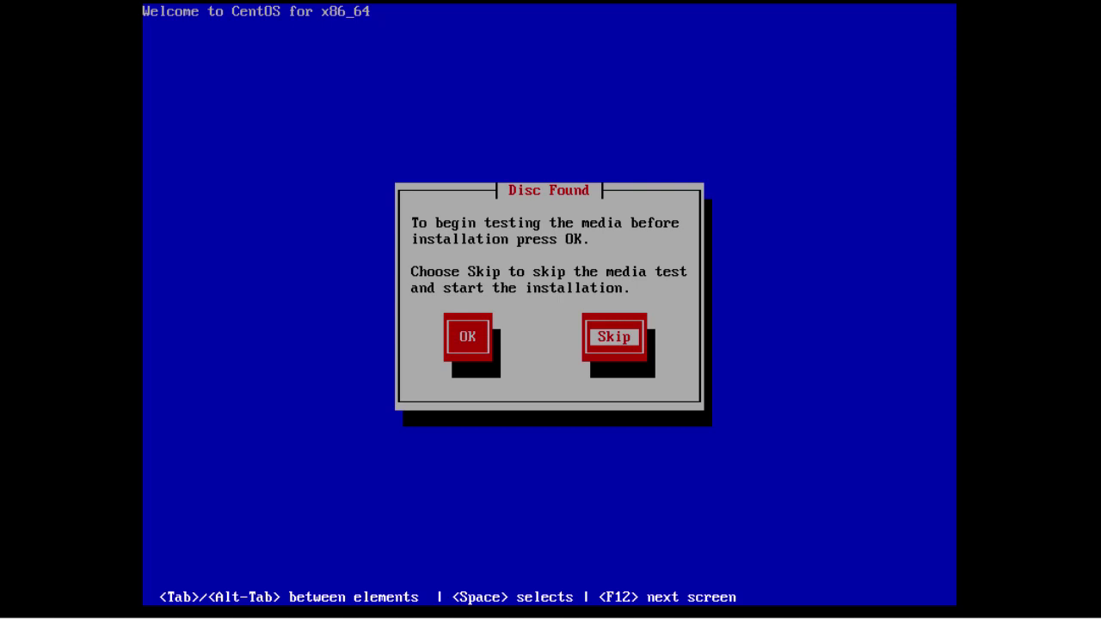
key("Return")
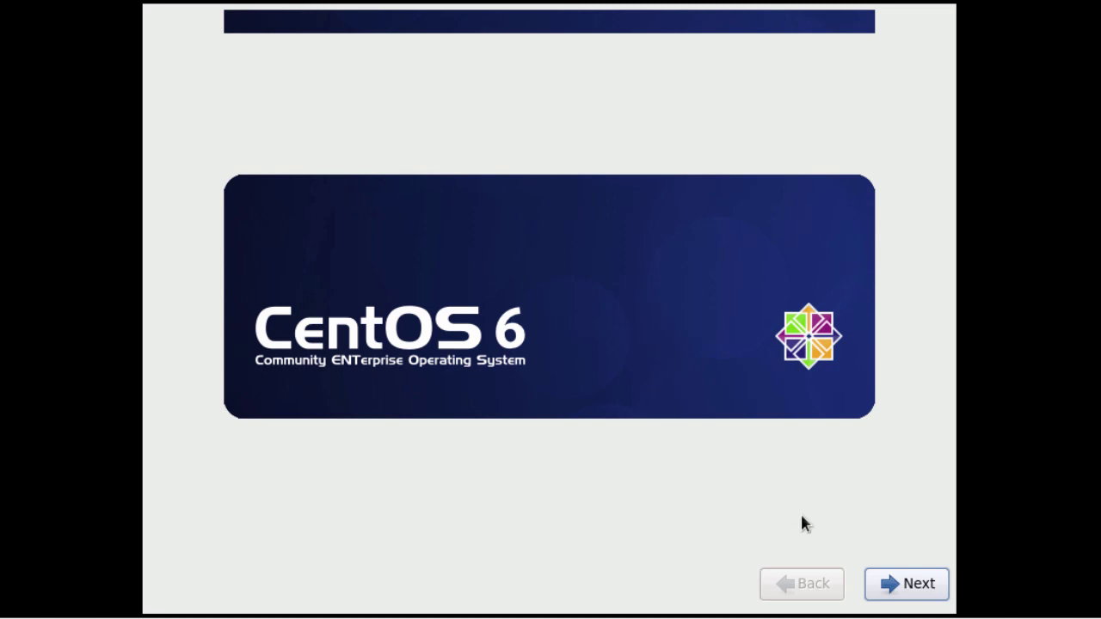
Continue past the splash, keeping English language and the U.S. English keyboard.
left_click(927, 593)
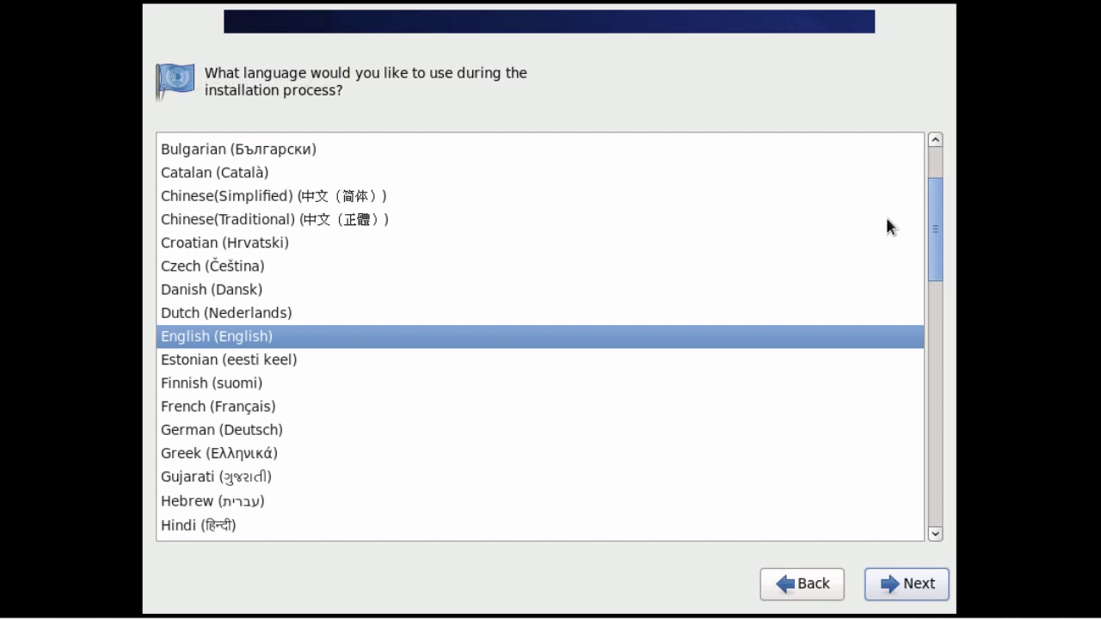
mouse_move(932, 215)
left_mouse_down()
mouse_move(929, 263)
mouse_move(927, 203)
left_mouse_up()
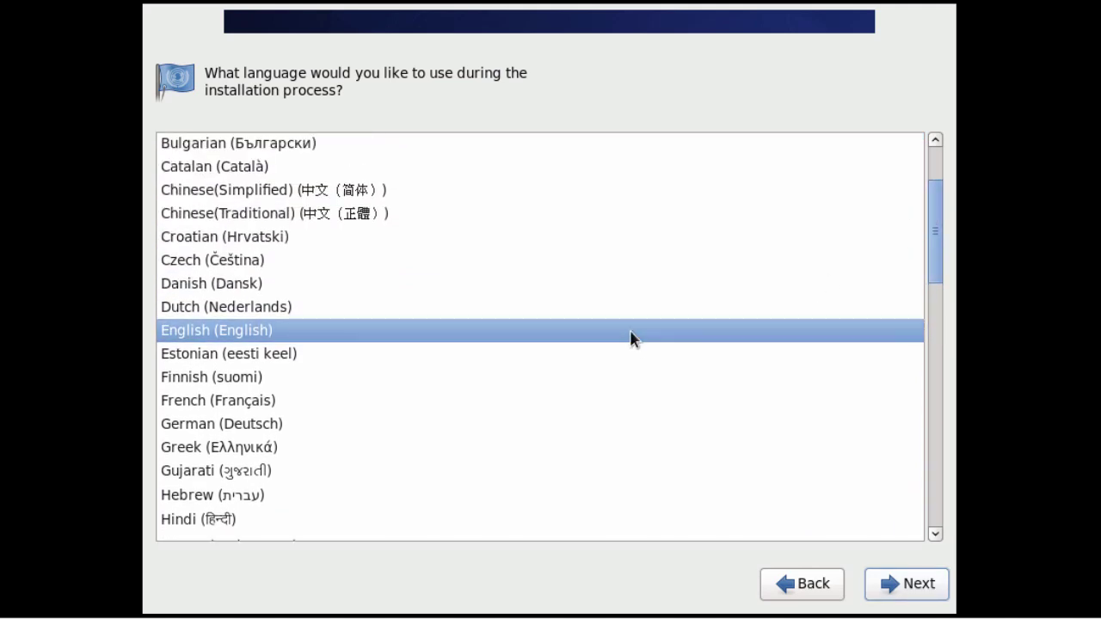
left_click(908, 585)
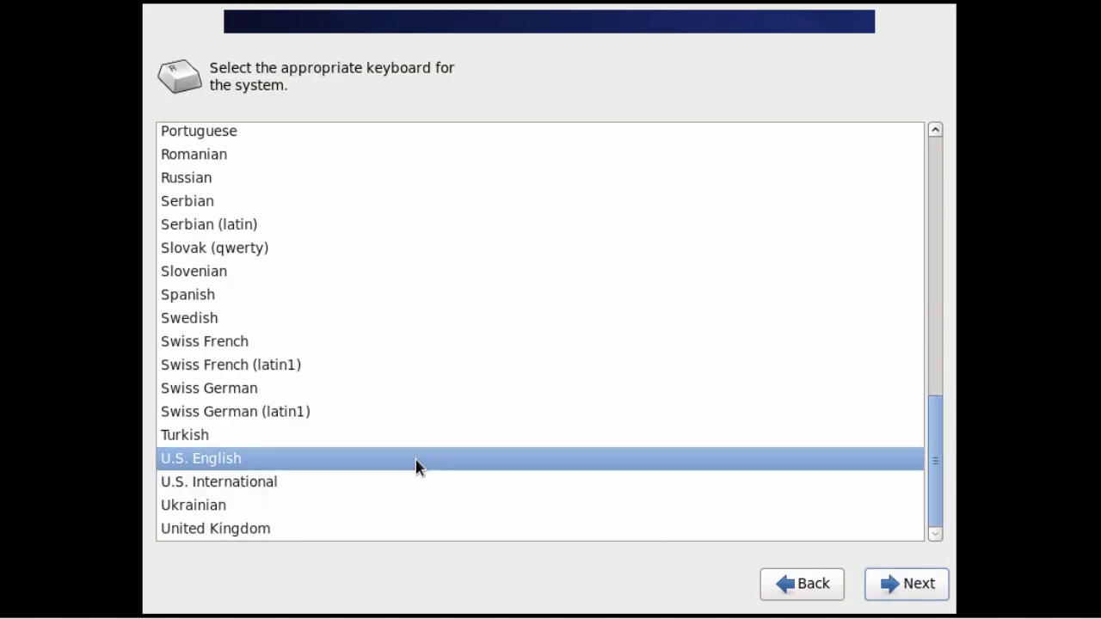
left_click(893, 587)
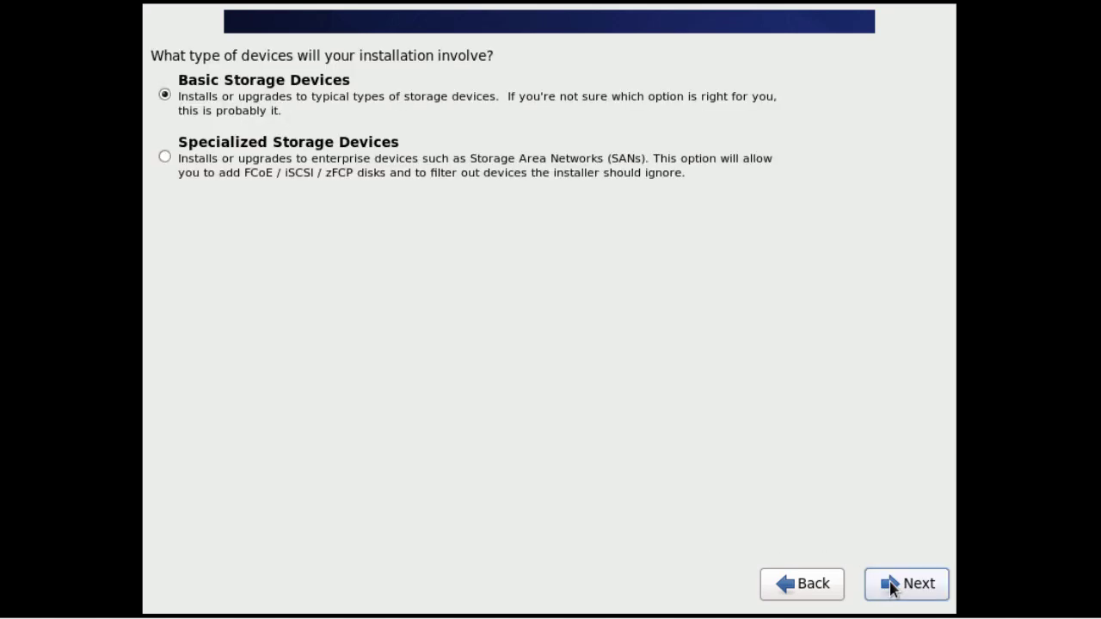
Choose Basic Storage Devices and discard any data on the virtual disk.
left_click(161, 96)
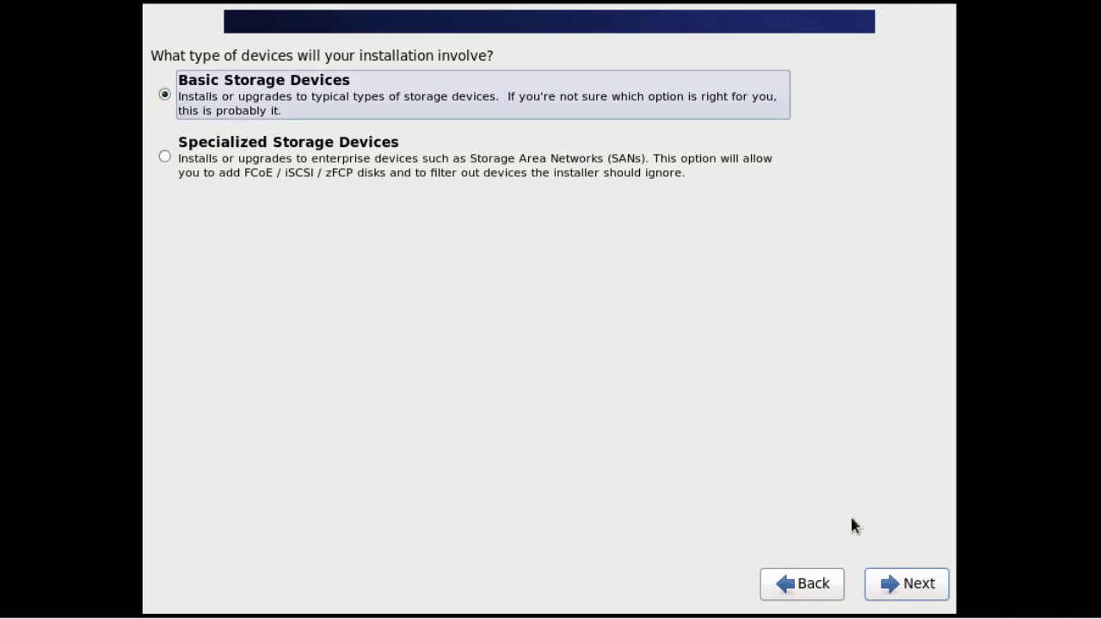
left_click(899, 583)
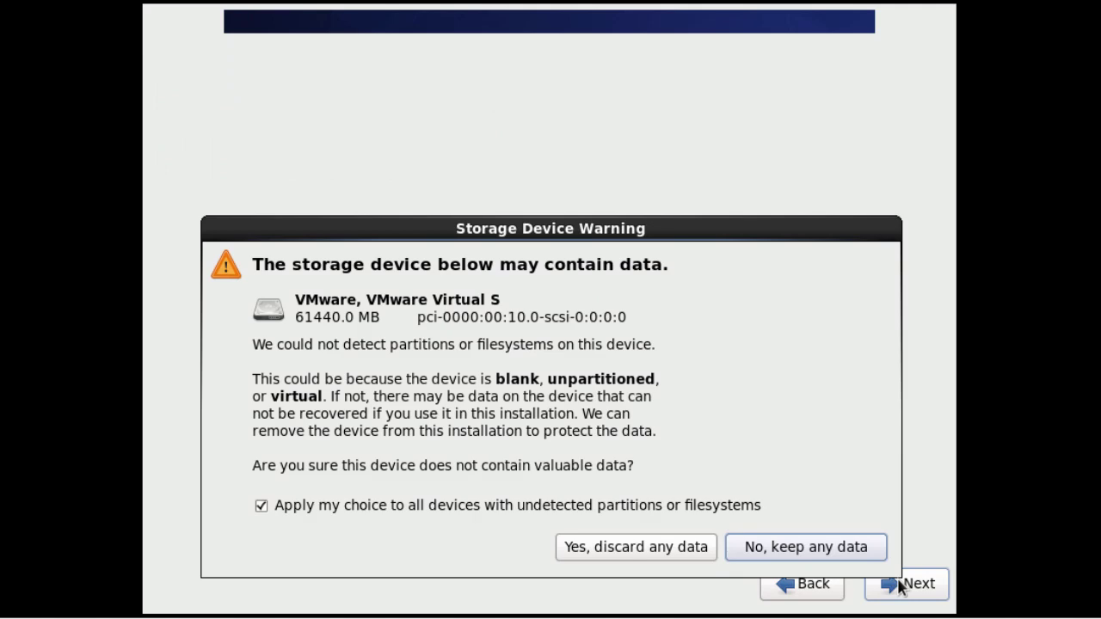
left_click(646, 546)
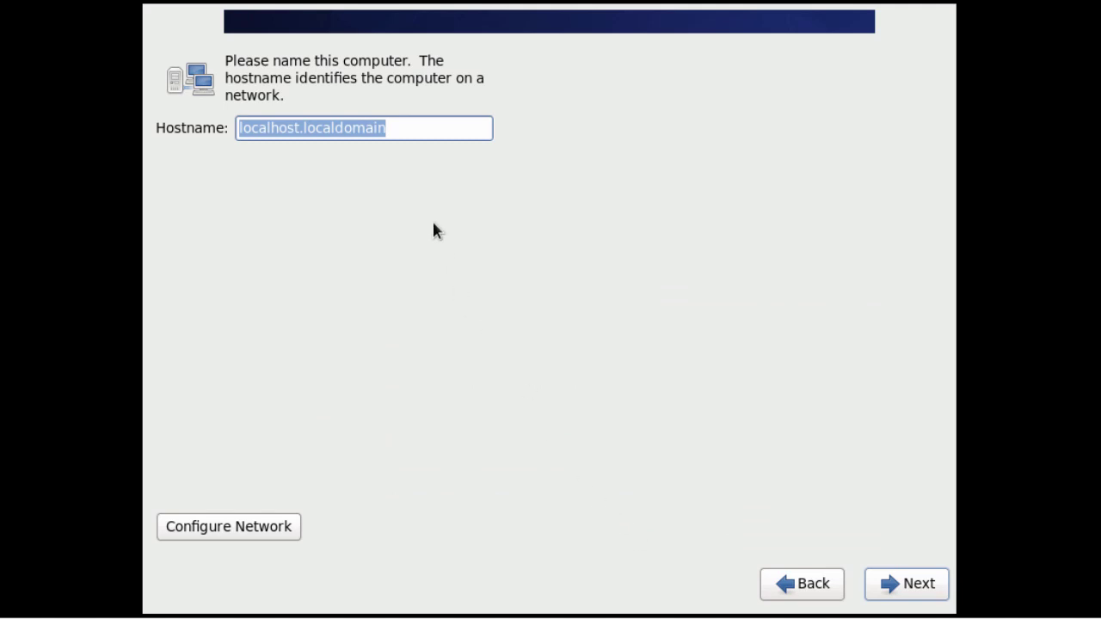
Enter hostname centos6.lab.local and set the System eth0 connection to connect automatically.
type("cento")
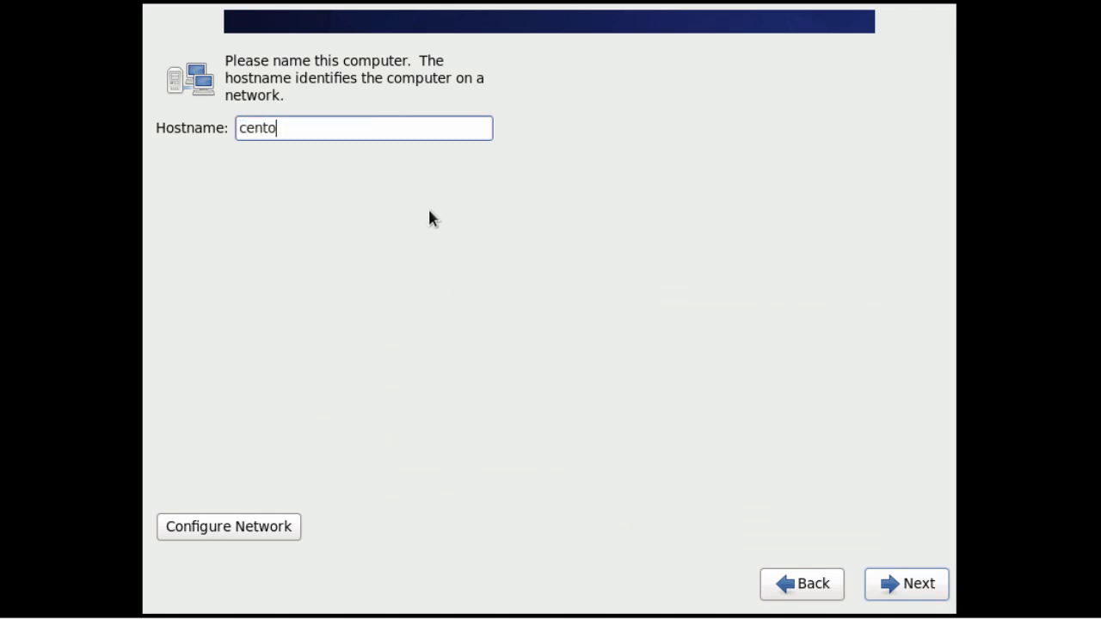
type("s6.lab.local")
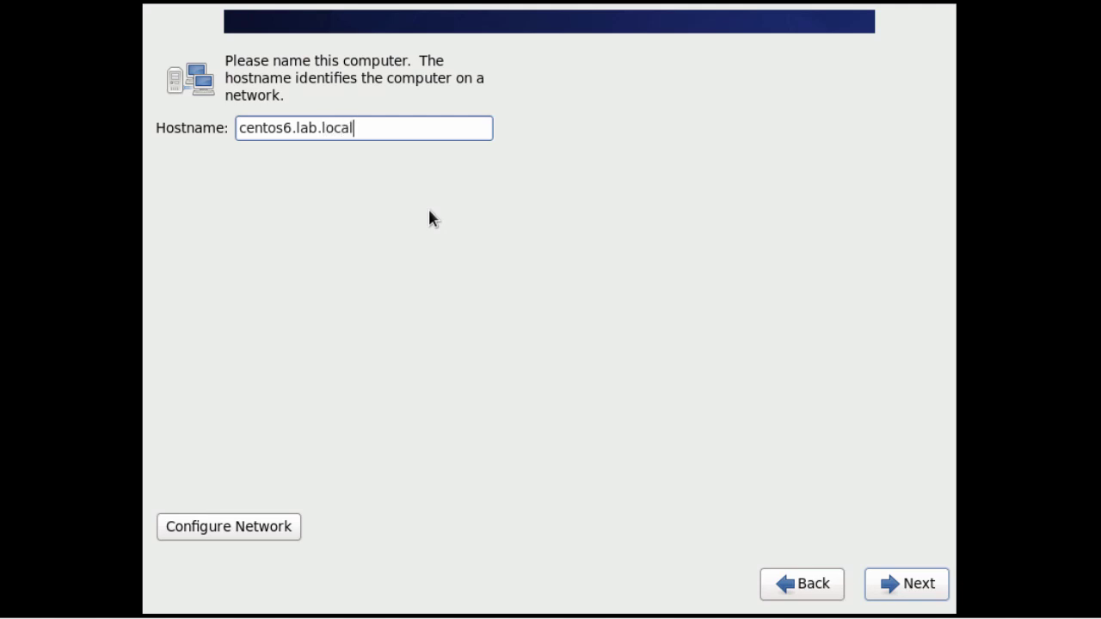
left_click(236, 539)
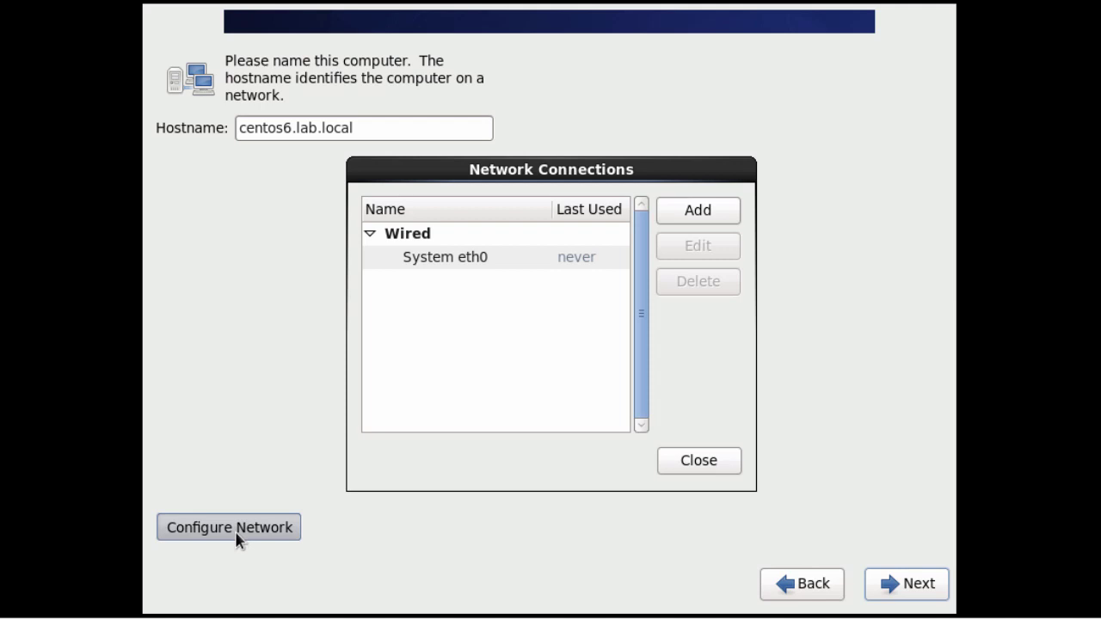
left_click(480, 261)
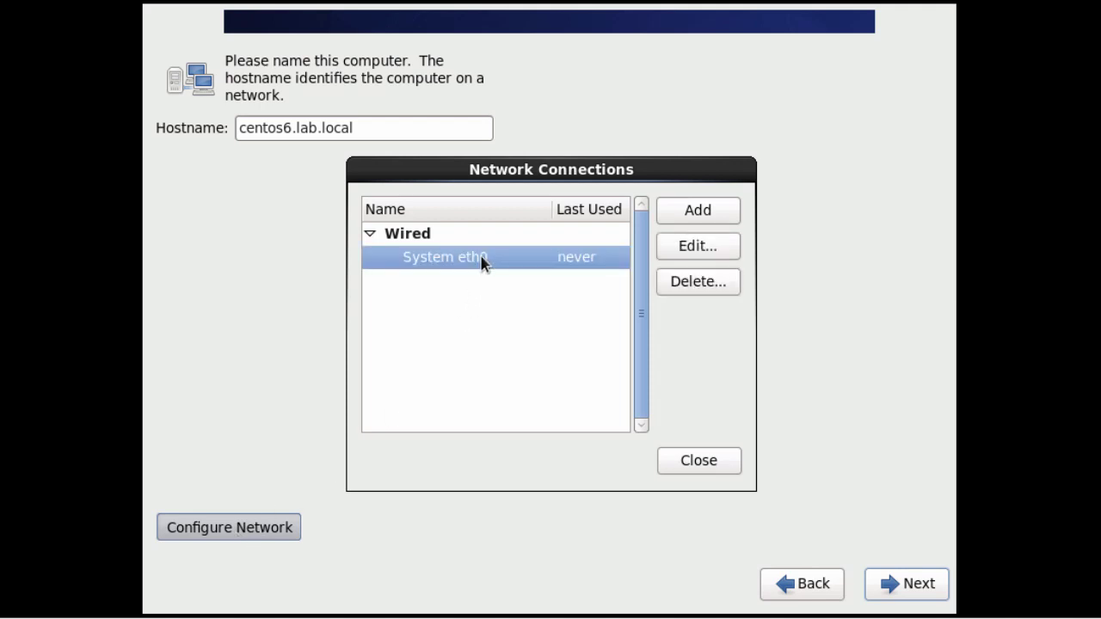
left_click(679, 247)
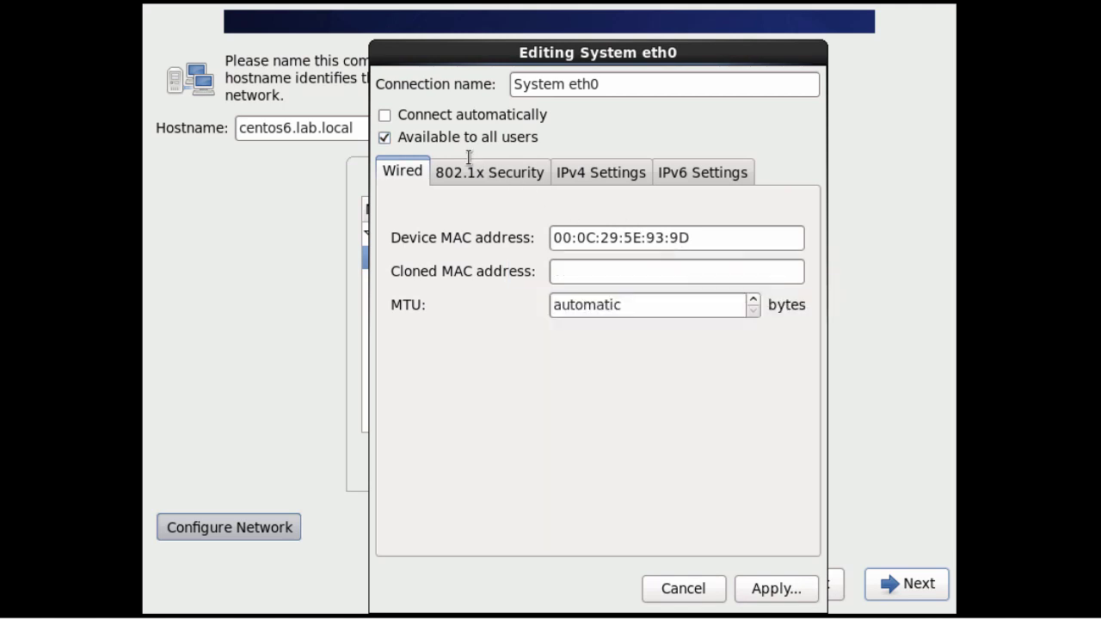
left_click(384, 114)
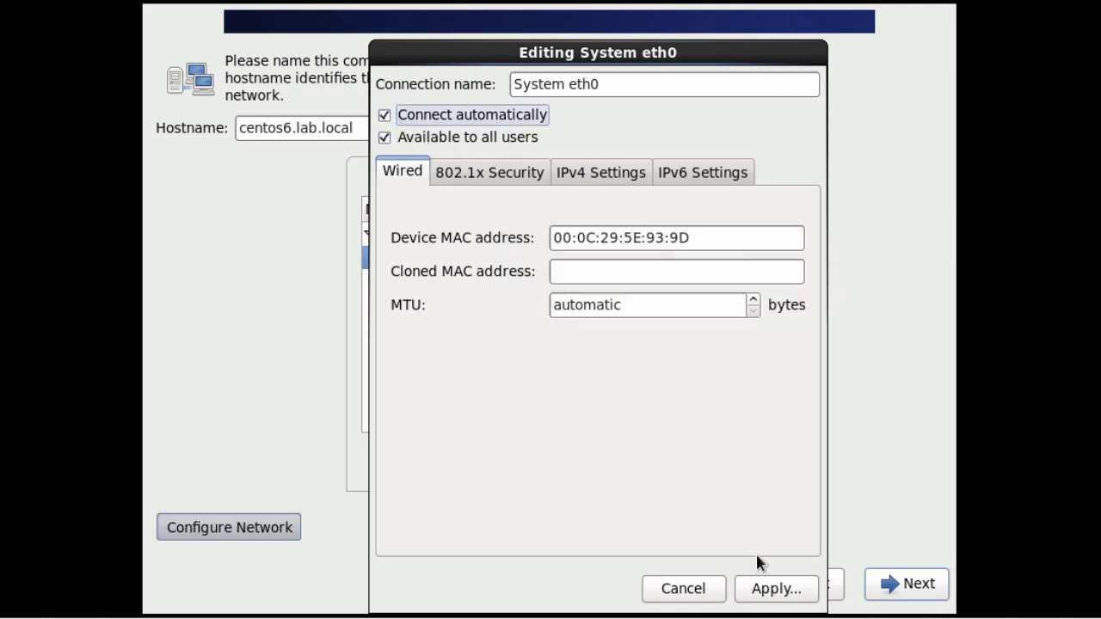
left_click(766, 589)
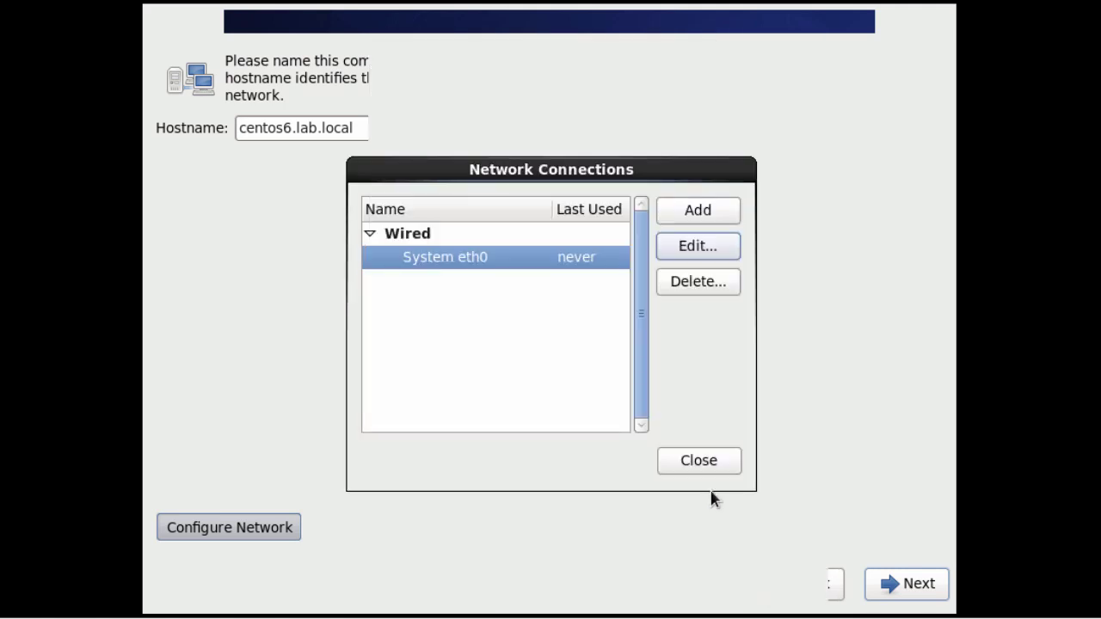
left_click(705, 463)
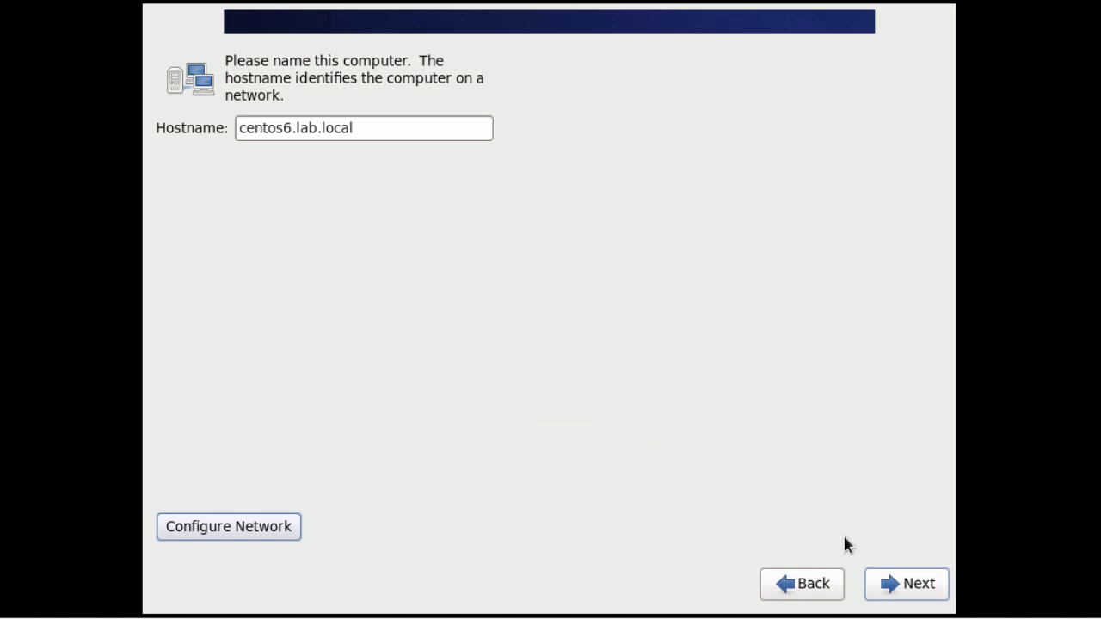
Keep the New York time zone, then enter and confirm the root password.
left_click(911, 592)
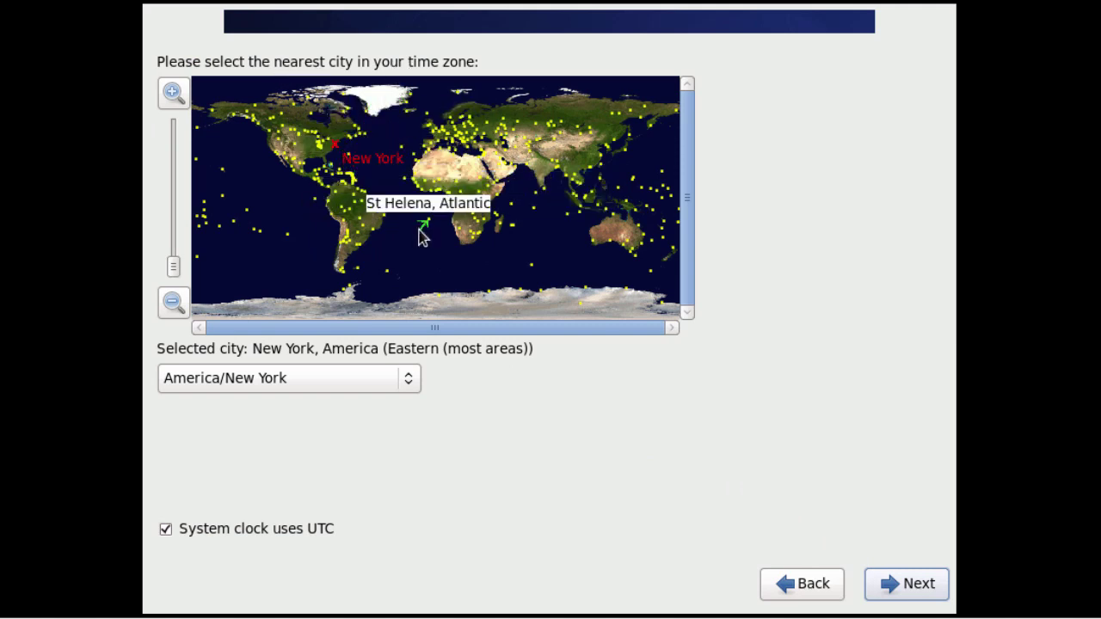
left_click(902, 585)
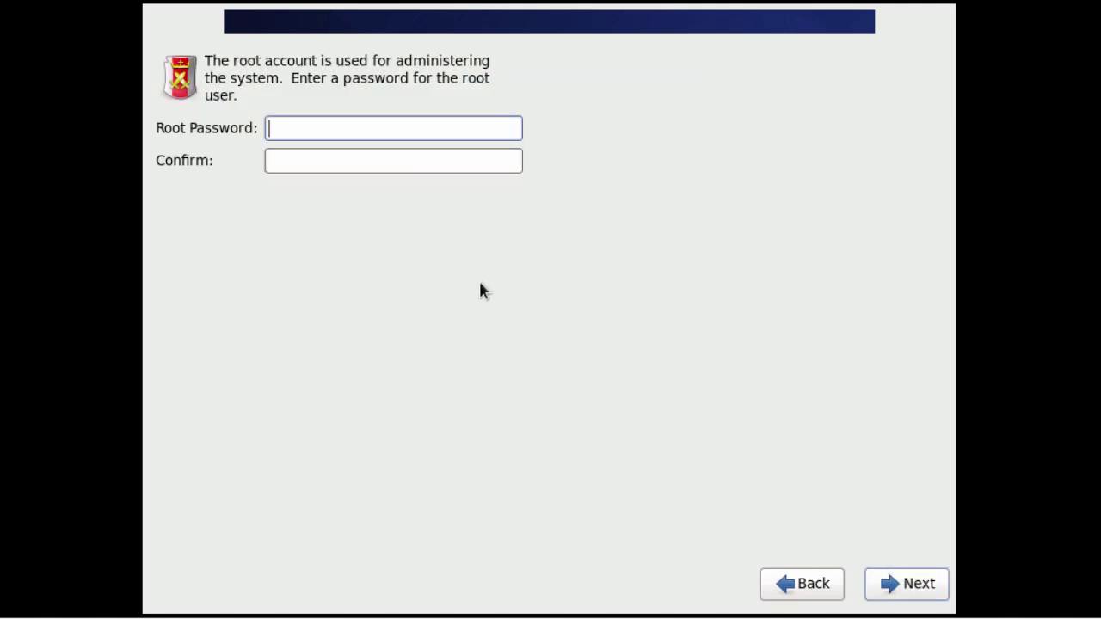
type("••••••••••")
key("Tab")
type("•")
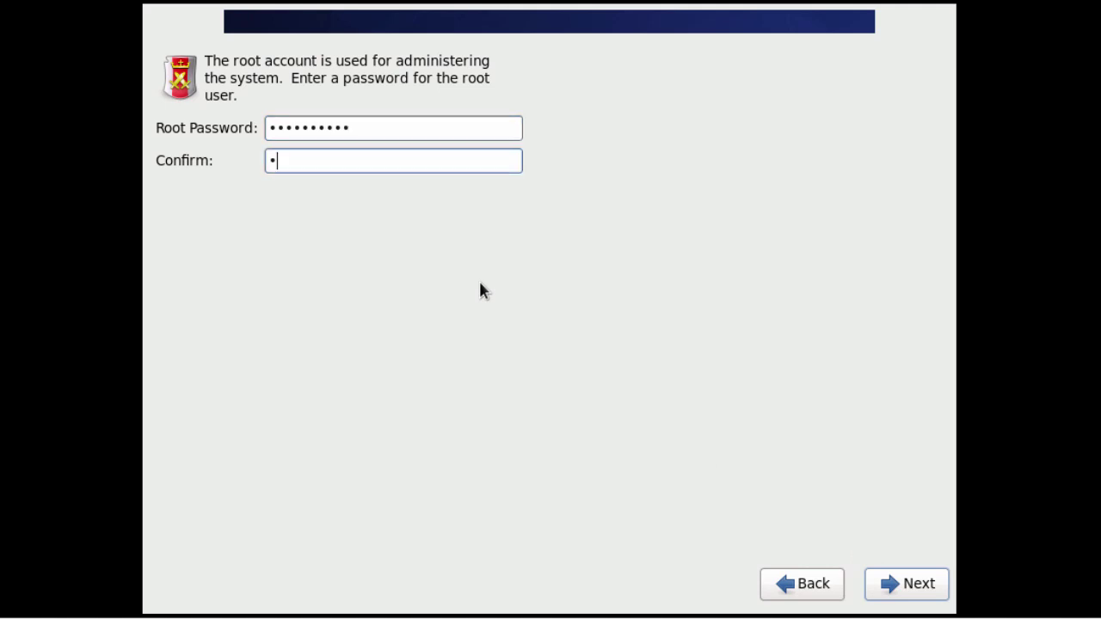
type("•••••••••")
left_click(919, 594)
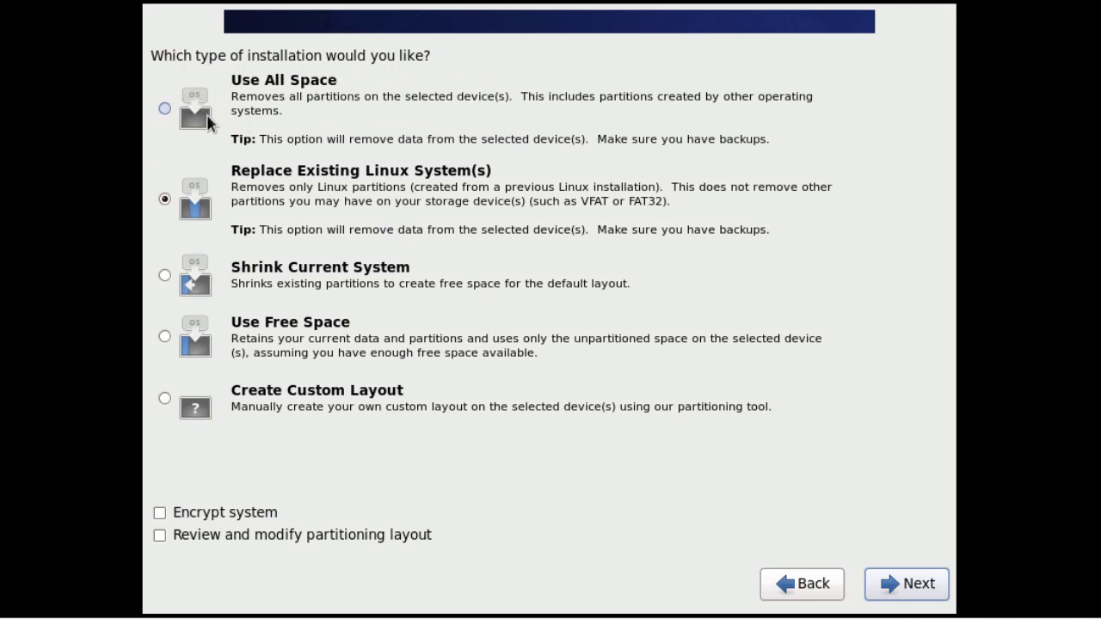
Select Use All Space and write the partitioning changes to the disk.
left_click(164, 108)
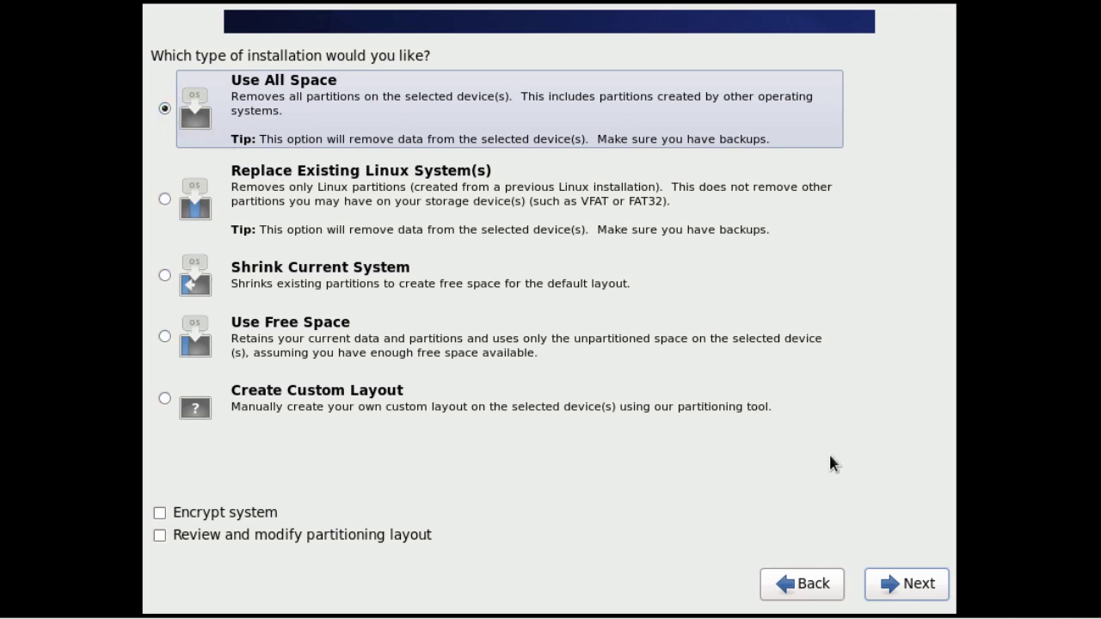
left_click(897, 588)
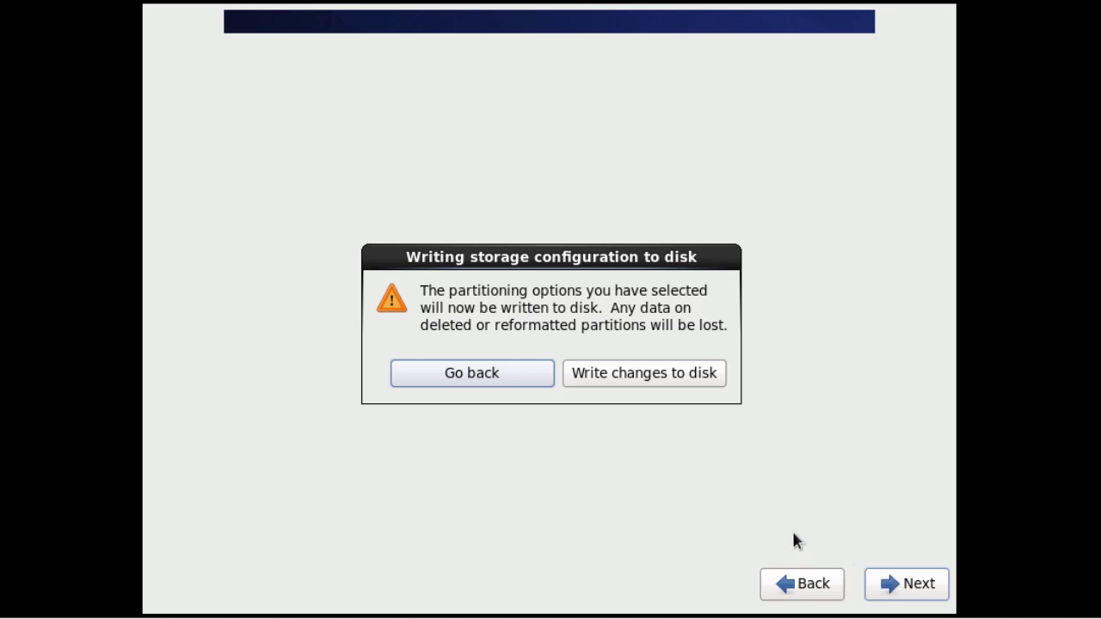
left_click(647, 379)
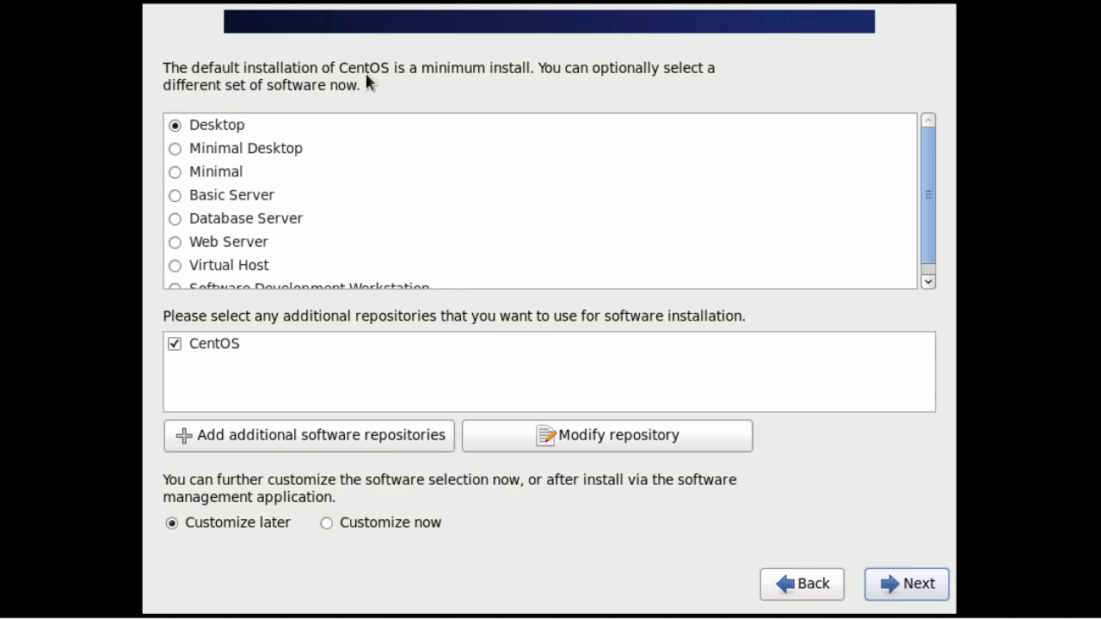
Select the Desktop software set and start the package installation.
left_click(176, 125)
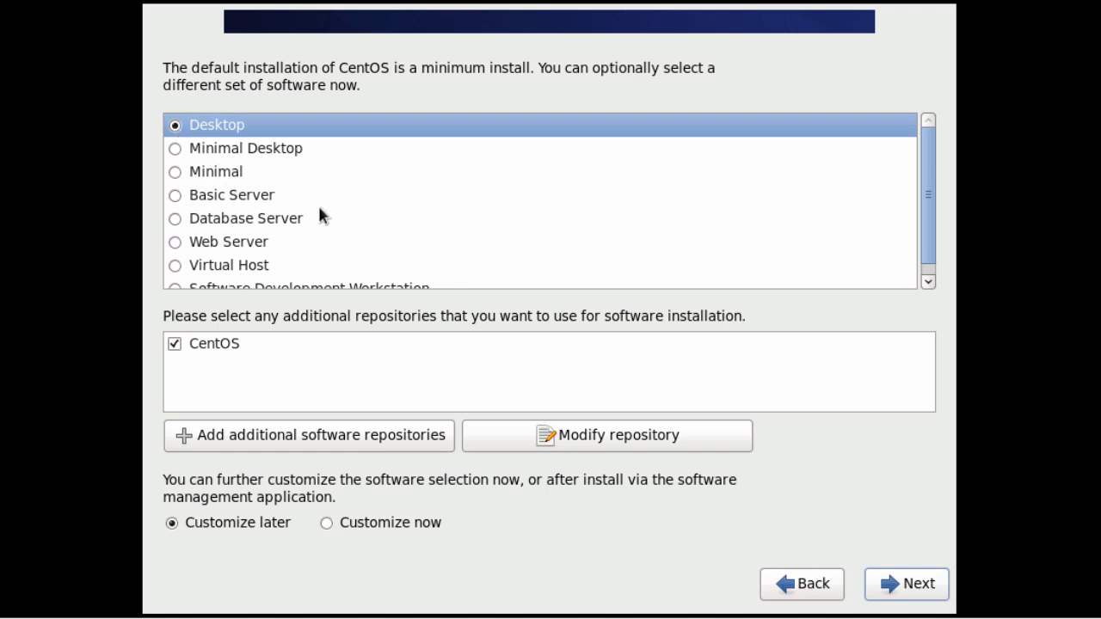
left_click(907, 586)
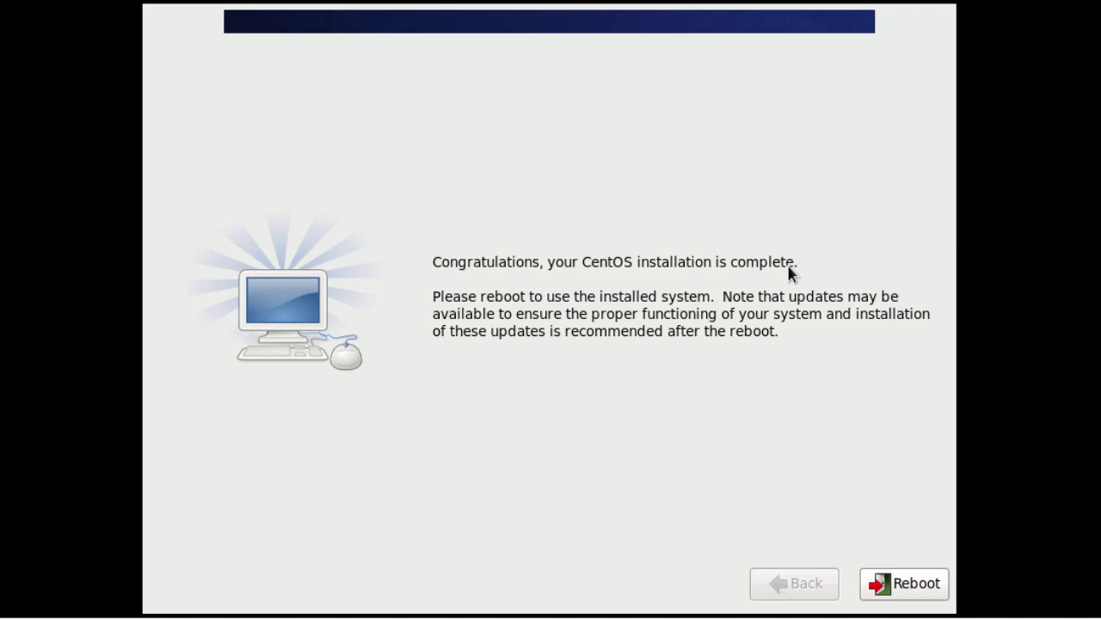
Reboot and start the CentOS 6 entry from the GRUB boot menu.
left_click(884, 586)
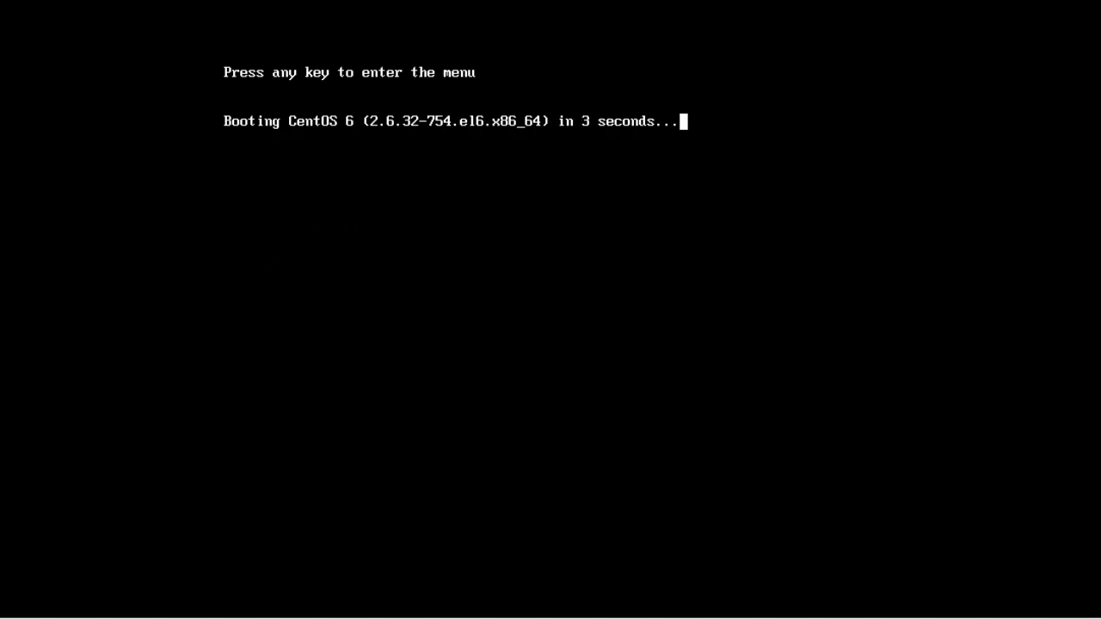
key("Return")
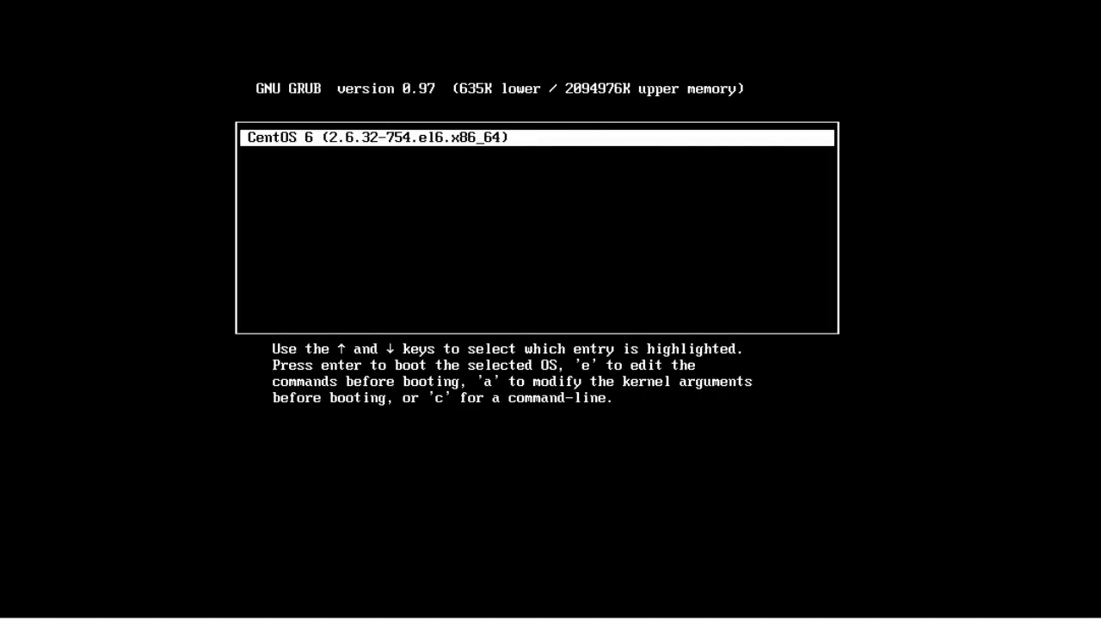
key("Return")
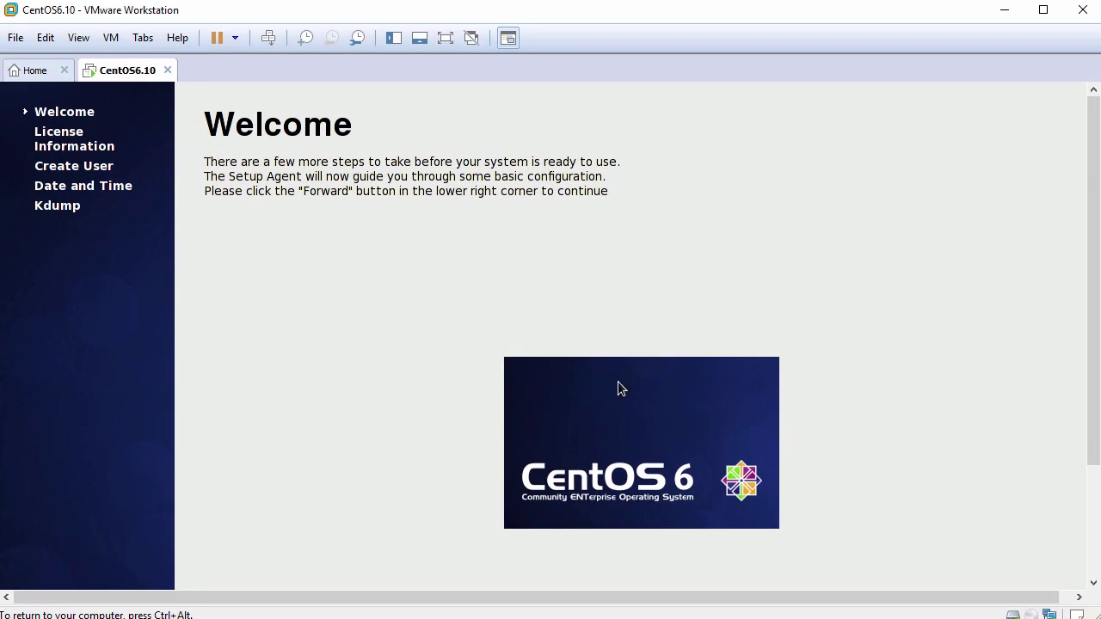
Move past the Welcome and License Information pages of the CentOS first-boot setup.
left_click_drag(1091, 357, 1081, 501)
left_click(1048, 523)
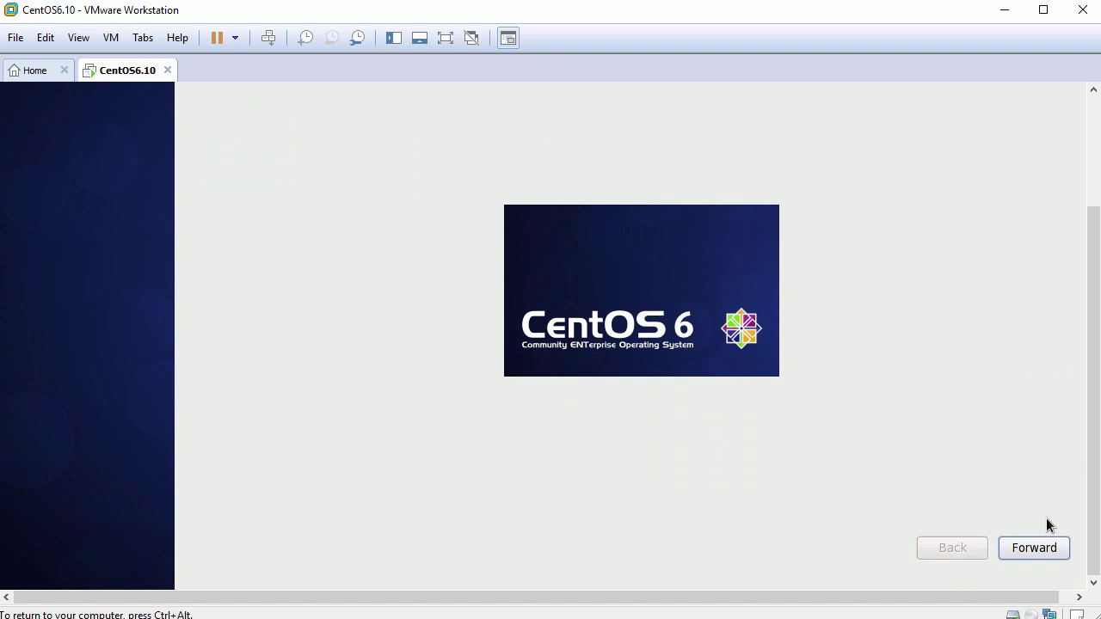
left_click(1035, 548)
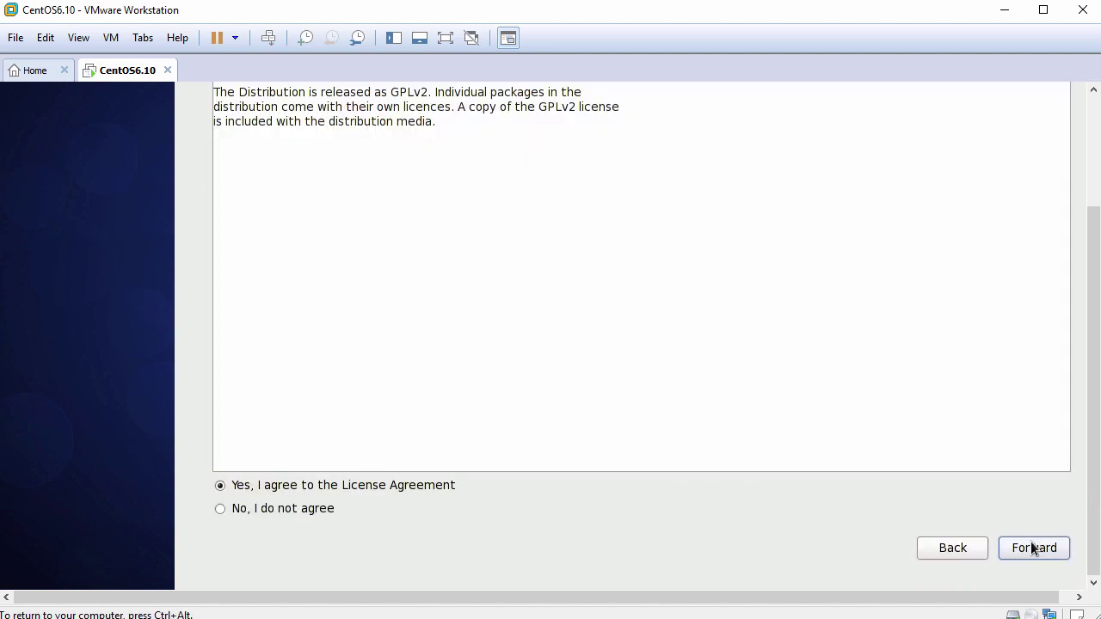
left_click_drag(1094, 511, 1093, 382)
left_click(1037, 548)
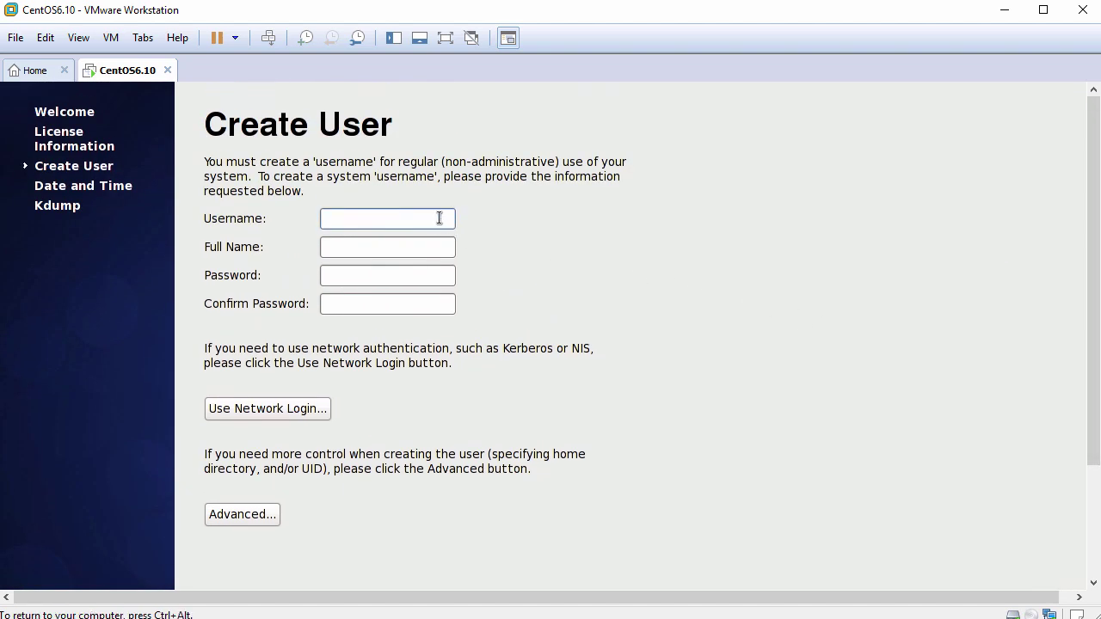
Create a regular user with a username, full name and matching password, then continue.
type("john")
key("Tab")
type("J")
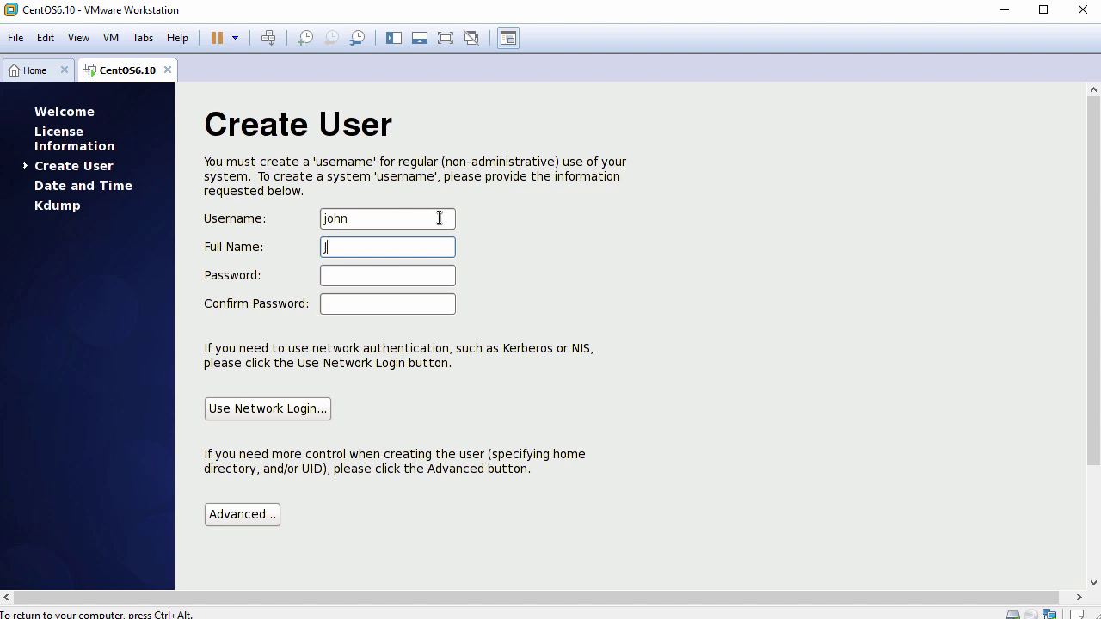
type("ohn Smith")
key("Tab")
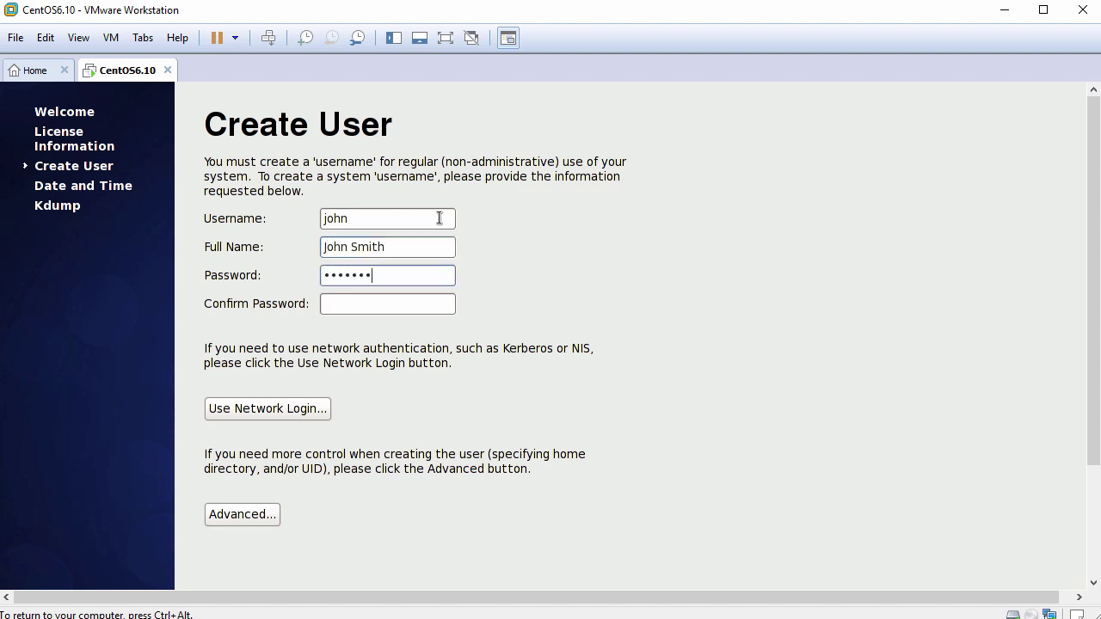
key("Tab")
type("p")
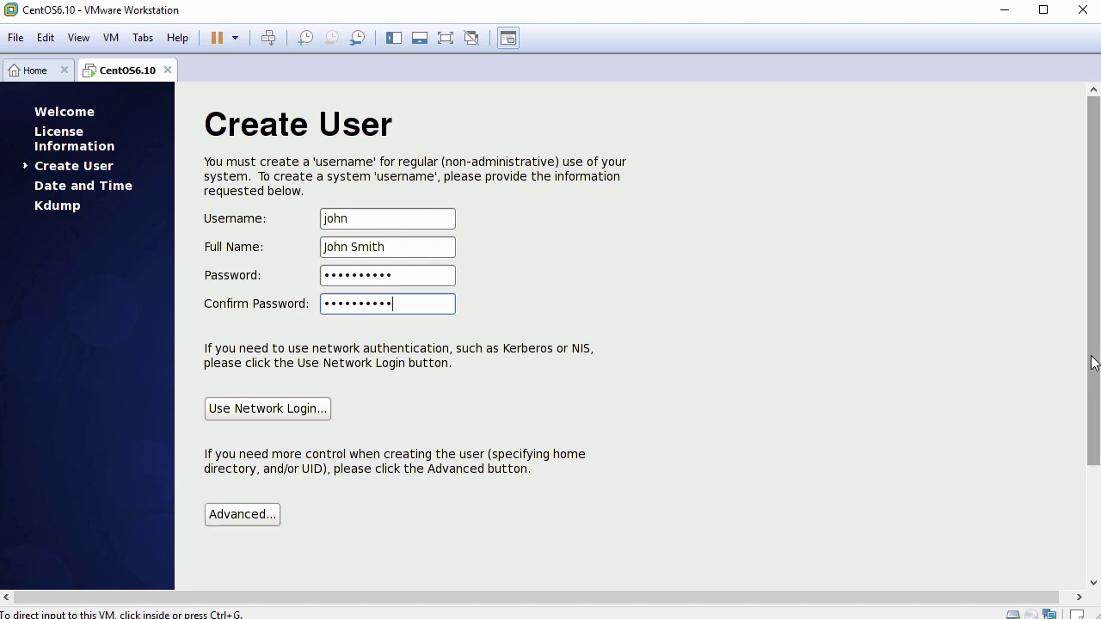
left_click_drag(1094, 377, 1094, 487)
left_click(1033, 550)
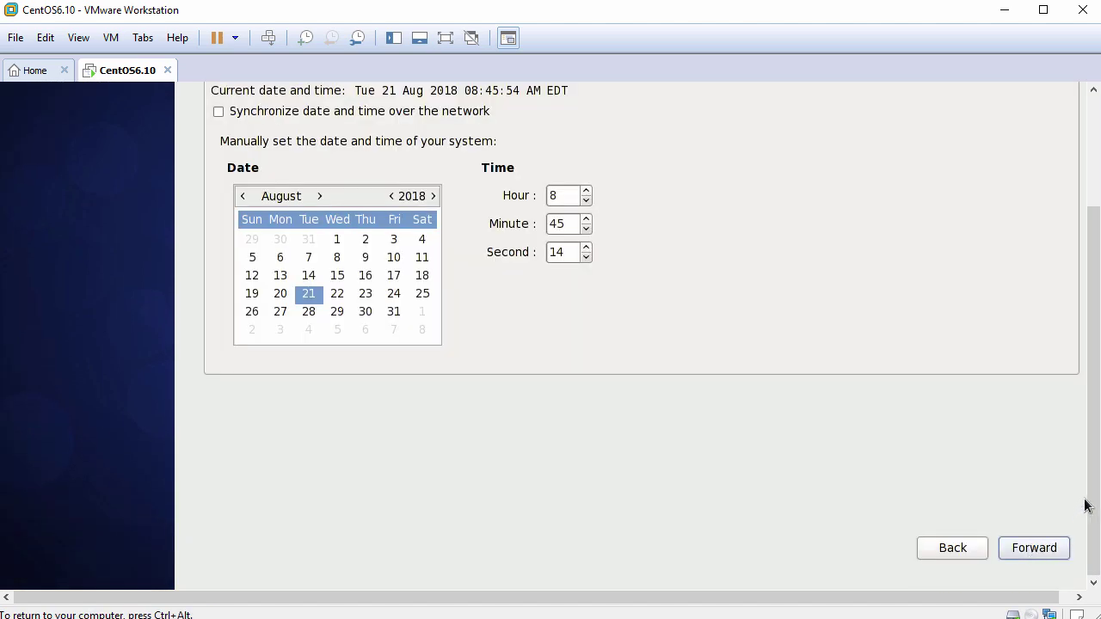
Enable 'Synchronize date and time over the network' on the Date and Time page.
left_click_drag(1089, 502, 1092, 369)
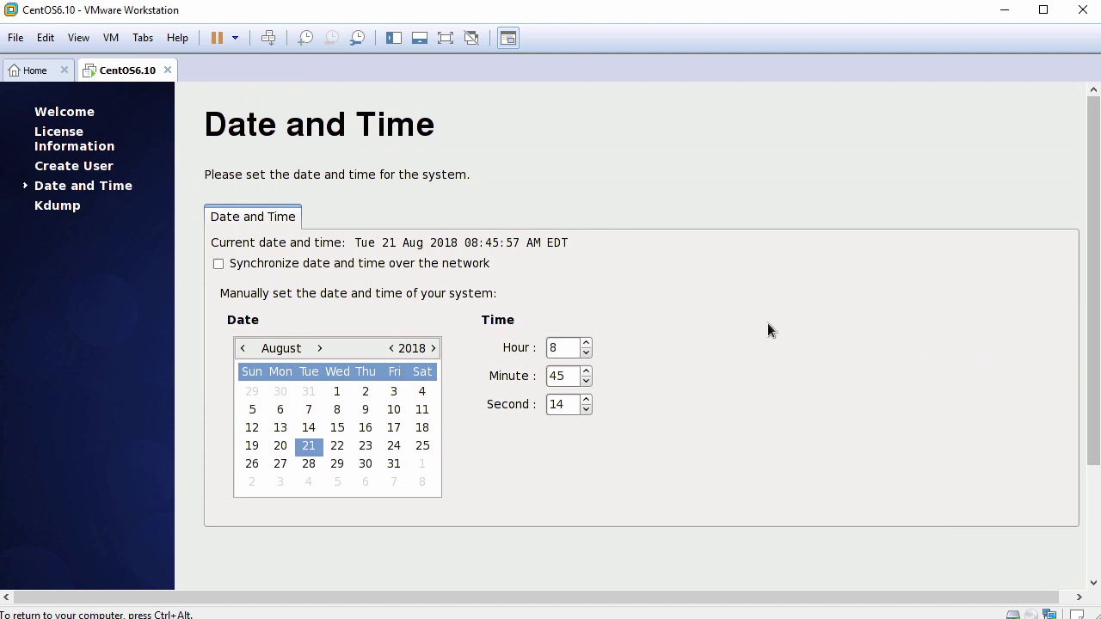
left_click(220, 266)
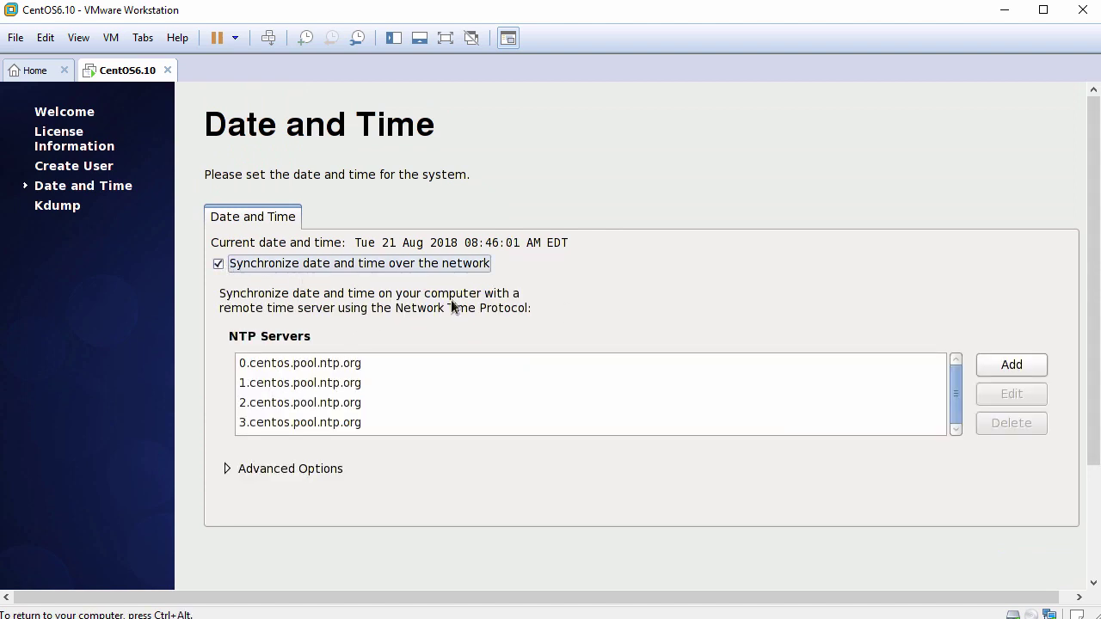
left_click_drag(1095, 361, 1095, 472)
left_click(1038, 548)
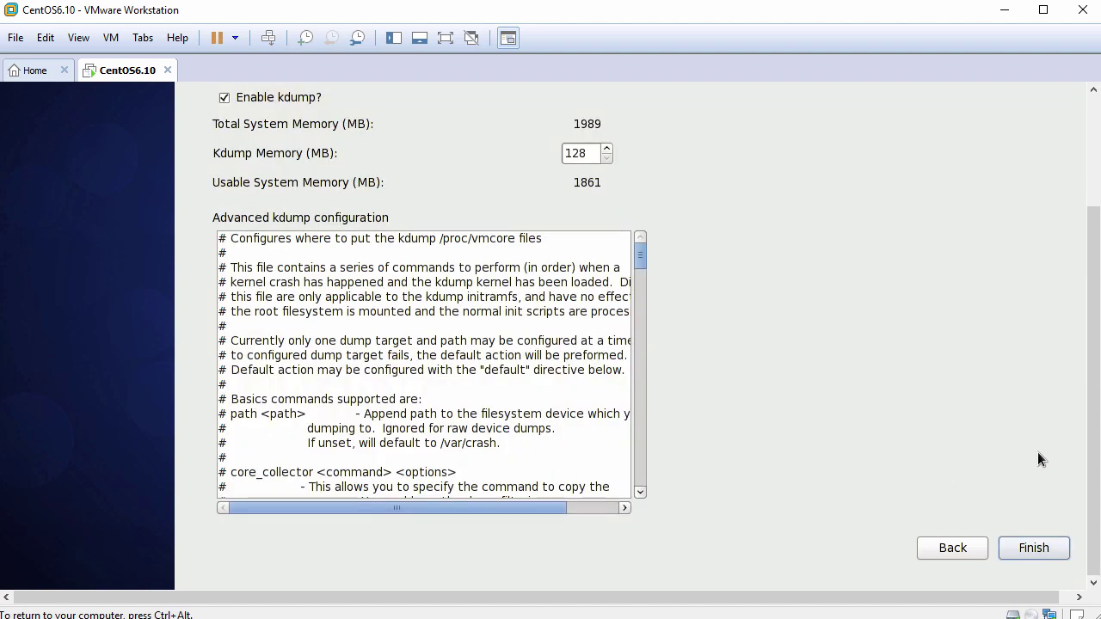
Uncheck 'Enable kdump?', finish setup and accept the required reboot.
left_click_drag(1094, 435, 1094, 324)
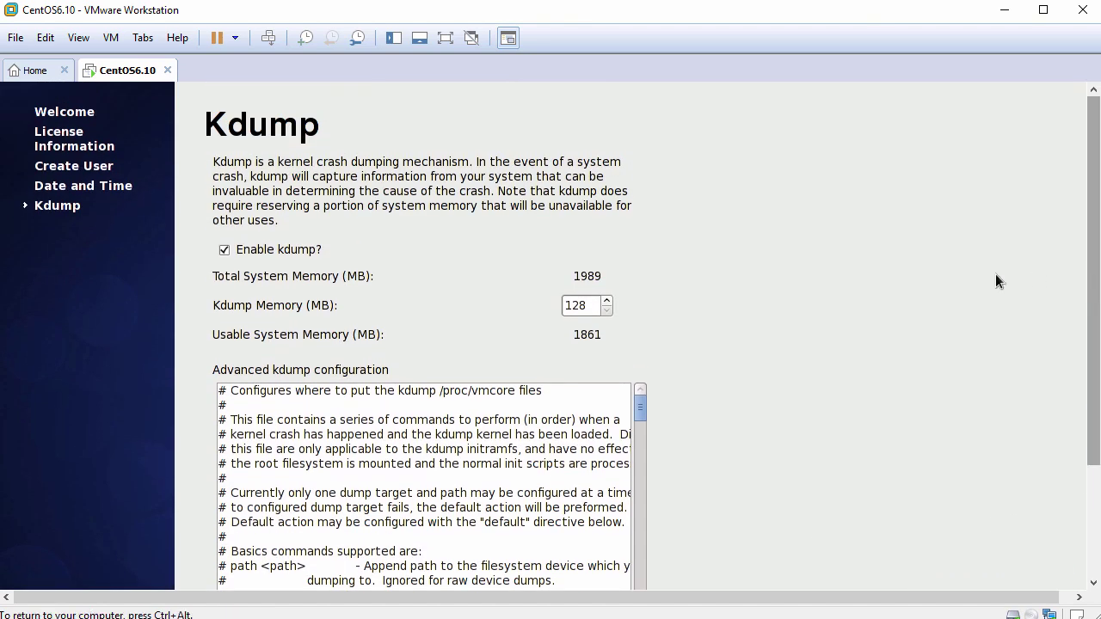
left_click(225, 250)
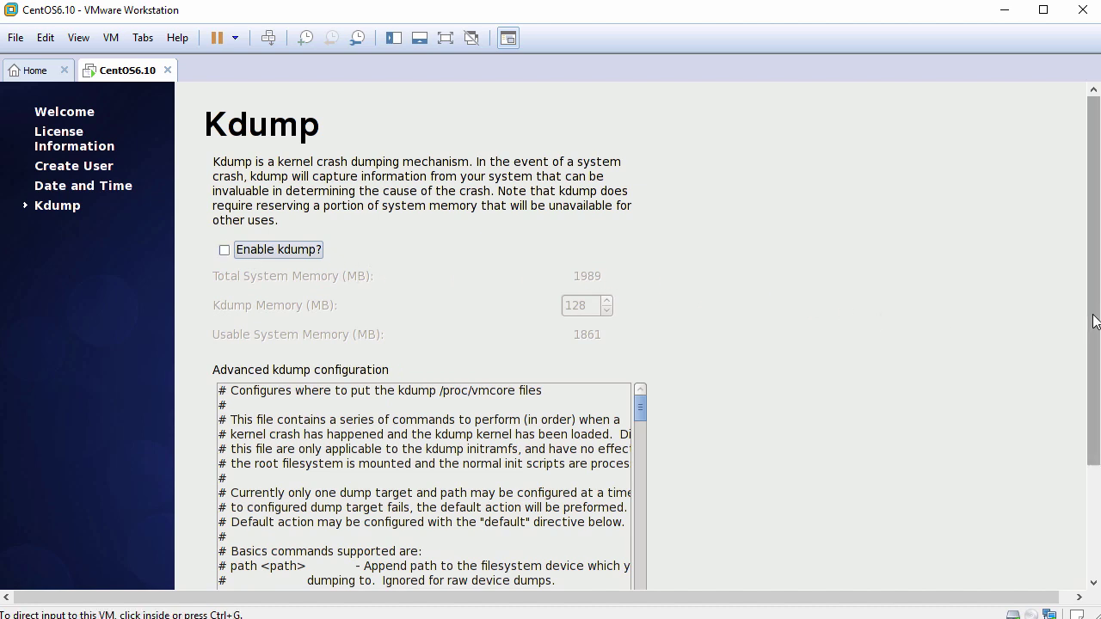
left_click_drag(1093, 322, 1078, 473)
left_click(1035, 550)
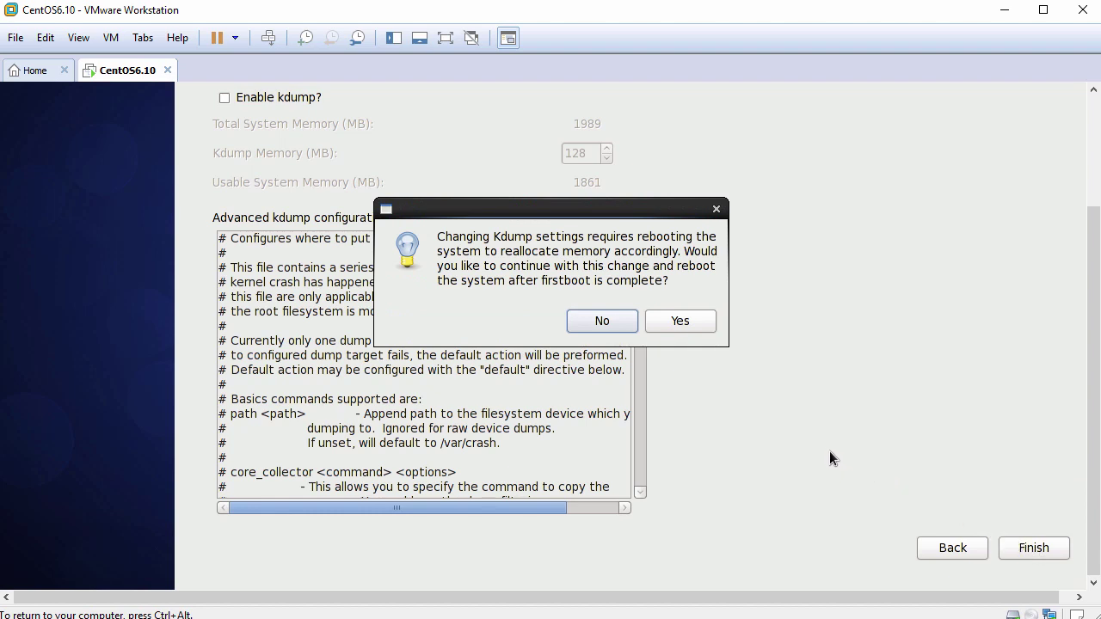
left_click(685, 322)
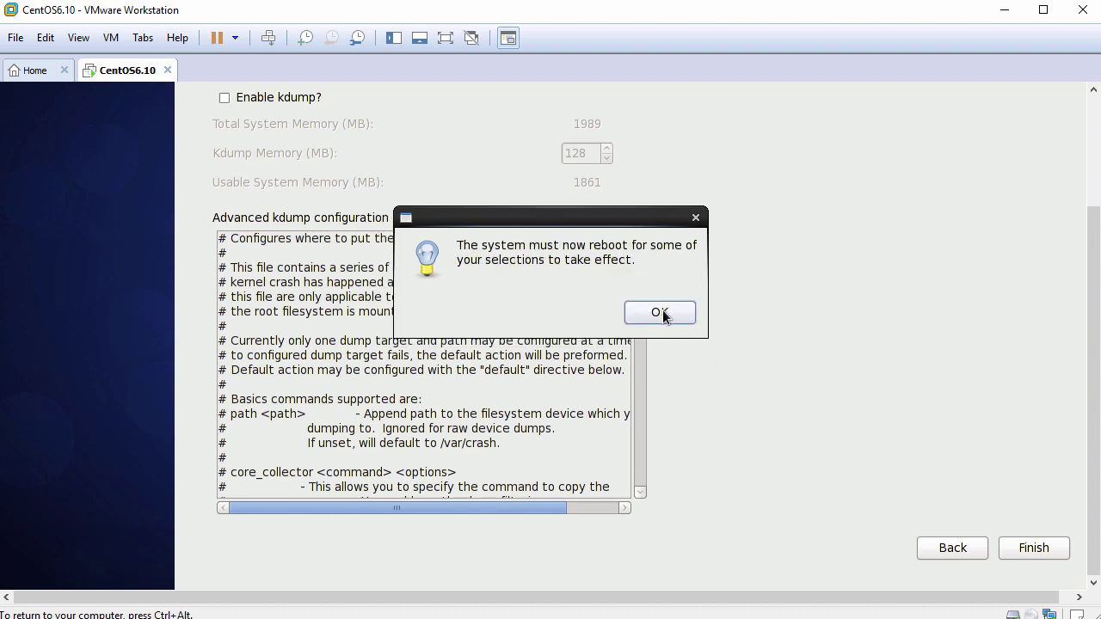
left_click(661, 315)
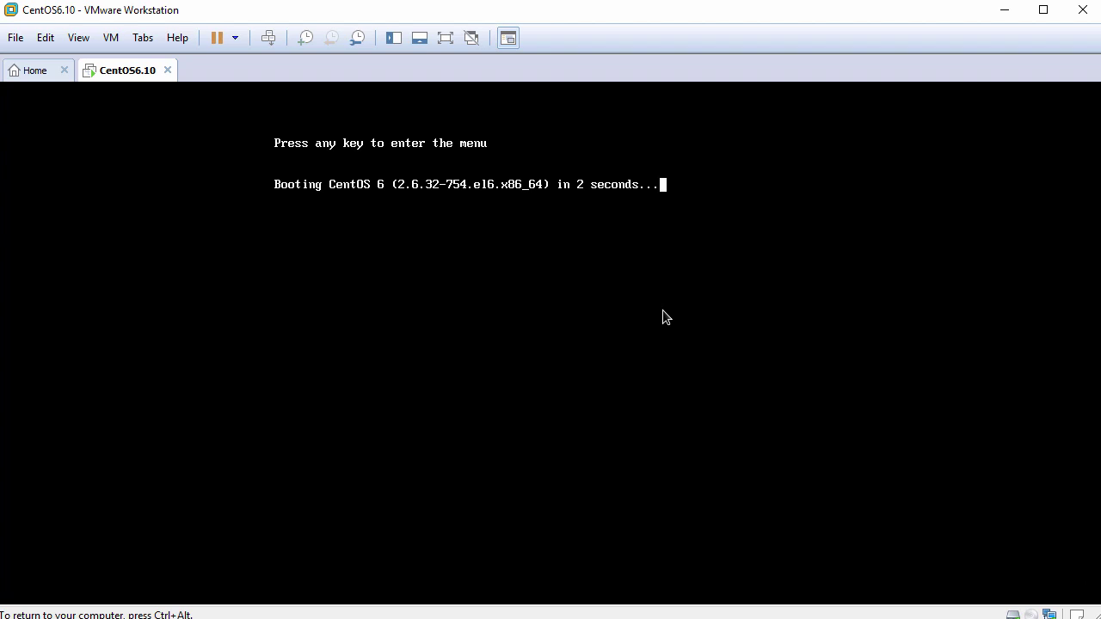
Boot CentOS from GRUB and log into GNOME as the new user with their password.
key("Return")
key("Return")
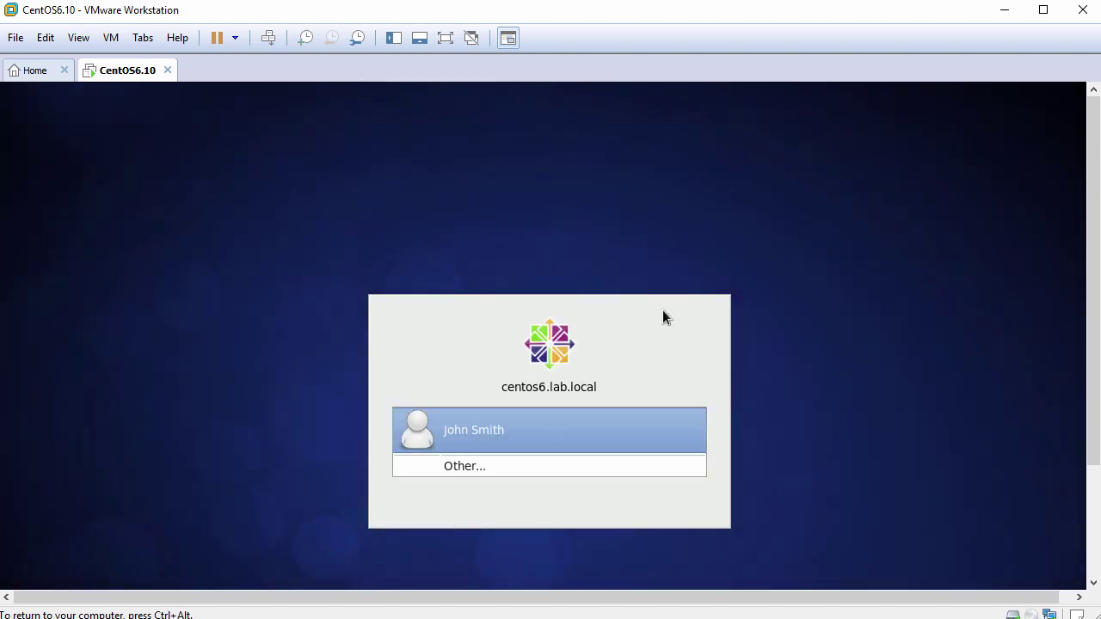
left_click(522, 419)
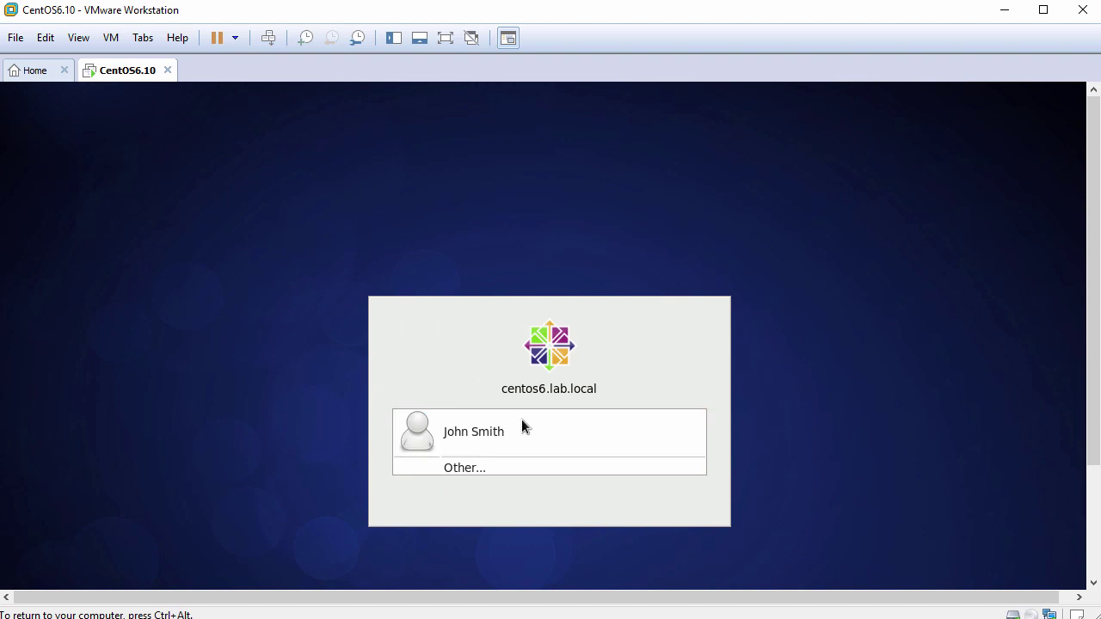
type("password")
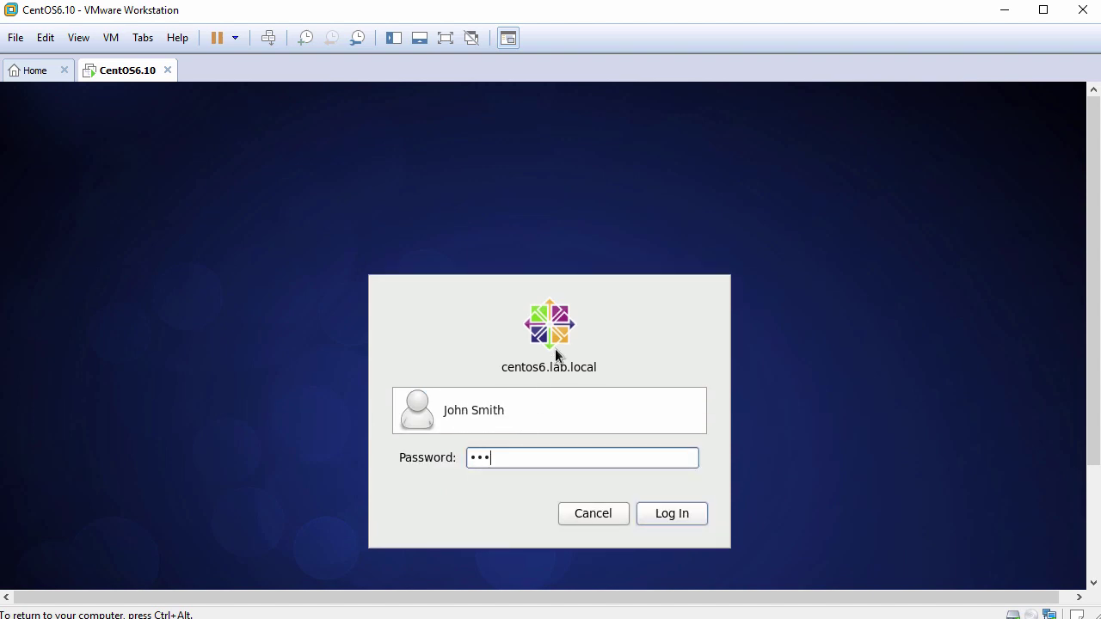
type("12")
left_click(660, 514)
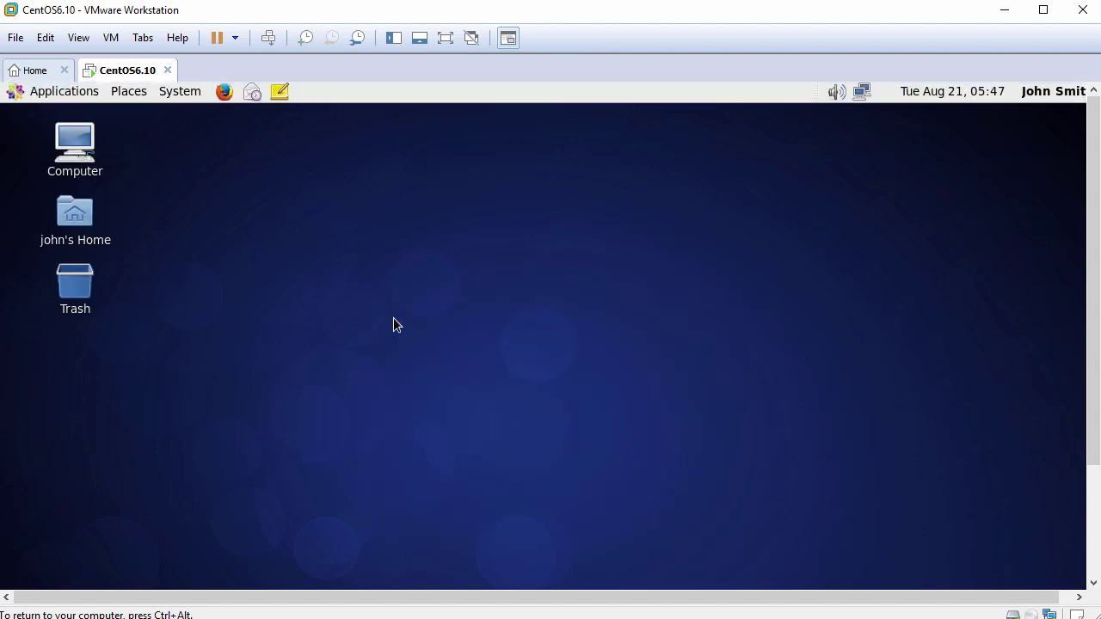
Look through the guest's Applications and System menus and VMware's View menu without changing anything.
left_click(78, 95)
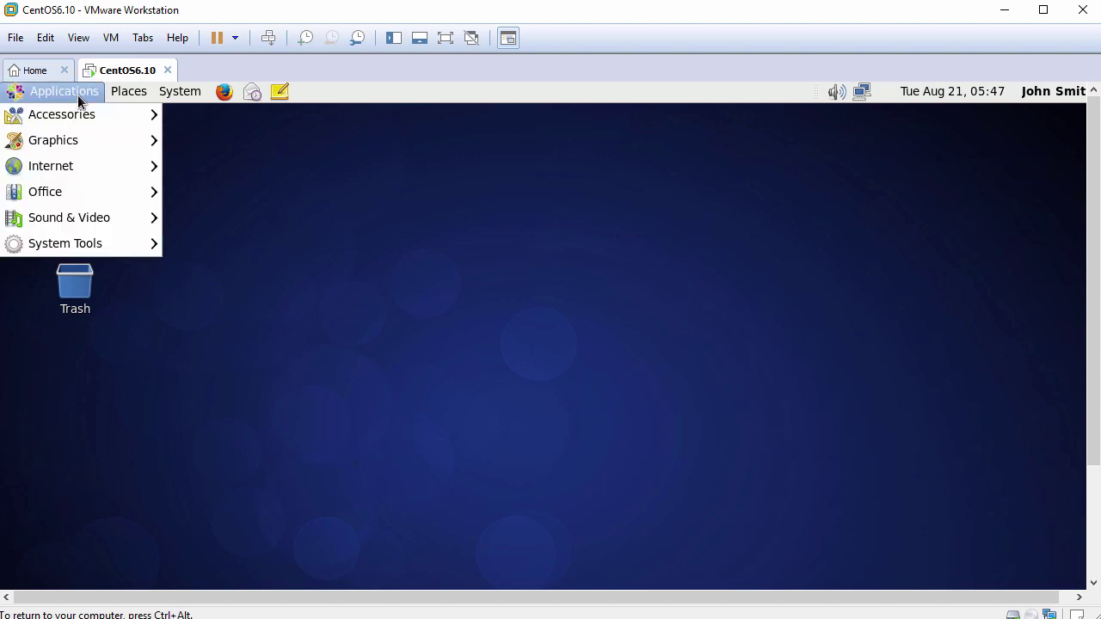
mouse_move(178, 98)
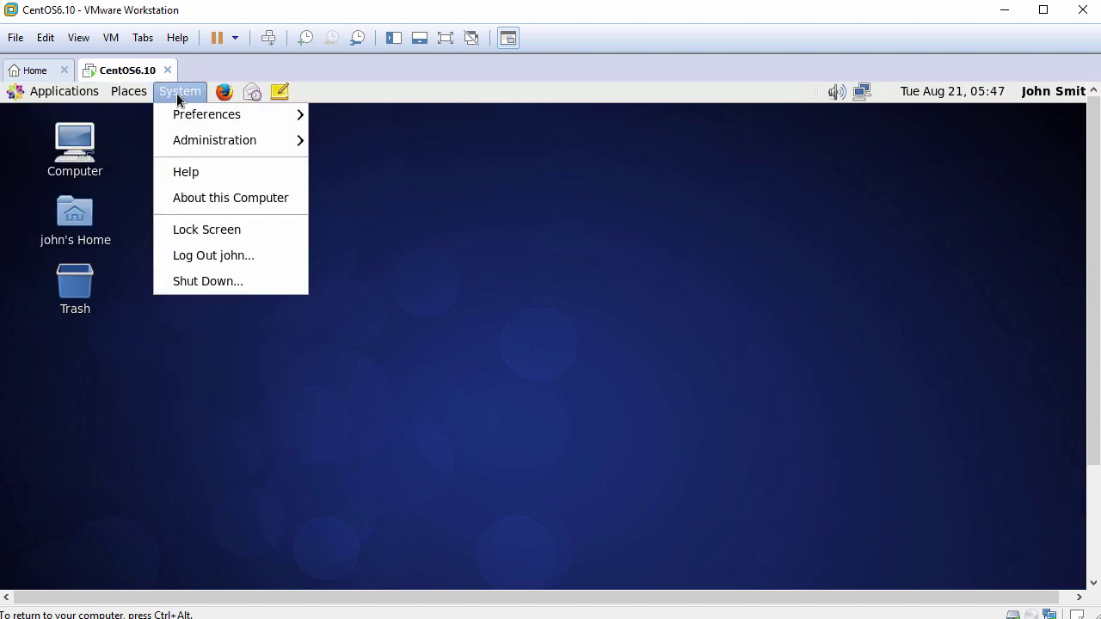
left_click(490, 327)
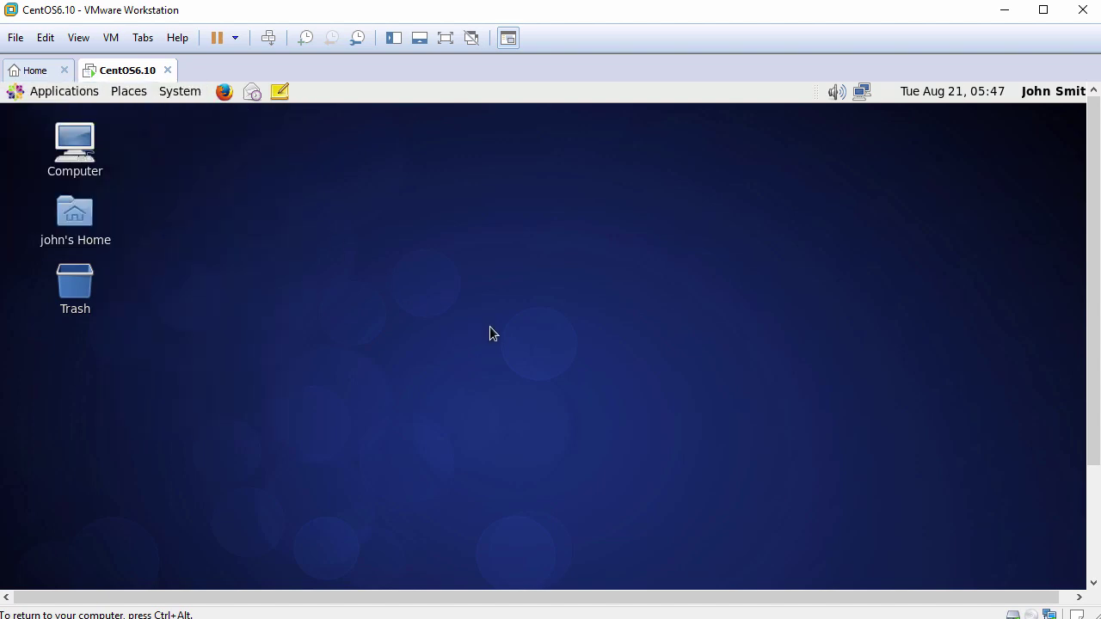
left_click(78, 38)
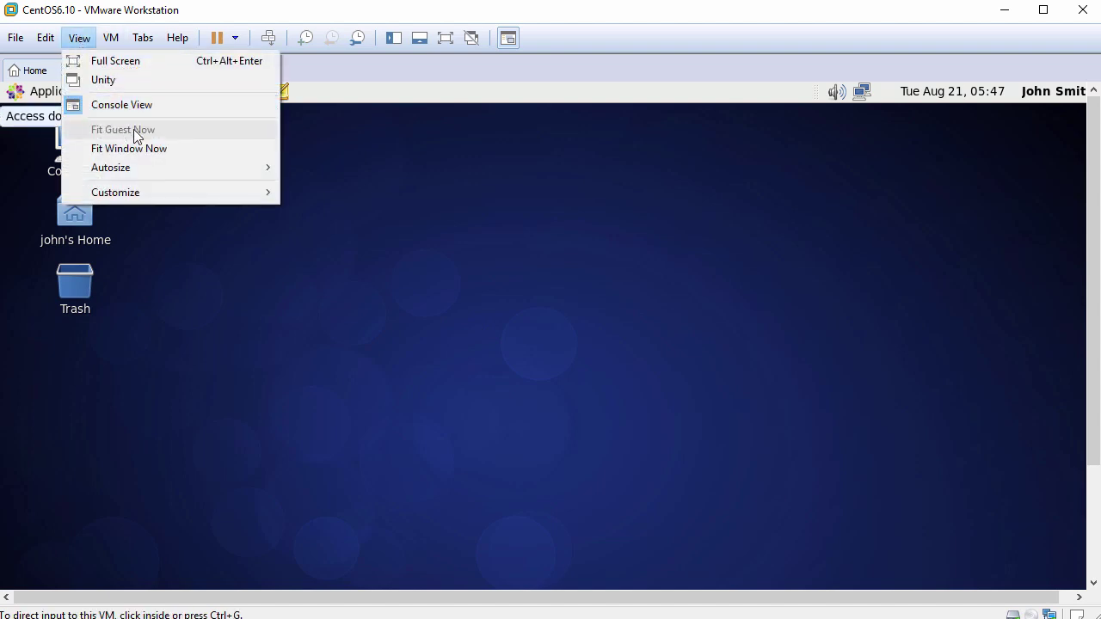
left_click(451, 261)
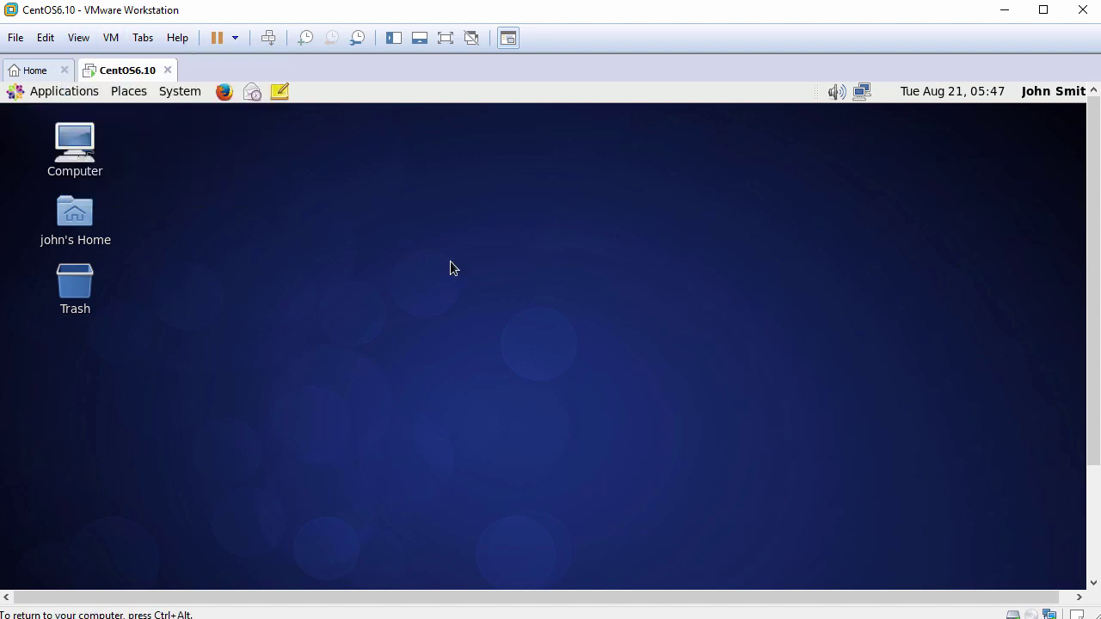
Open a terminal in the Desktop folder, enlarge its text, move it up-left and widen it to 101 columns.
right_click(451, 261)
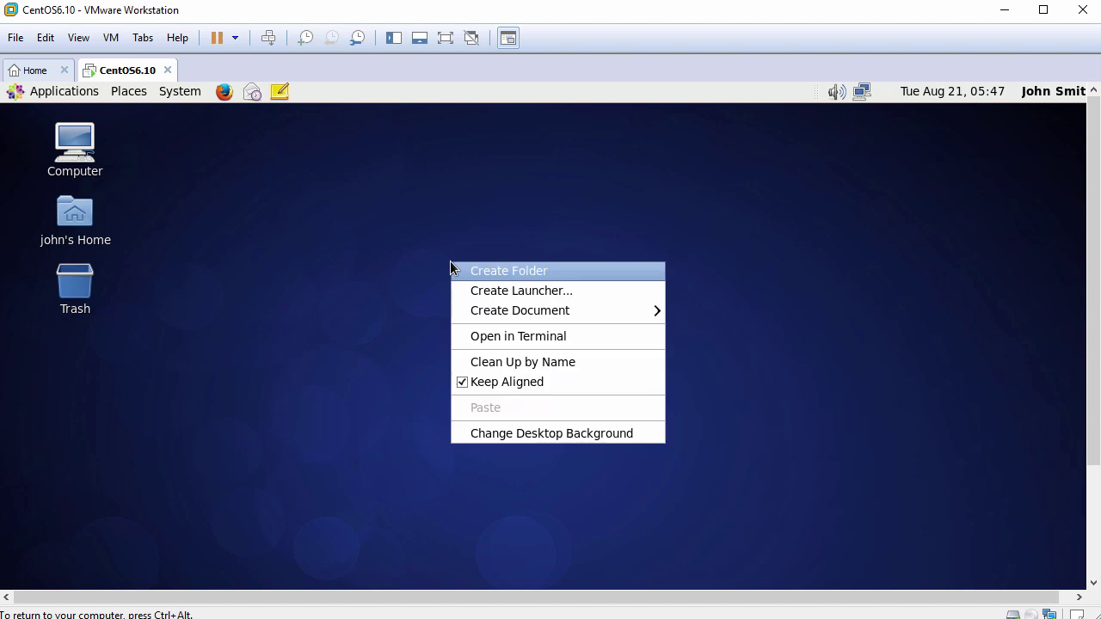
left_click(482, 337)
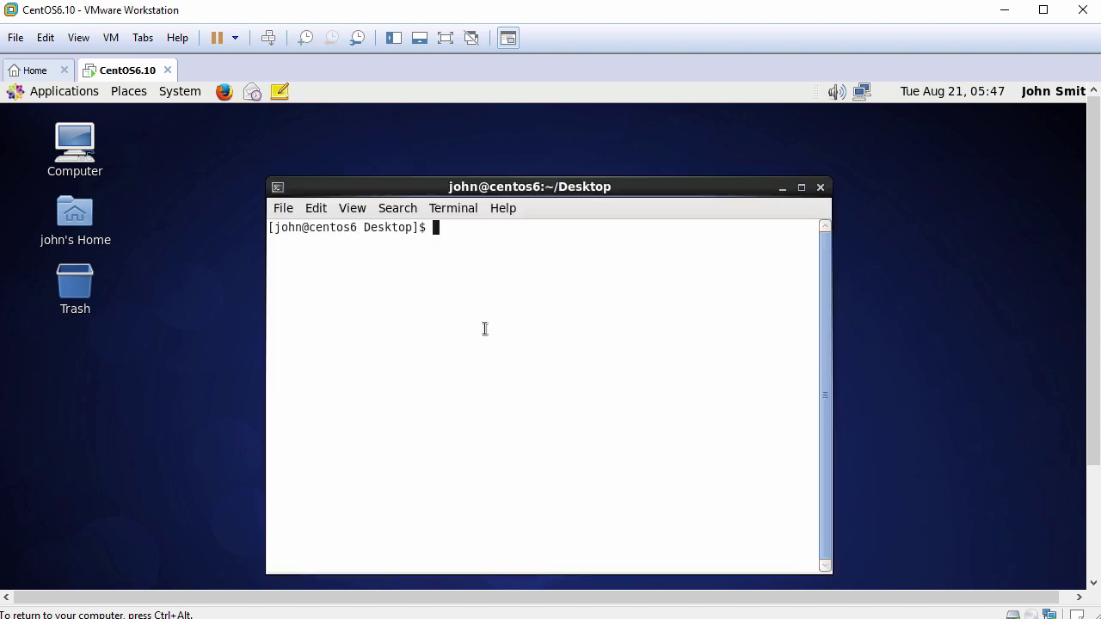
key("ctrl+plus")
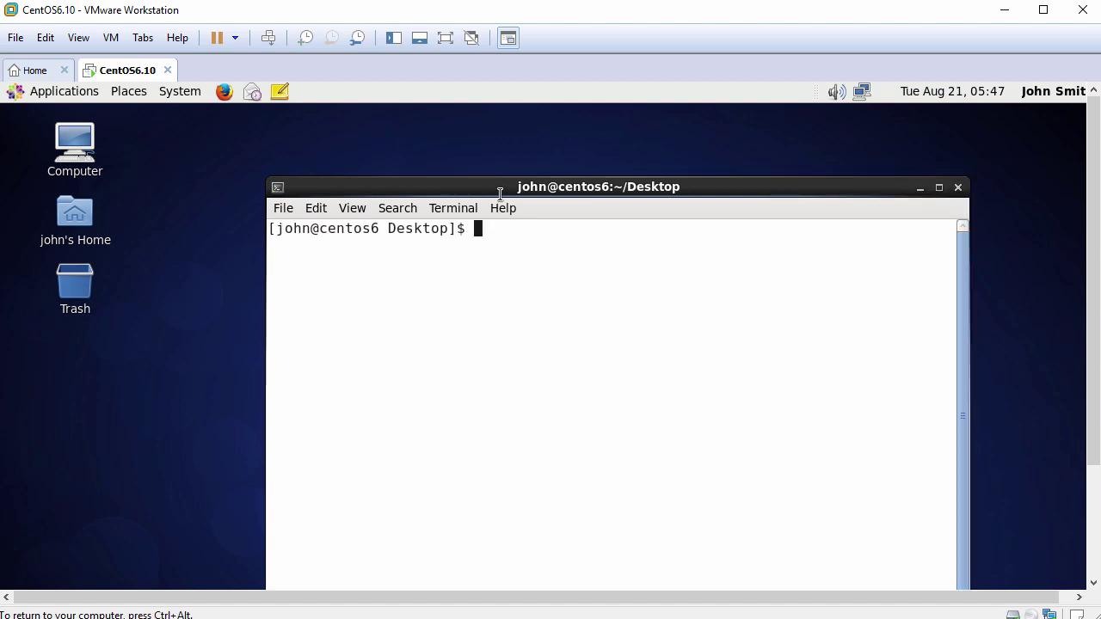
left_click_drag(500, 187, 388, 134)
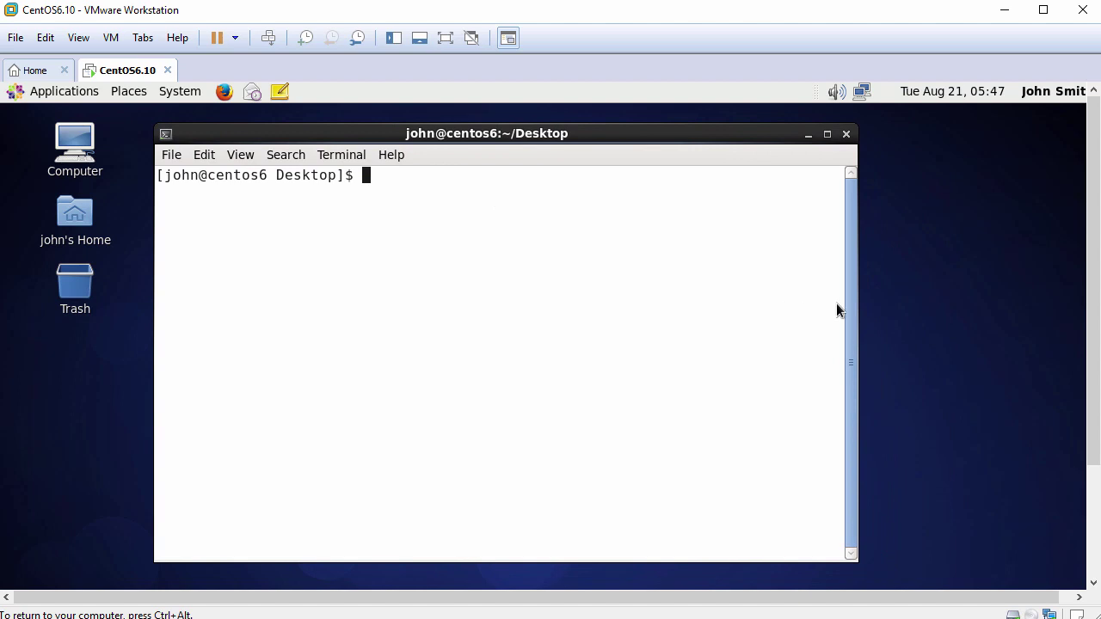
left_click_drag(858, 297, 1037, 307)
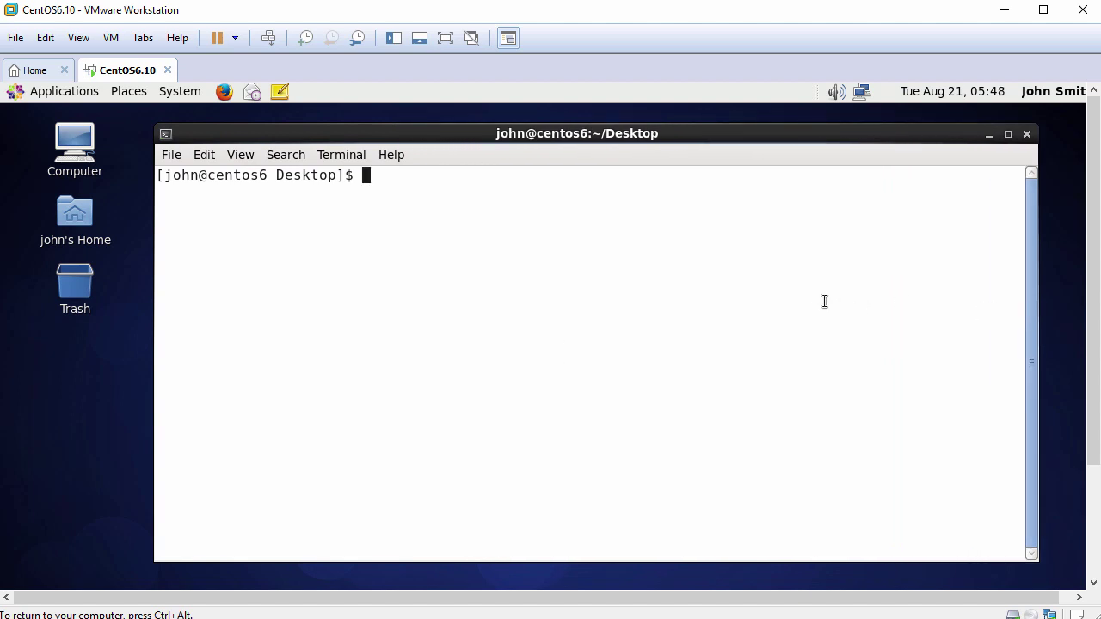
Check the current user with whoami, switch to root via su -, and check again.
key("Return")
type("whoami")
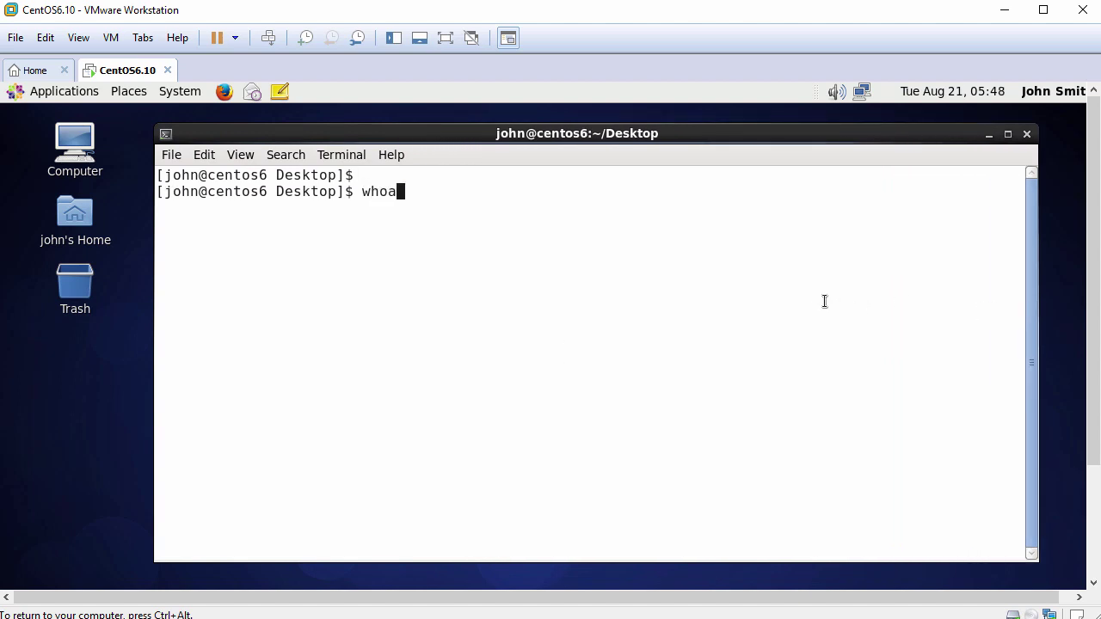
key("Return")
key("Return")
type("su -")
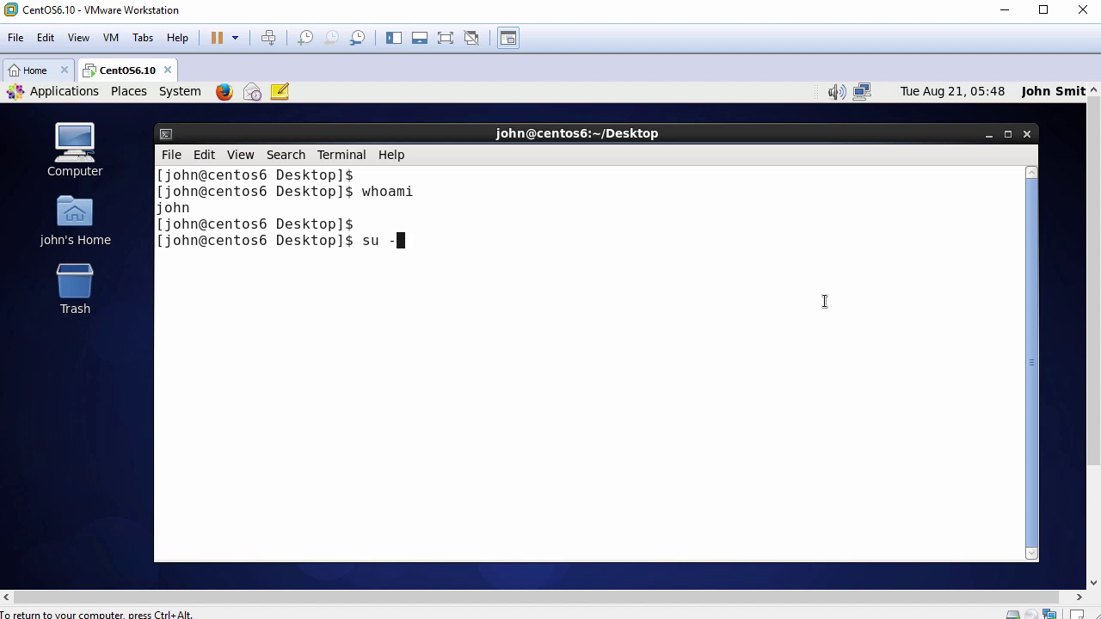
key("Return")
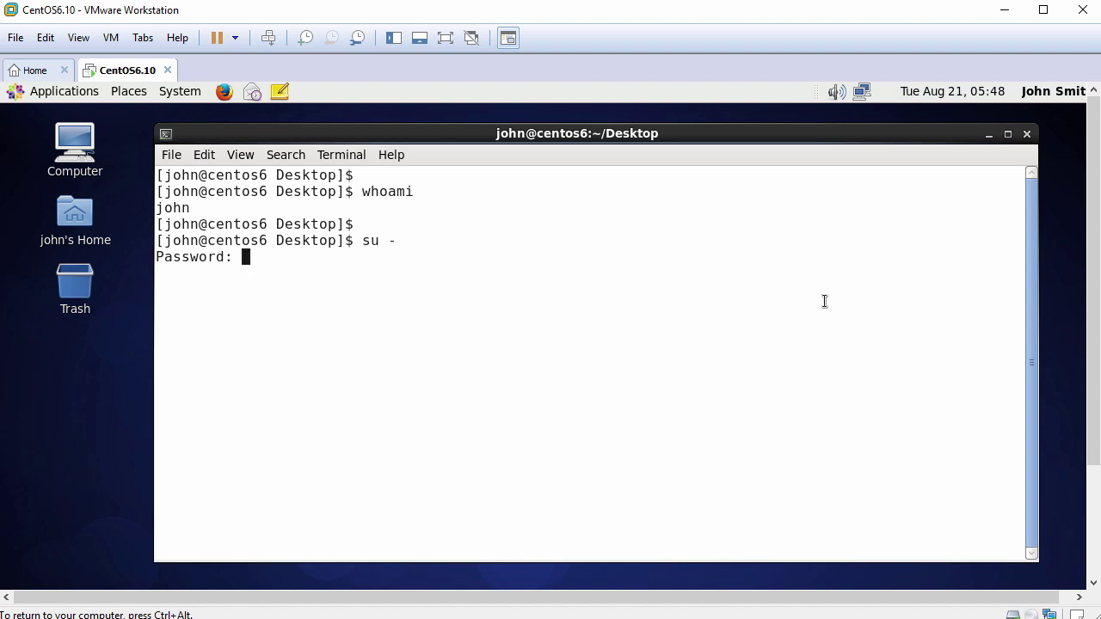
key("Return")
key("Return")
type("wh")
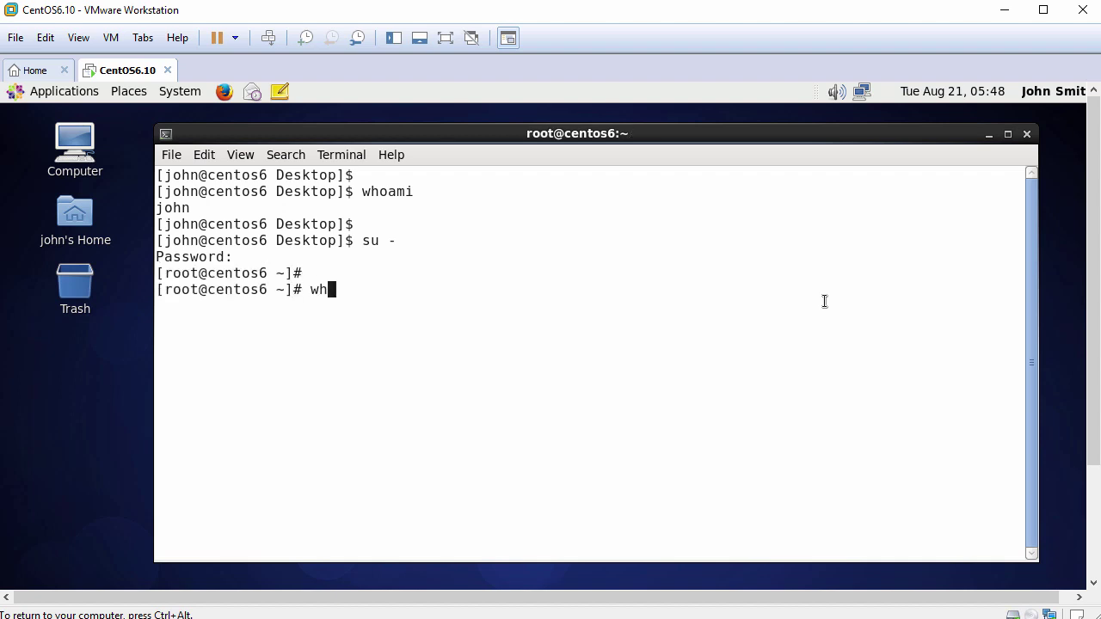
type("oami")
key("Return")
key("Return")
type("p")
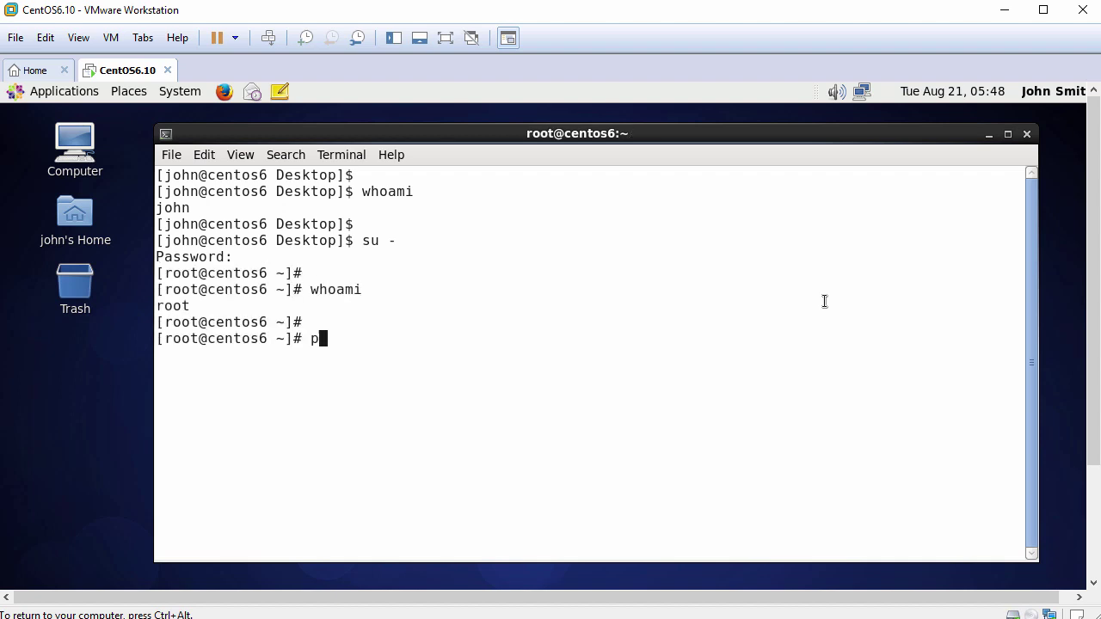
type("ing -c 3 www.goo")
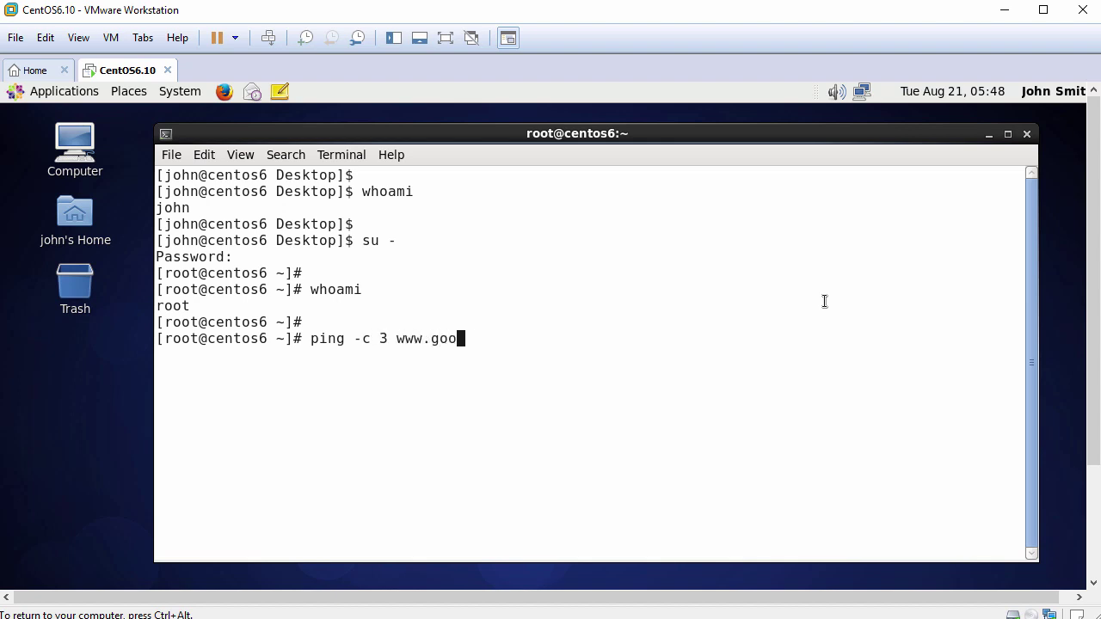
type("gle.com")
key("Return")
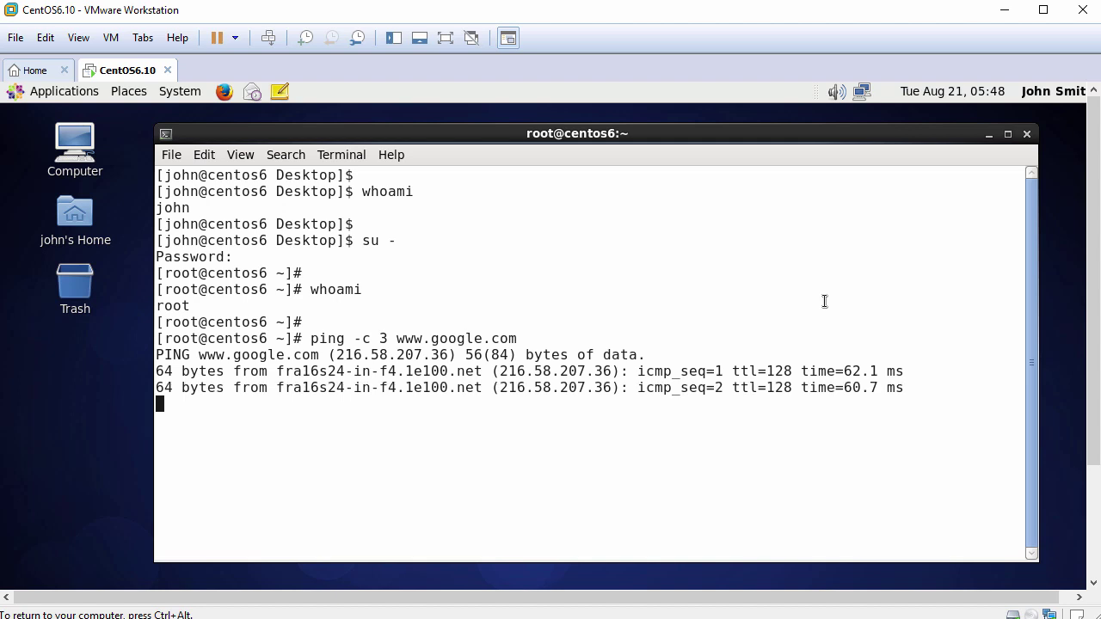
key("Return")
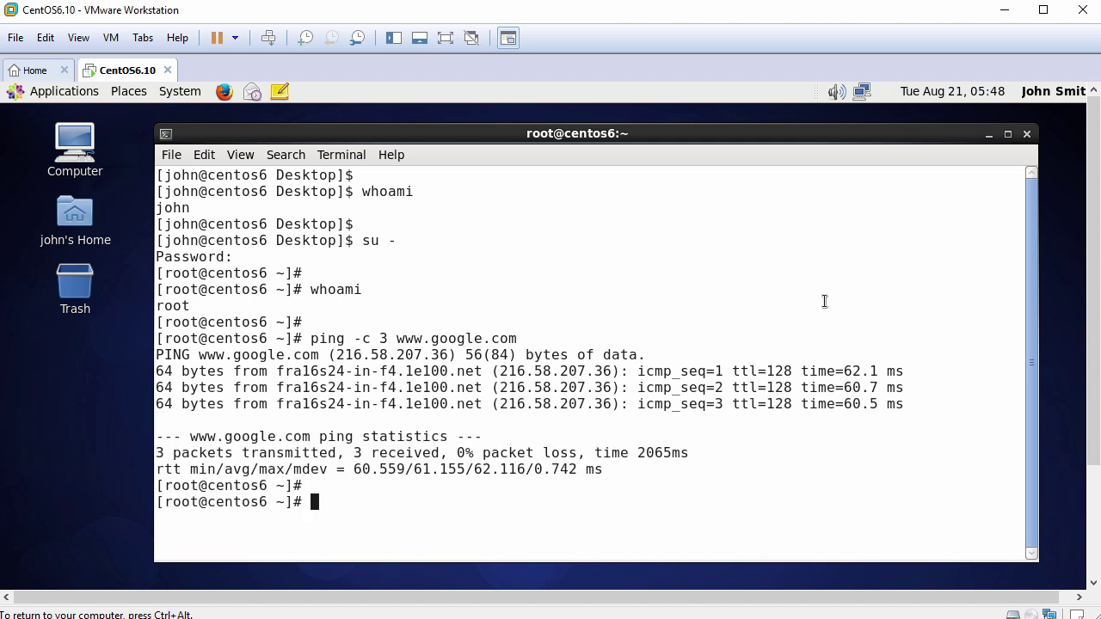
type("yum install m")
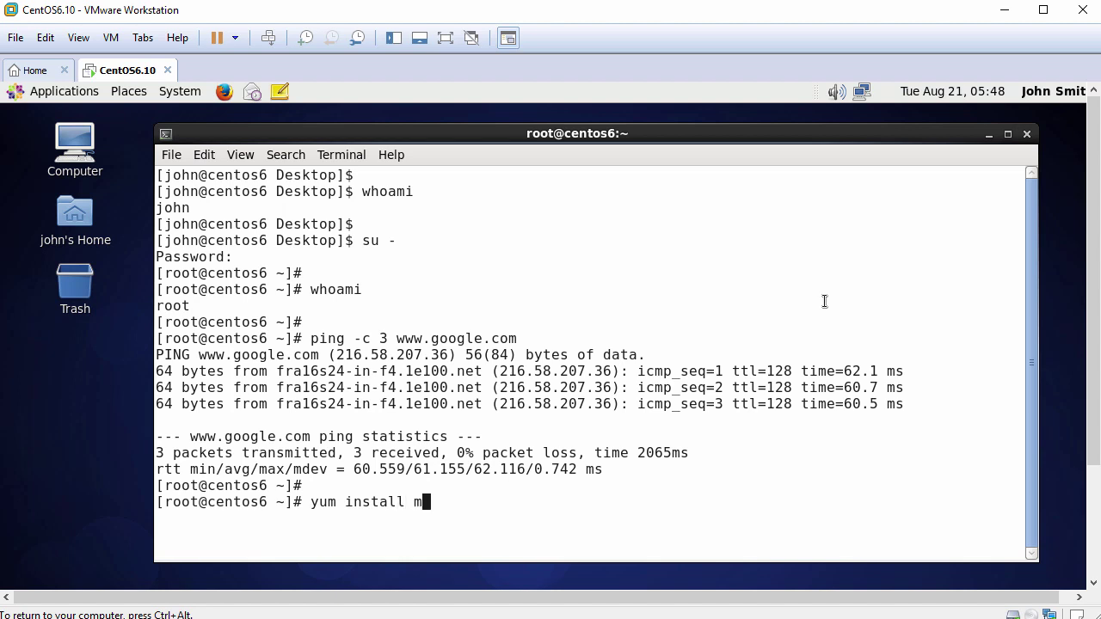
type("ake gcc perl ")
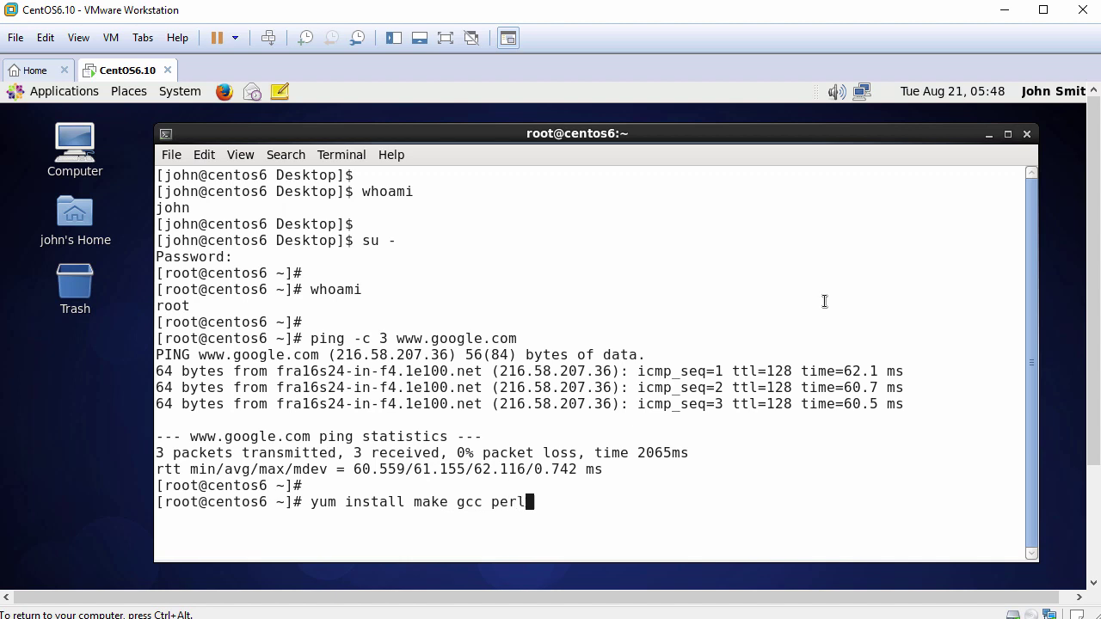
type("kernel-headers ")
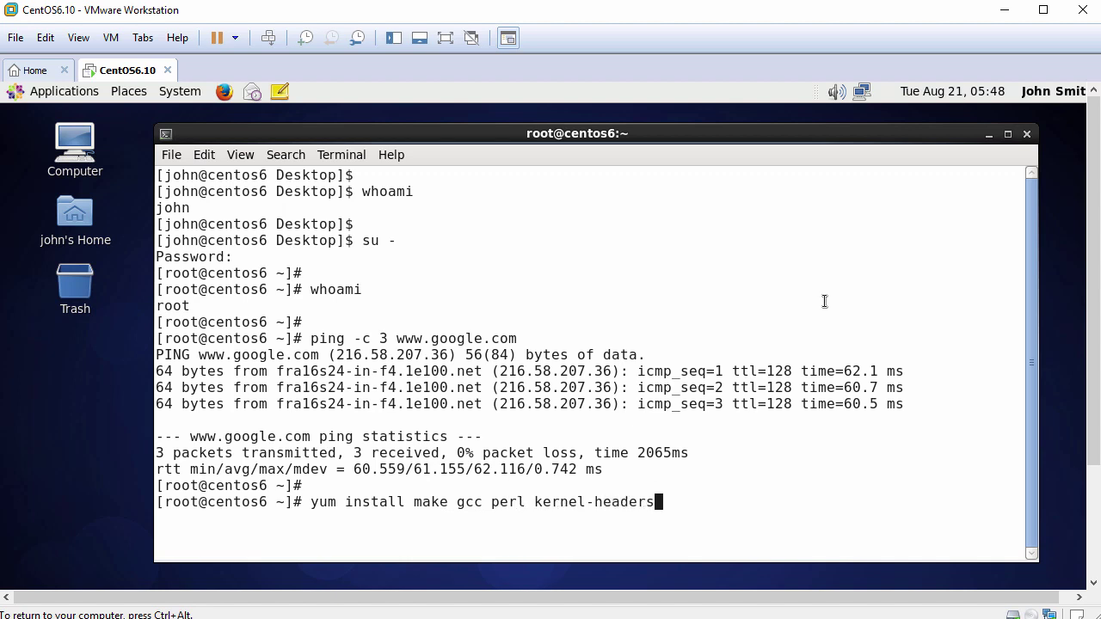
type("kernel-devel -")
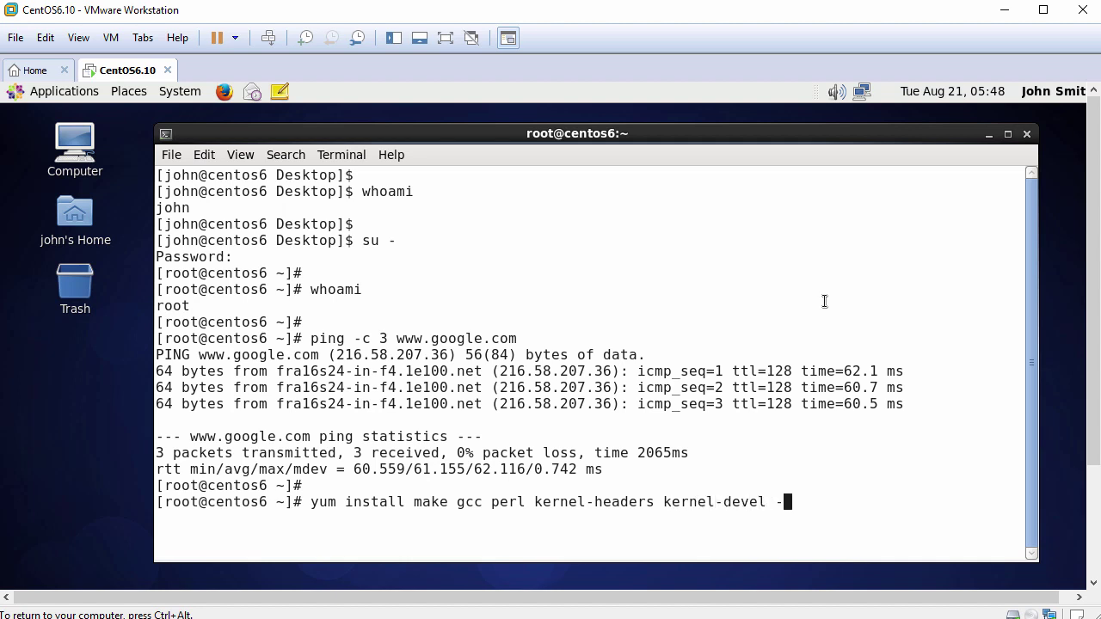
type("y")
Run yum install of make, gcc, perl, kernel-headers and kernel-devel until it reports Complete!
key("Return")
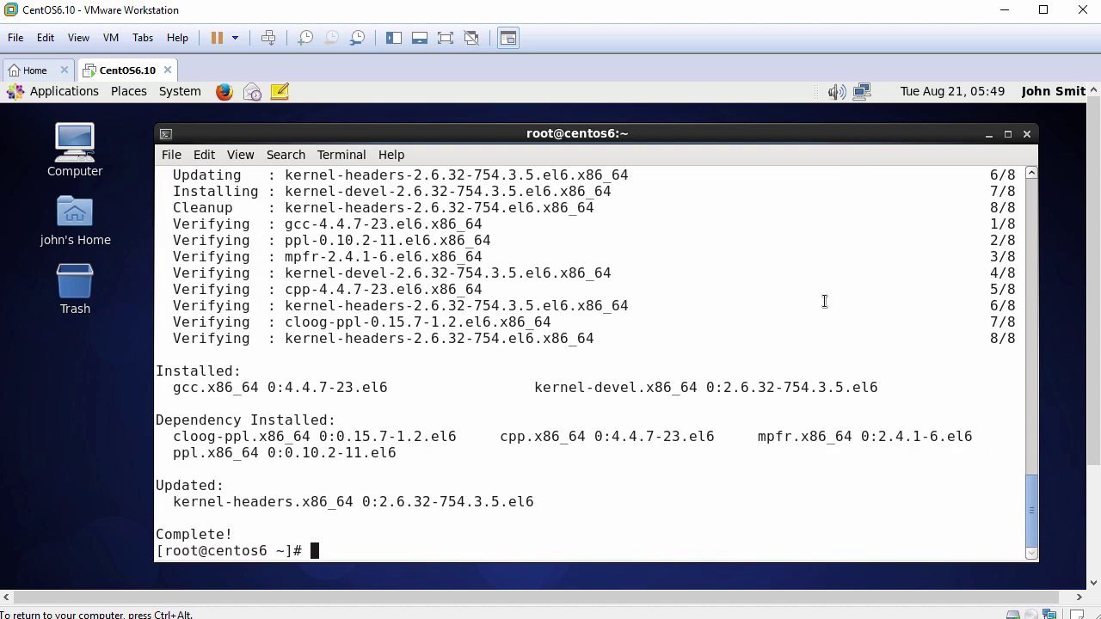
key("Return")
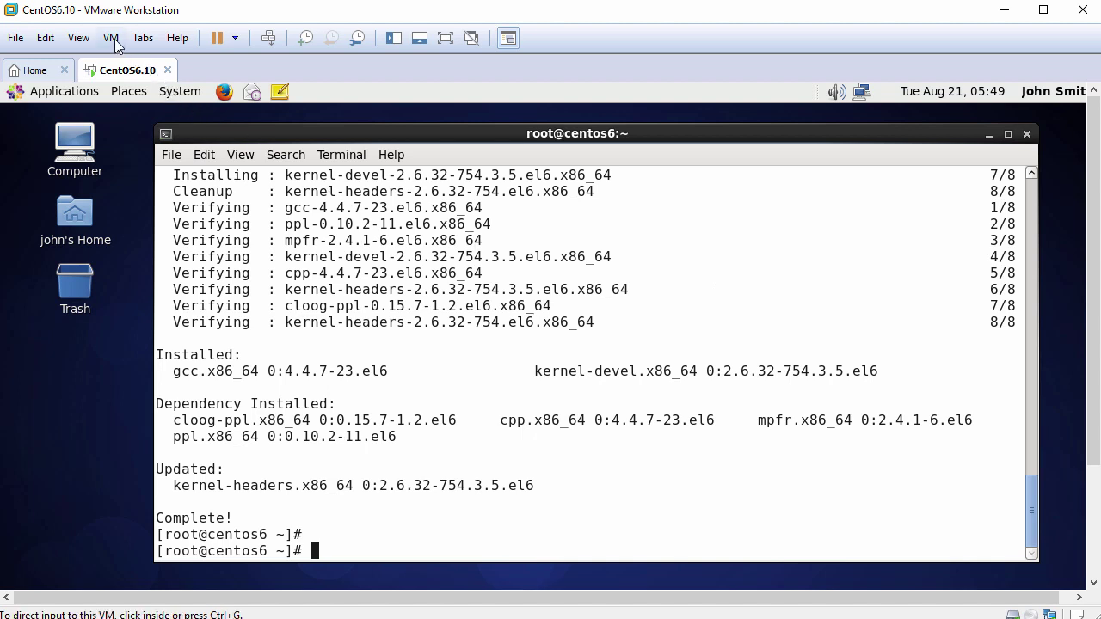
Start VM > Install VMware Tools and dismiss the installation notice.
left_click(111, 38)
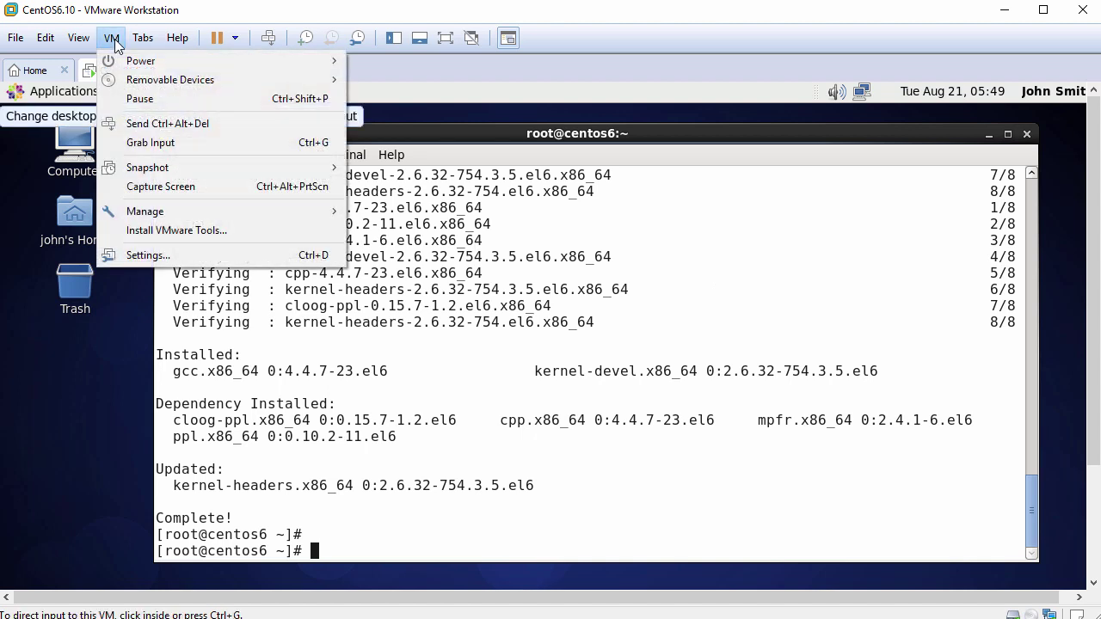
left_click(144, 230)
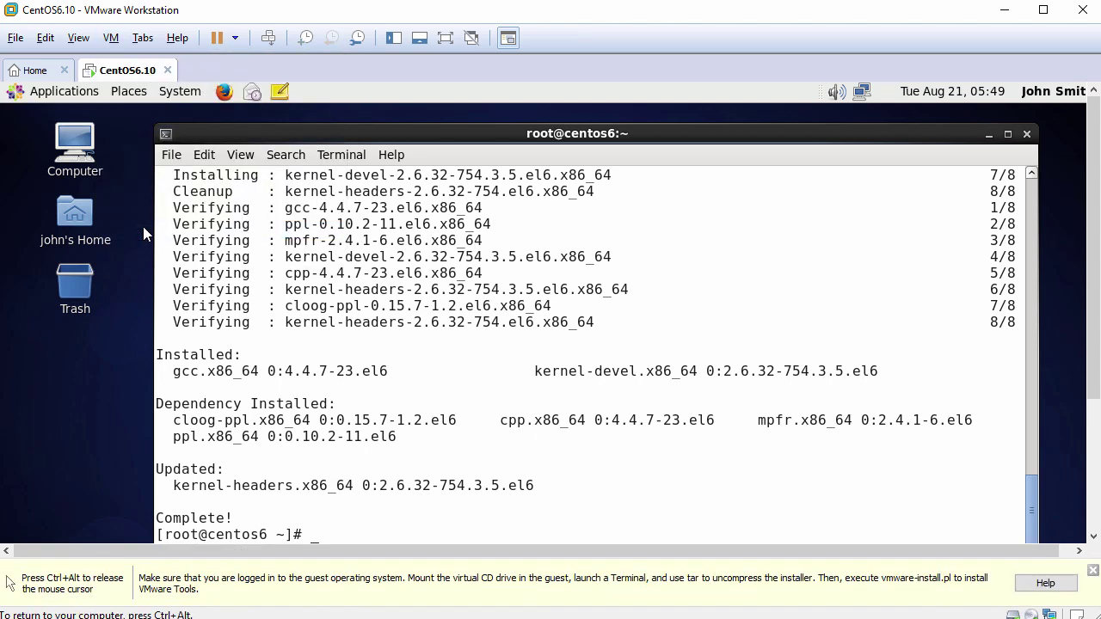
left_click(1092, 571)
left_click(726, 504)
key("Return")
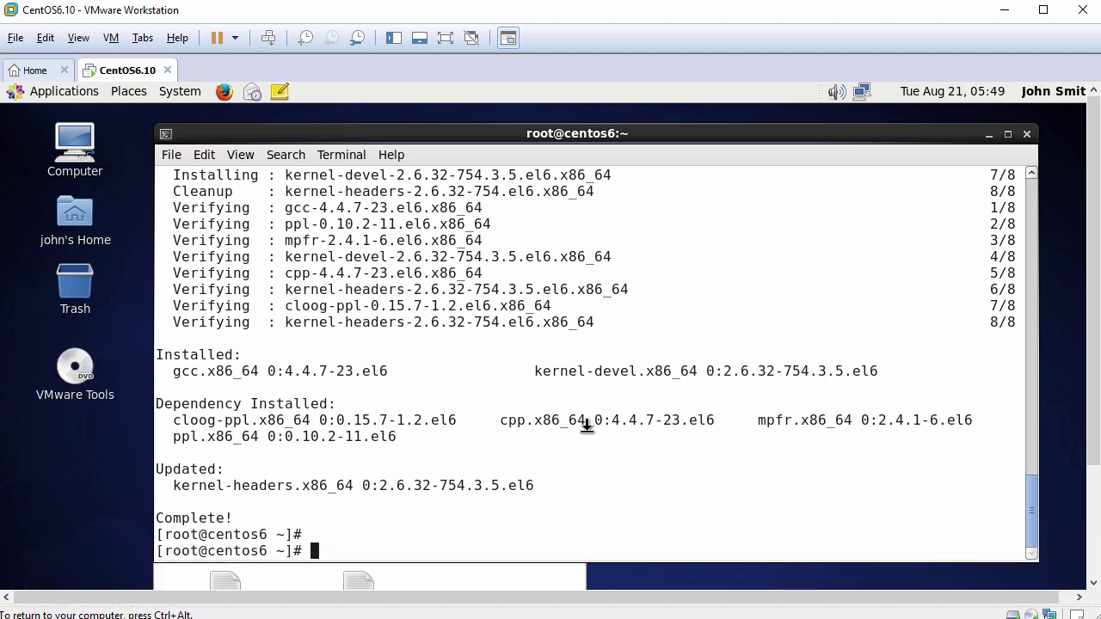
Open the VMware Tools disc and open VMwareTools-10.2.5-8068393.tar.gz with Archive Manager.
left_click(86, 372)
double_click(86, 372)
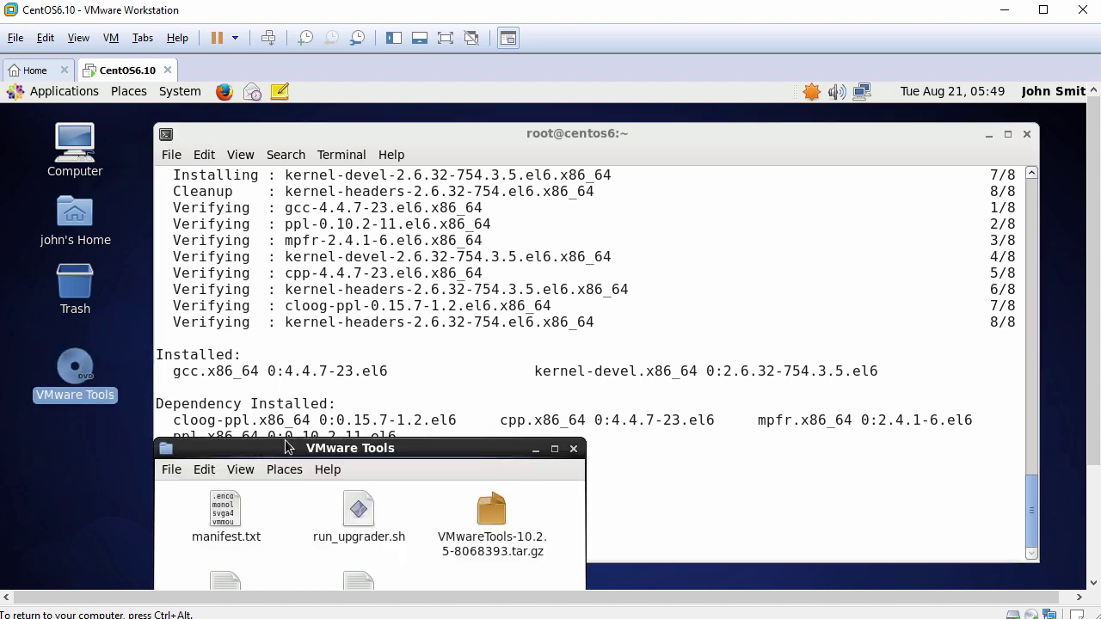
left_click_drag(287, 447, 341, 187)
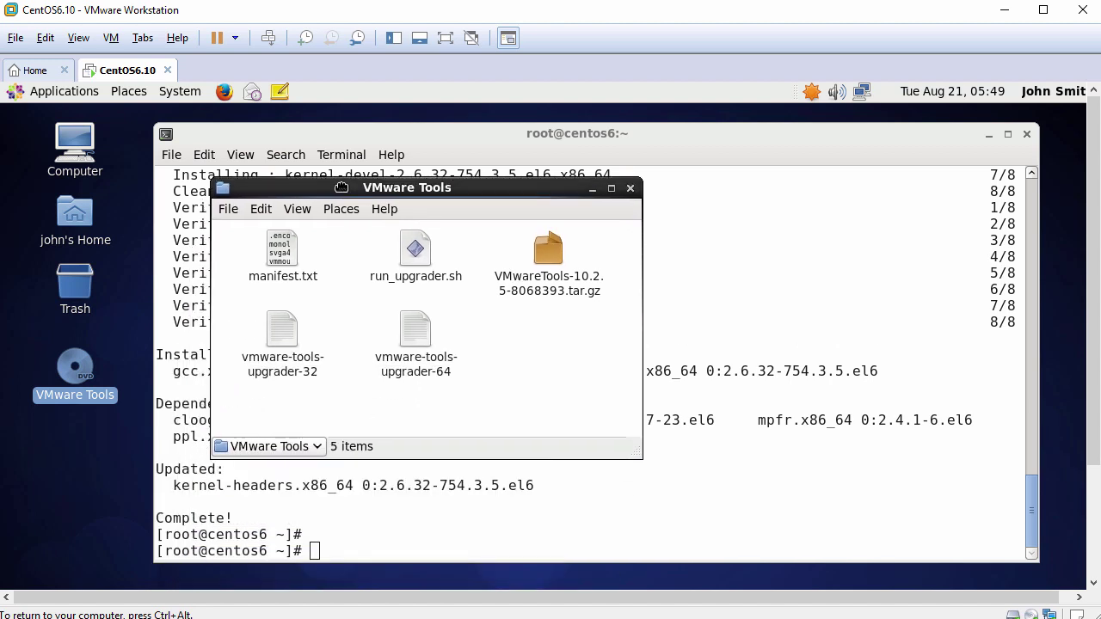
right_click(548, 252)
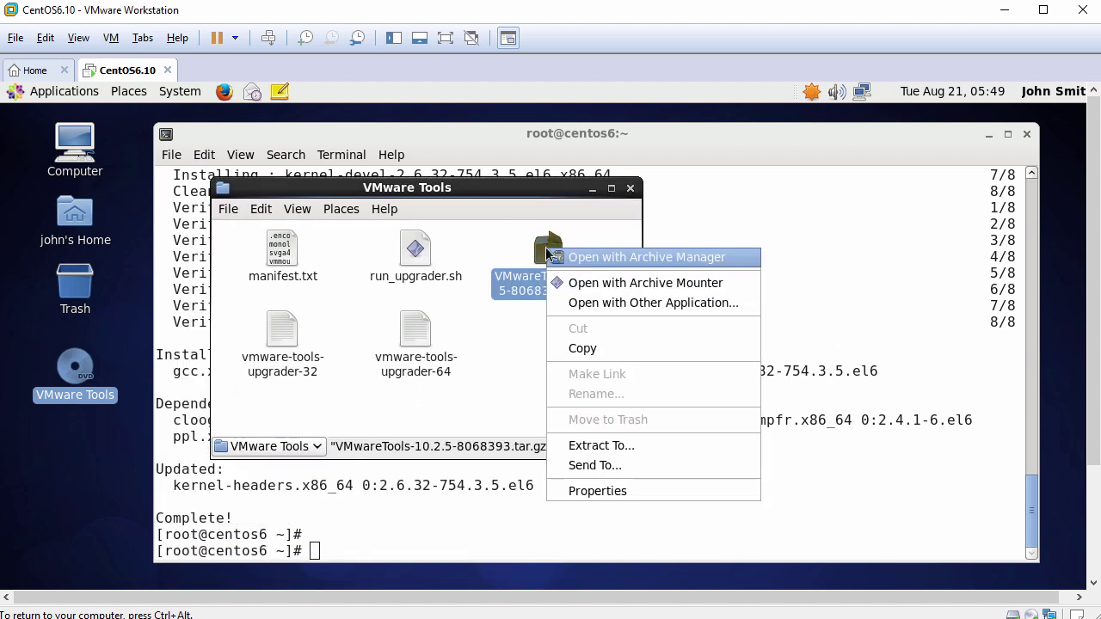
left_click(634, 259)
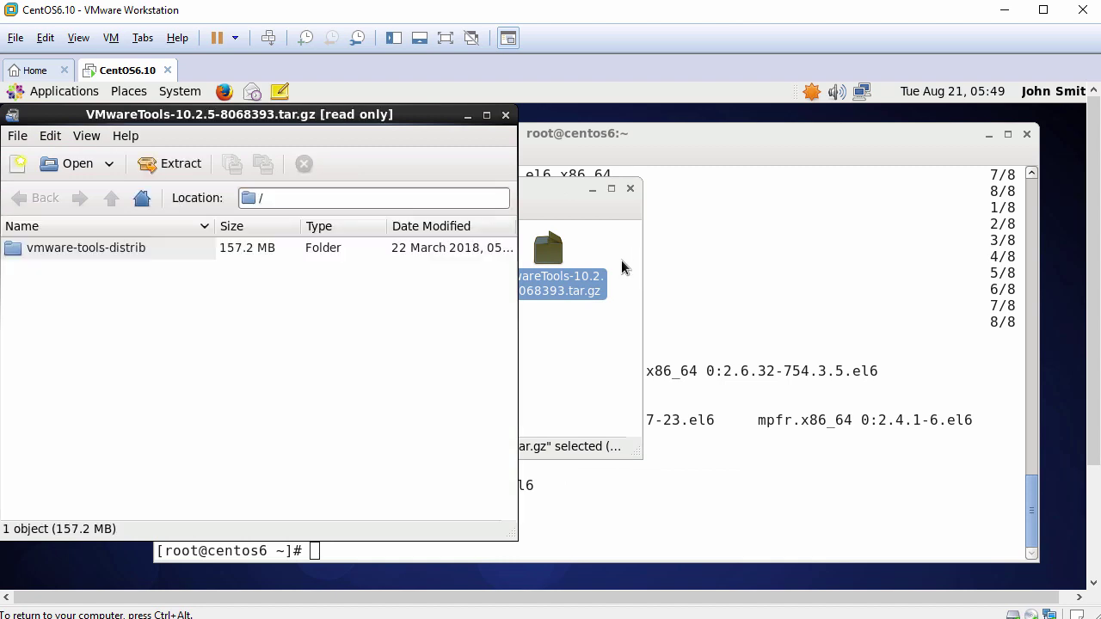
Extract the vmware-tools-distrib folder from the archive into /tmp.
left_click(142, 255)
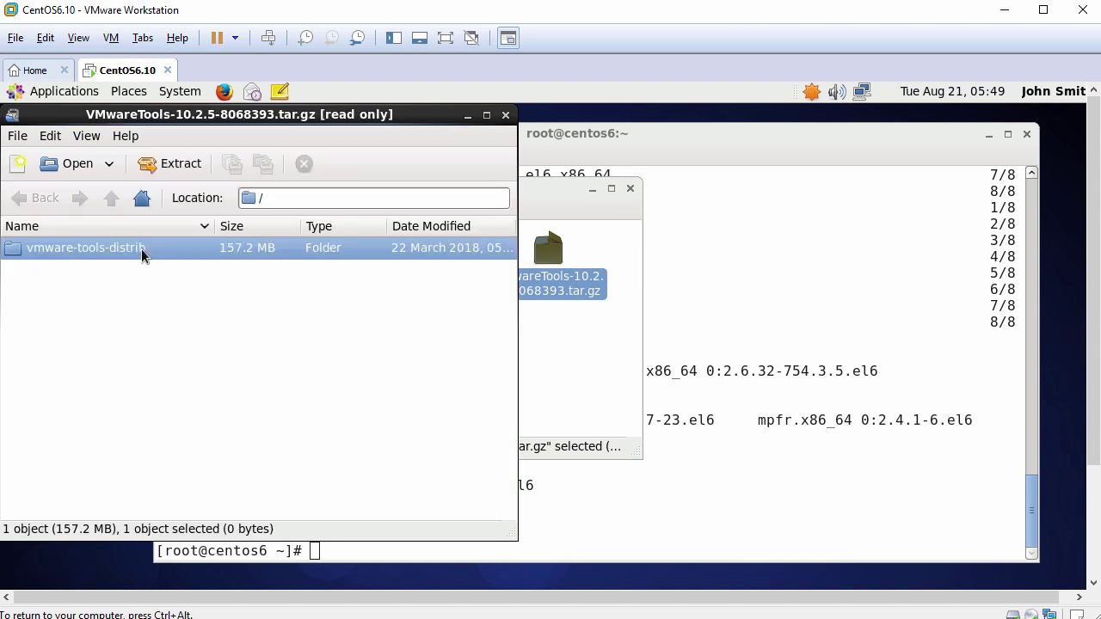
left_click(181, 163)
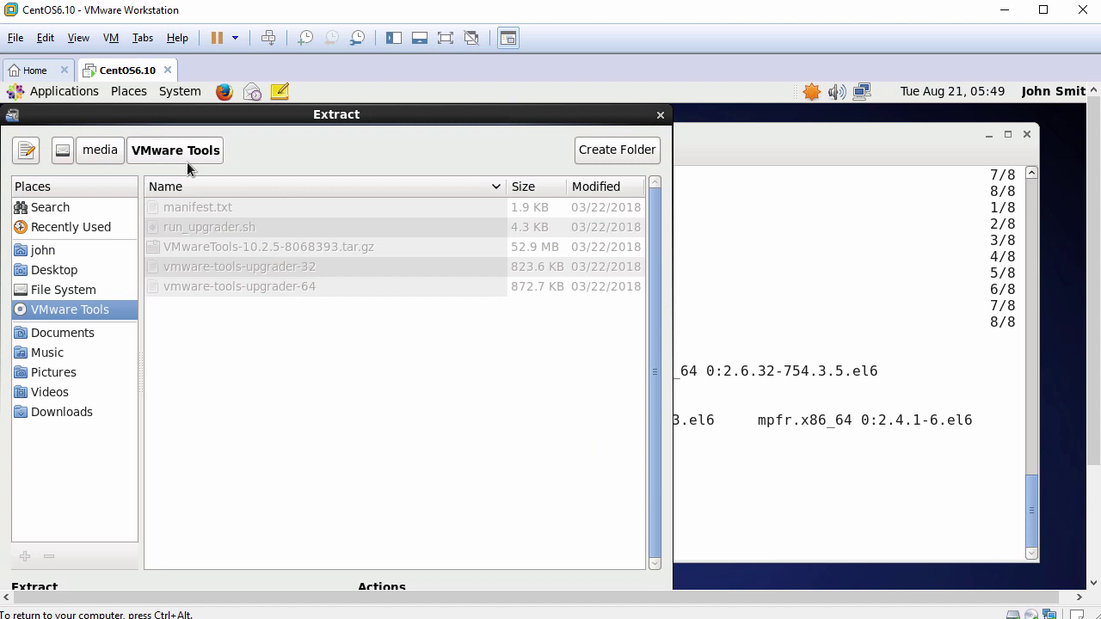
left_click(61, 292)
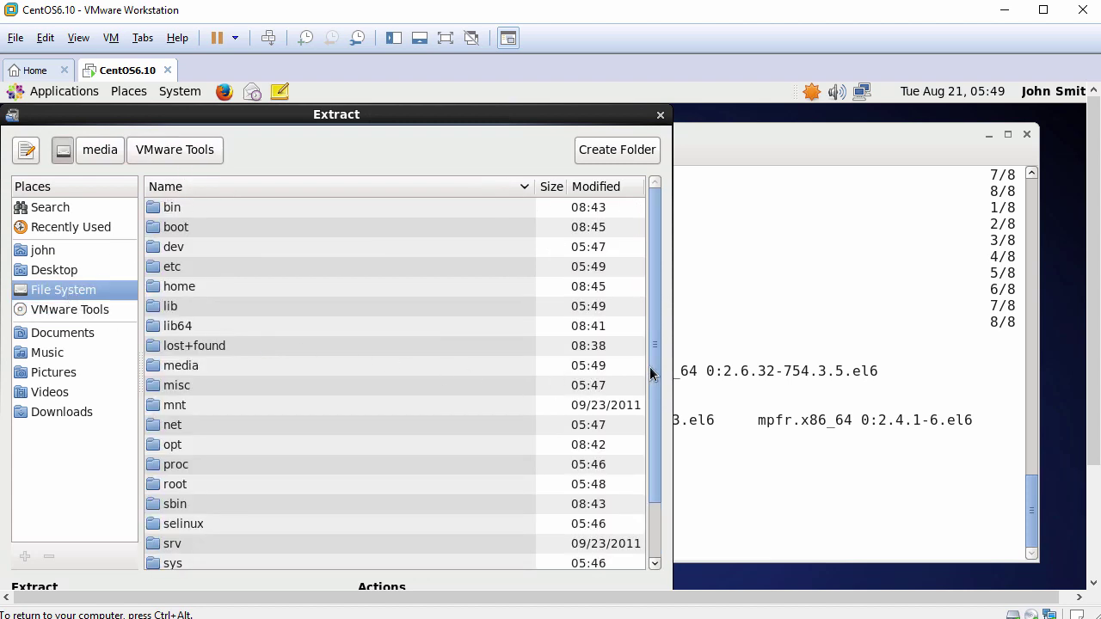
left_click_drag(651, 373, 644, 442)
left_click(198, 520)
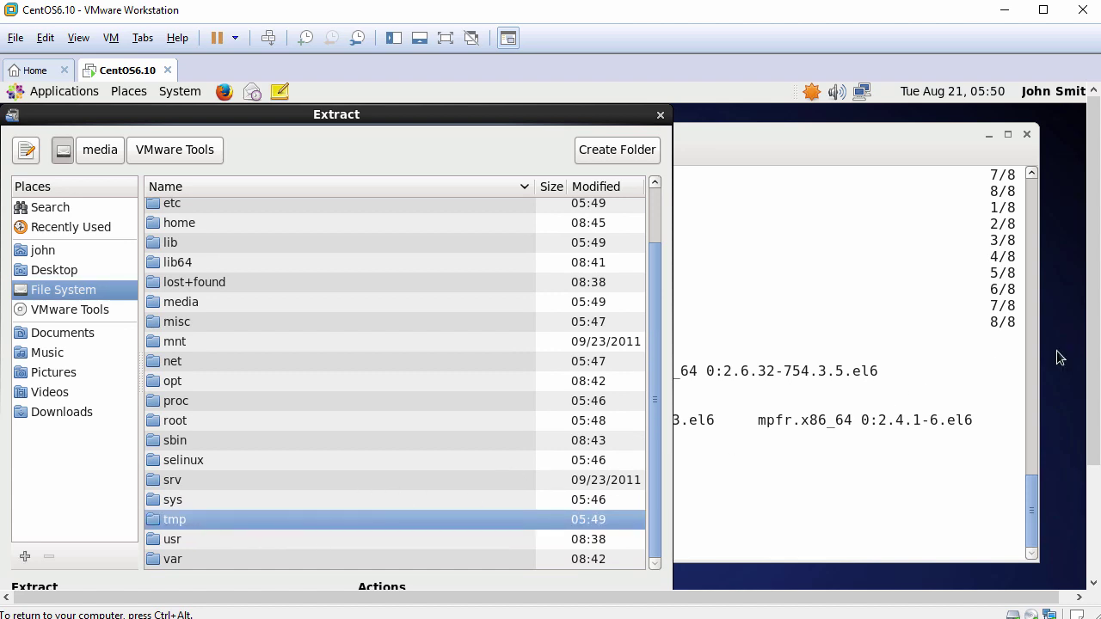
scroll(1097, 462, "down", 3)
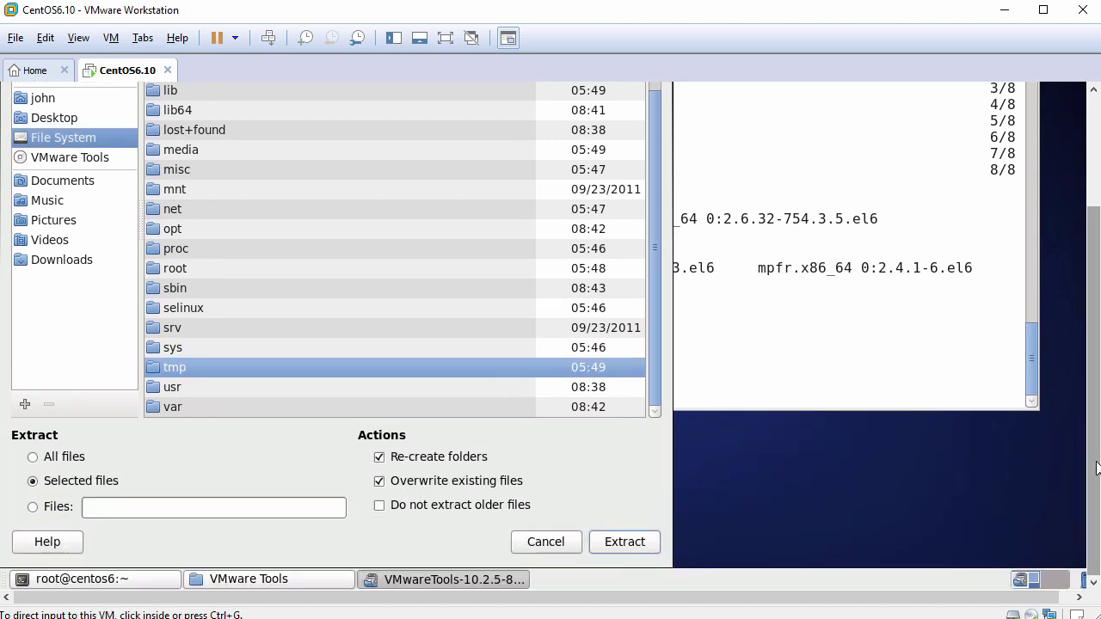
left_click(624, 544)
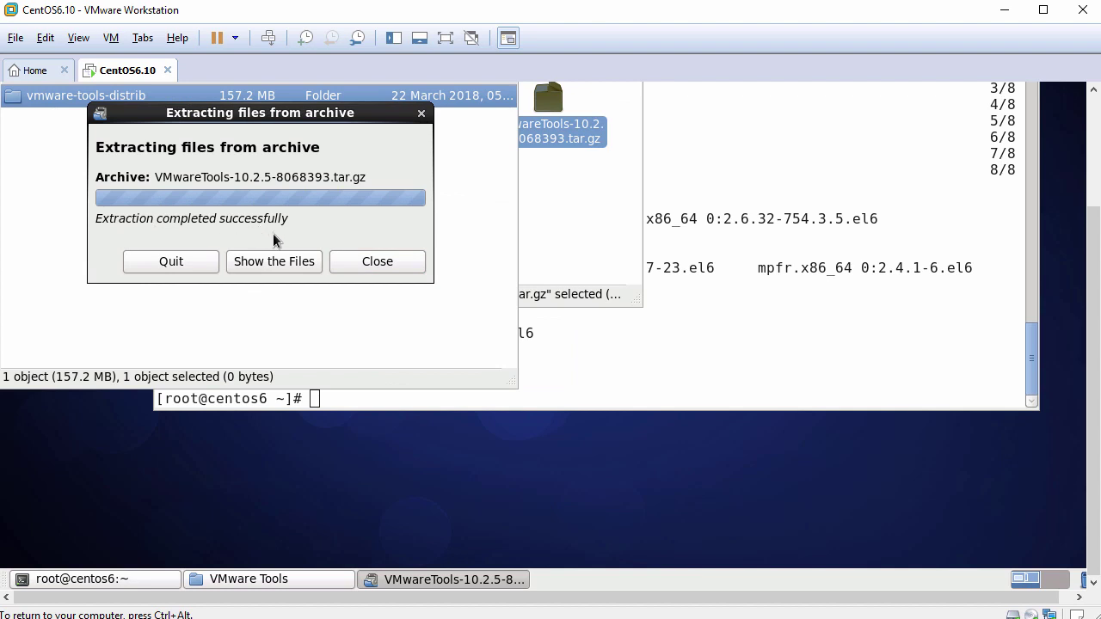
left_click(369, 261)
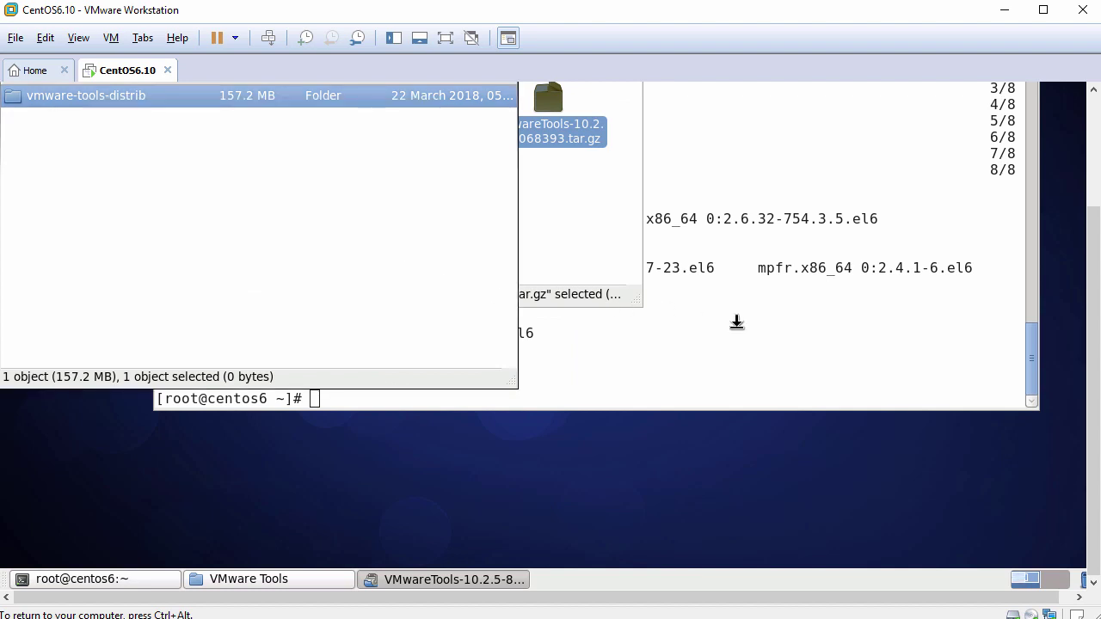
Close the Archive Manager and VMware Tools folder windows.
scroll(1094, 353, "up", 3)
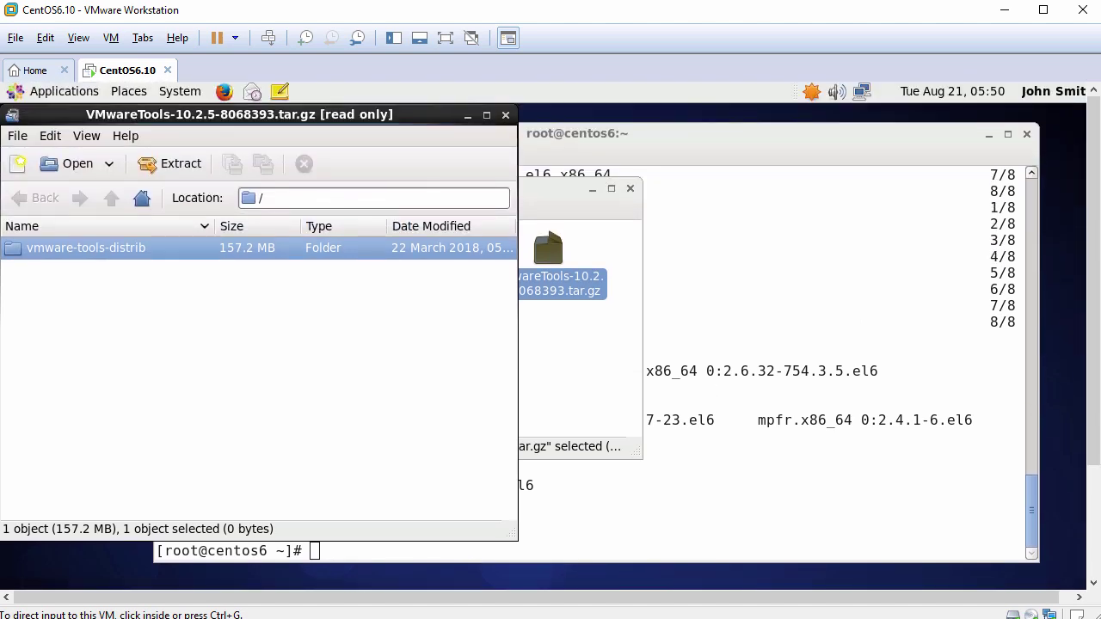
left_click(505, 118)
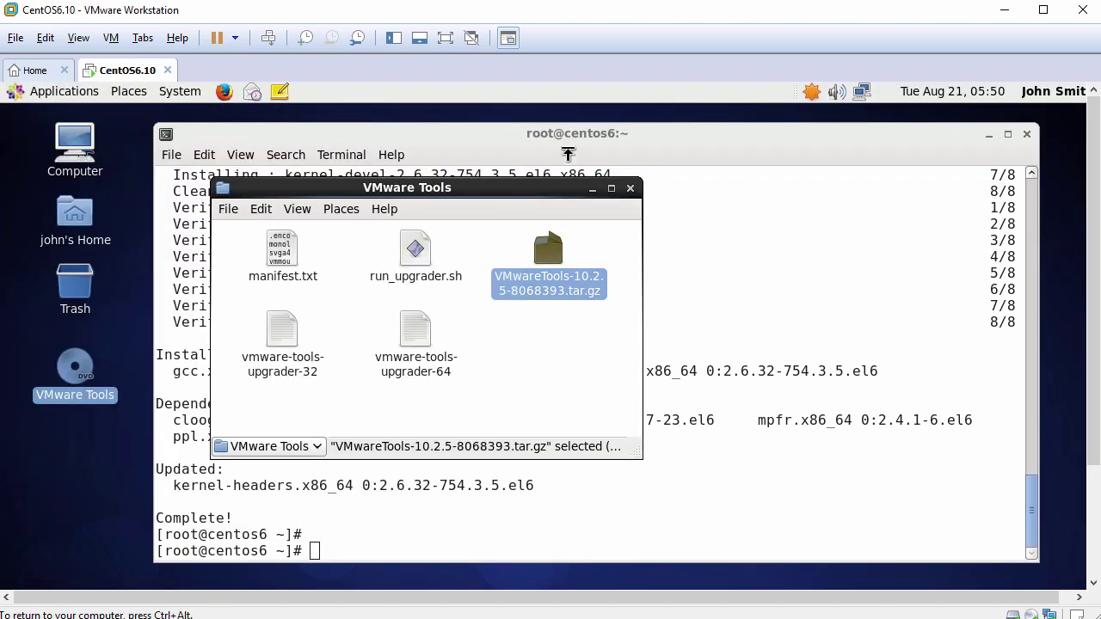
left_click(630, 189)
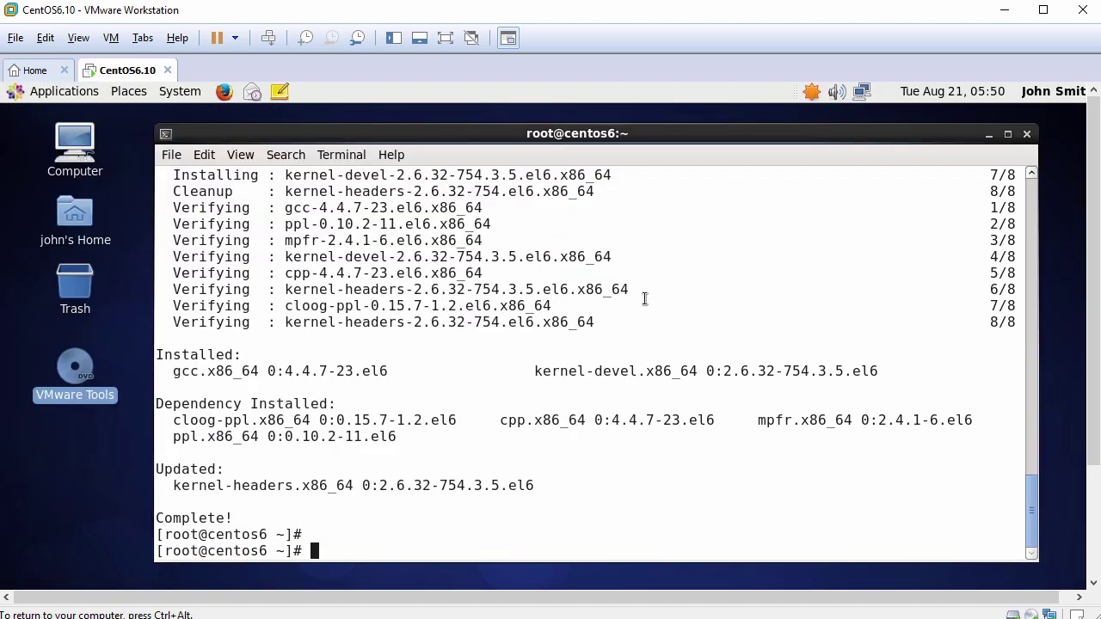
Run /tmp/vmware-tools-distrib/vmware-install.pl -d to install VMware Tools 10.2.5 with default answers.
key("Return")
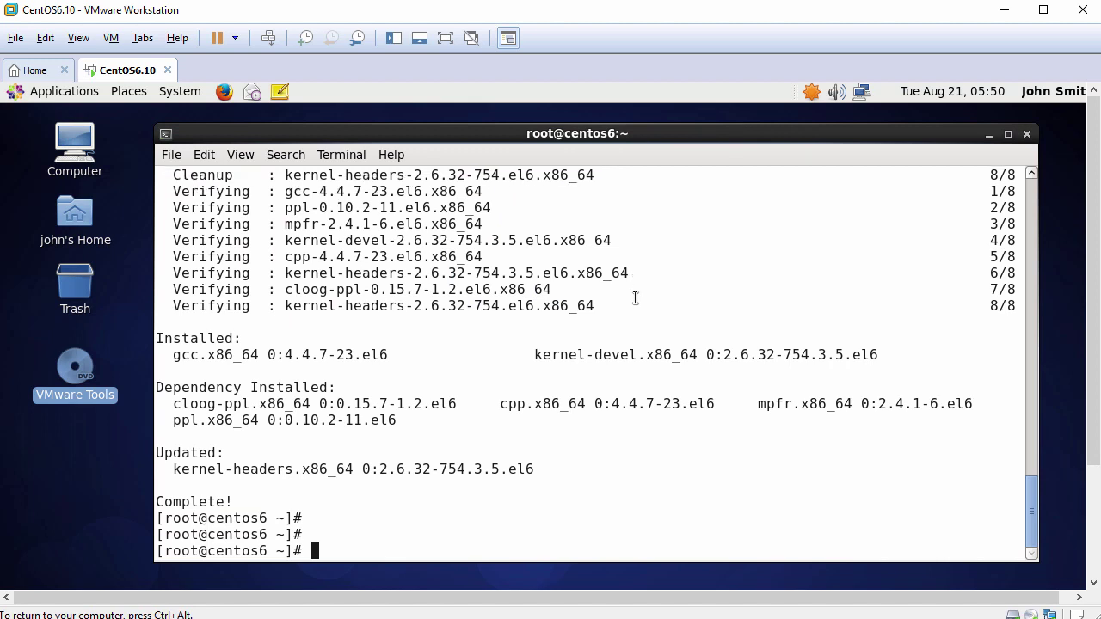
type("/tmp/vm")
key("Tab")
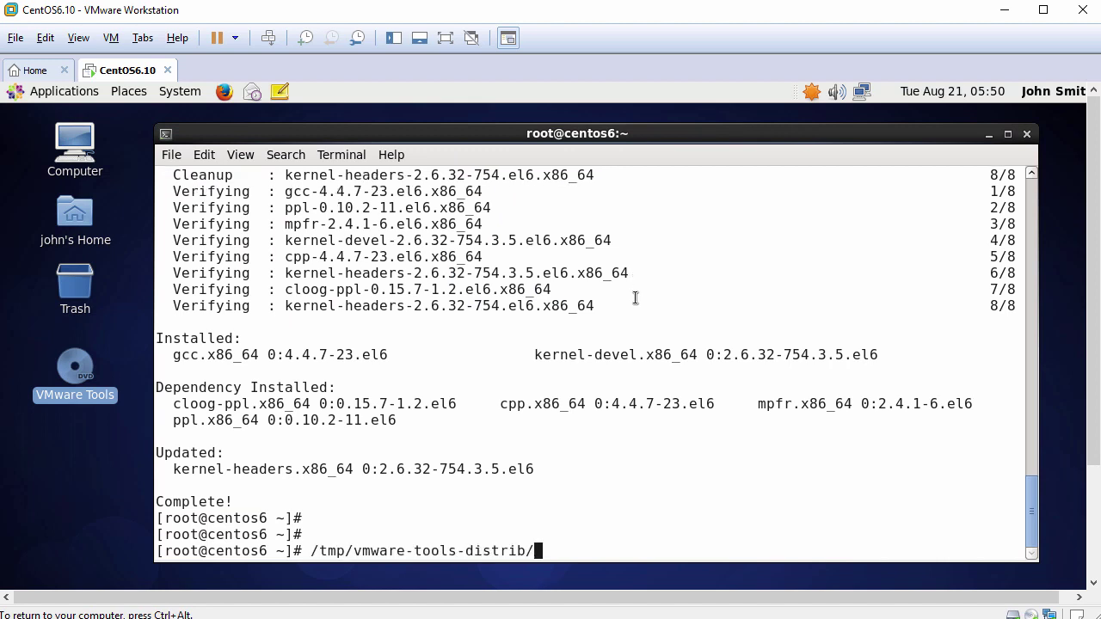
type("vm")
key("Tab")
type("-d")
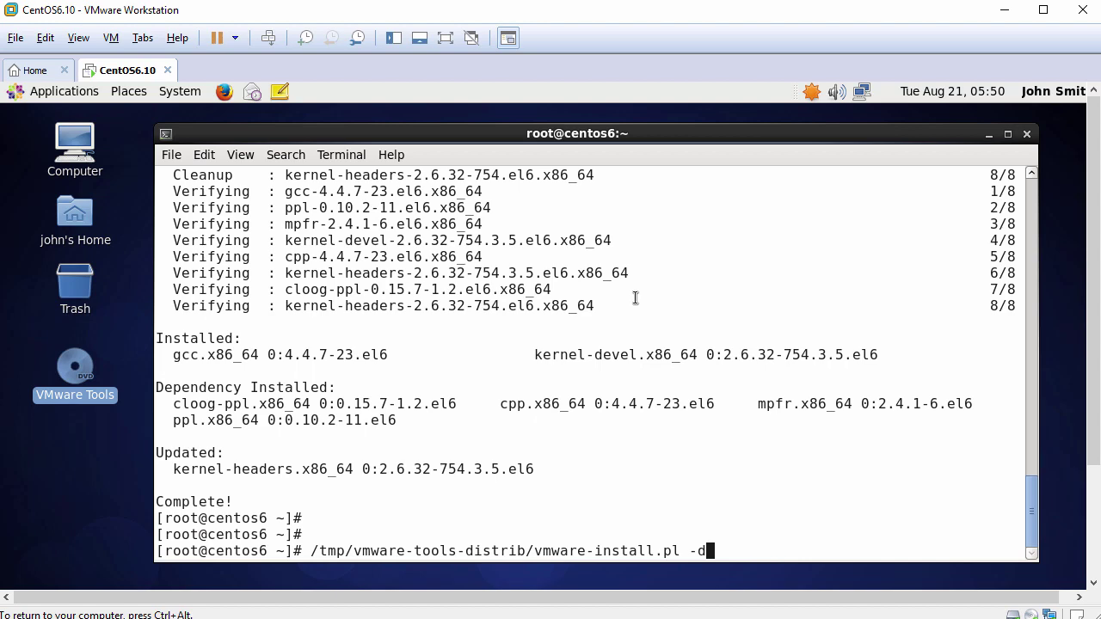
key("Return")
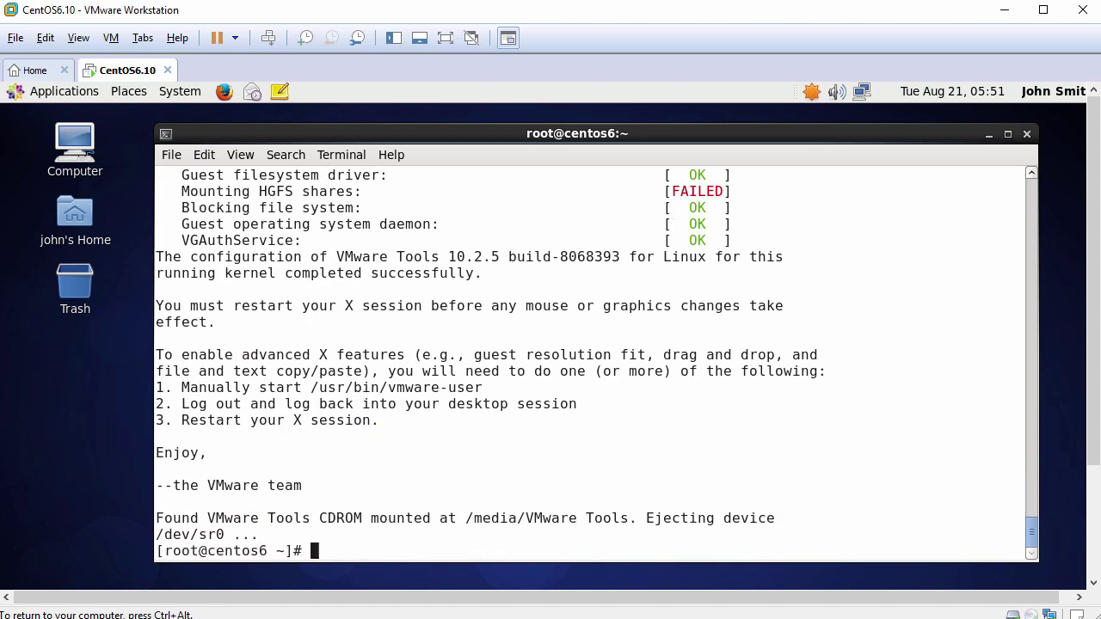
key("Return")
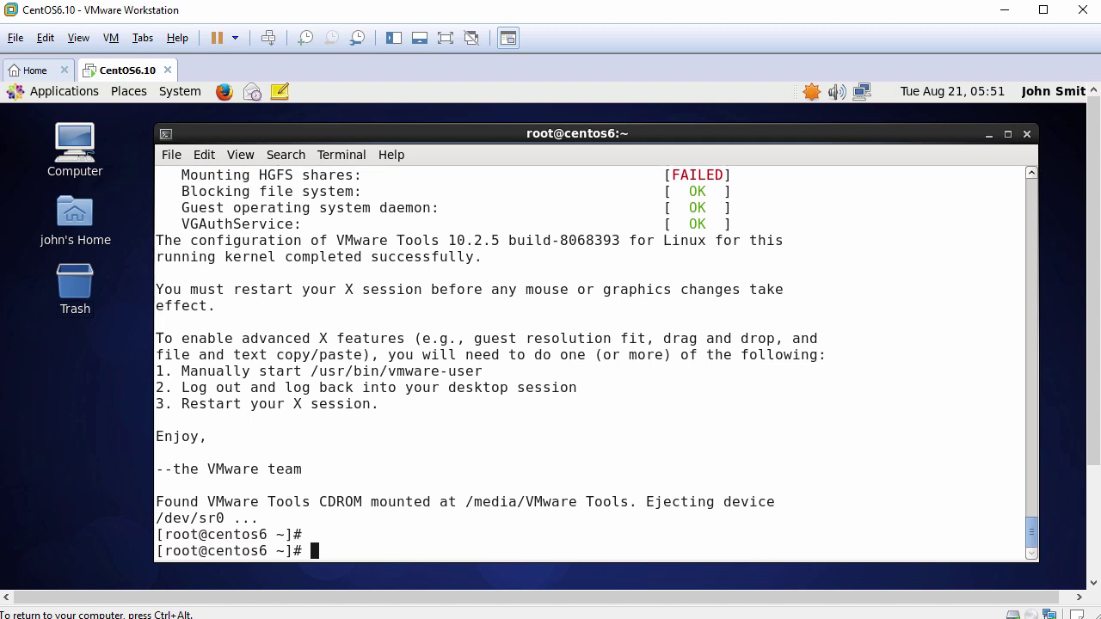
Close the terminal, restart CentOS via System > Shut Down > Restart, and log back in as the new user.
left_click(1027, 135)
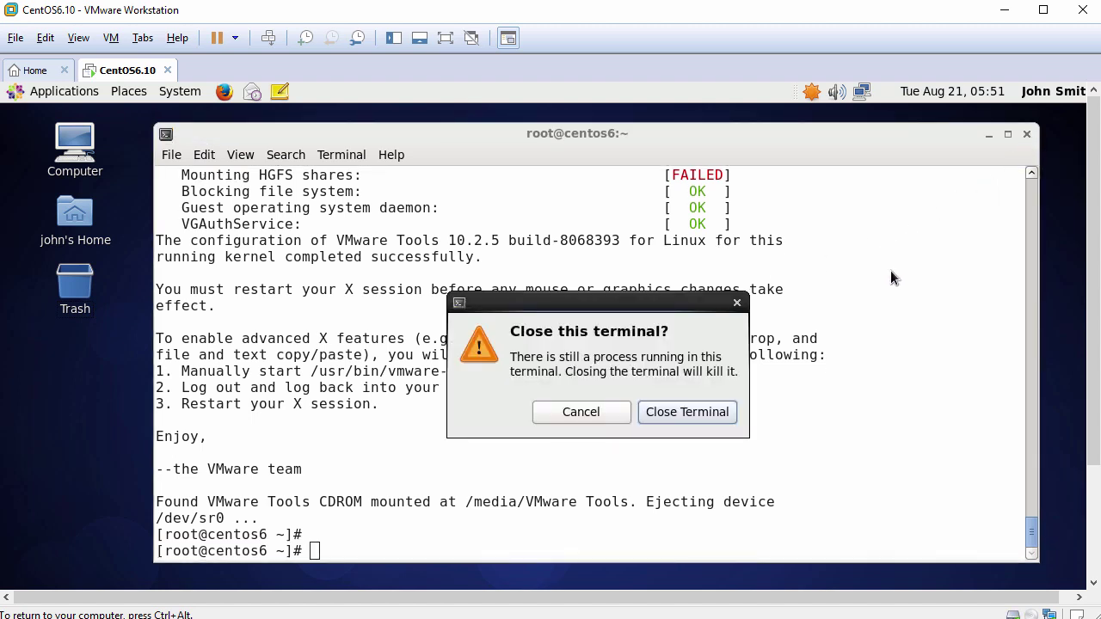
left_click(697, 415)
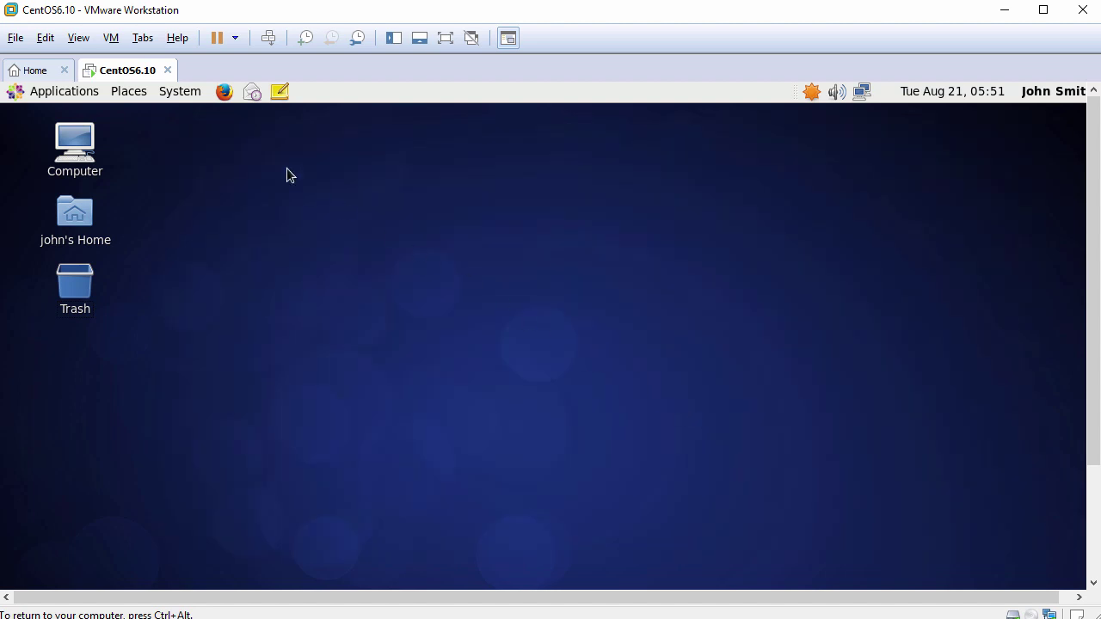
left_click(179, 91)
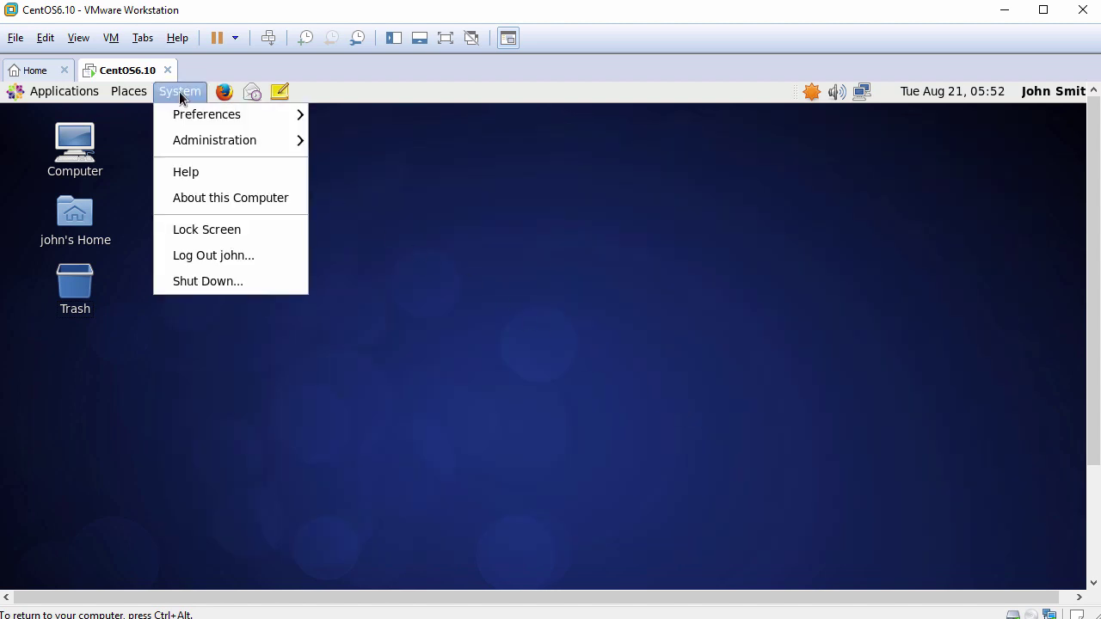
left_click(208, 280)
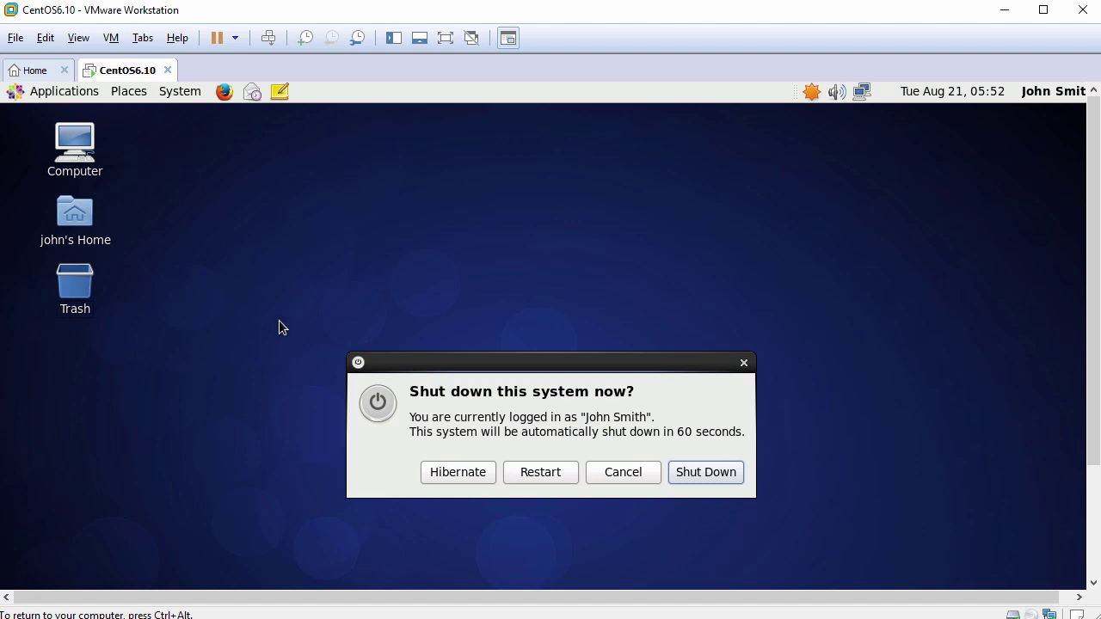
left_click(538, 472)
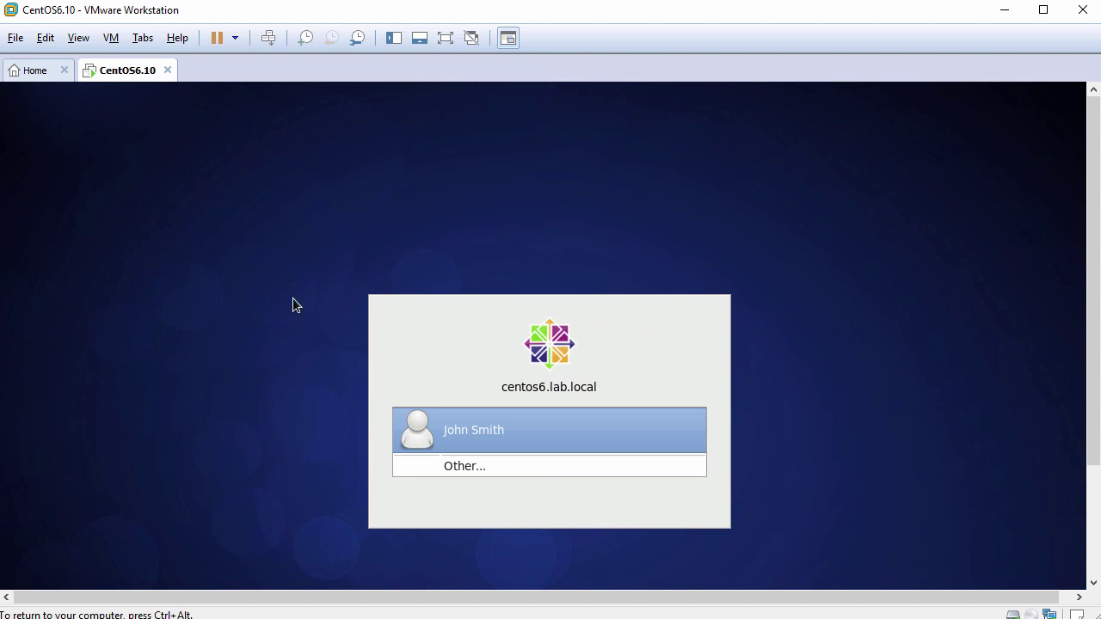
left_click(544, 440)
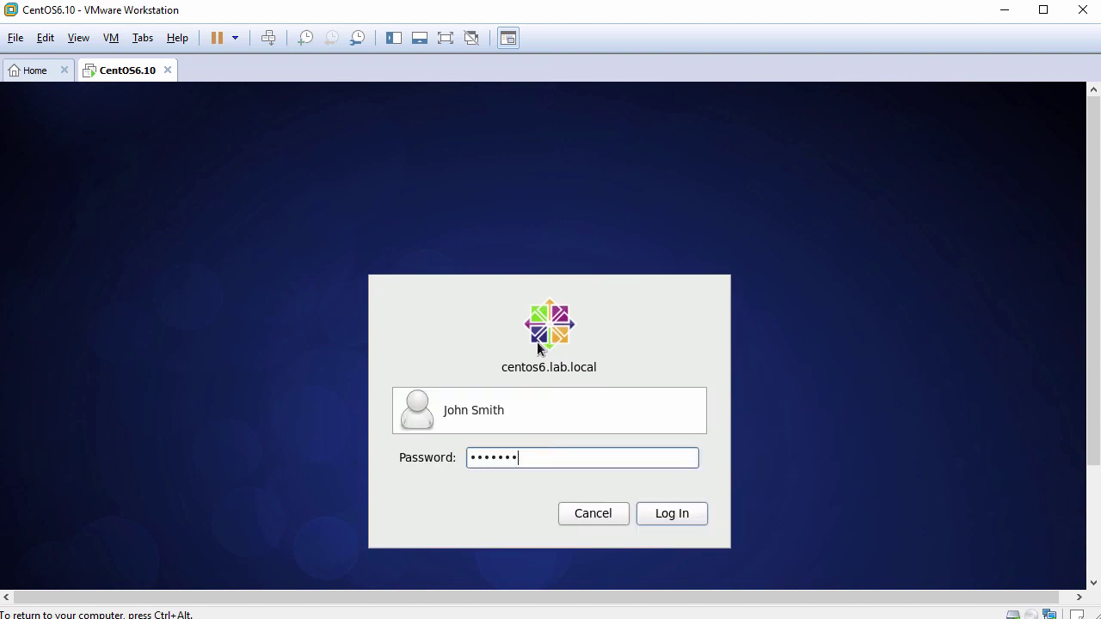
key("Return")
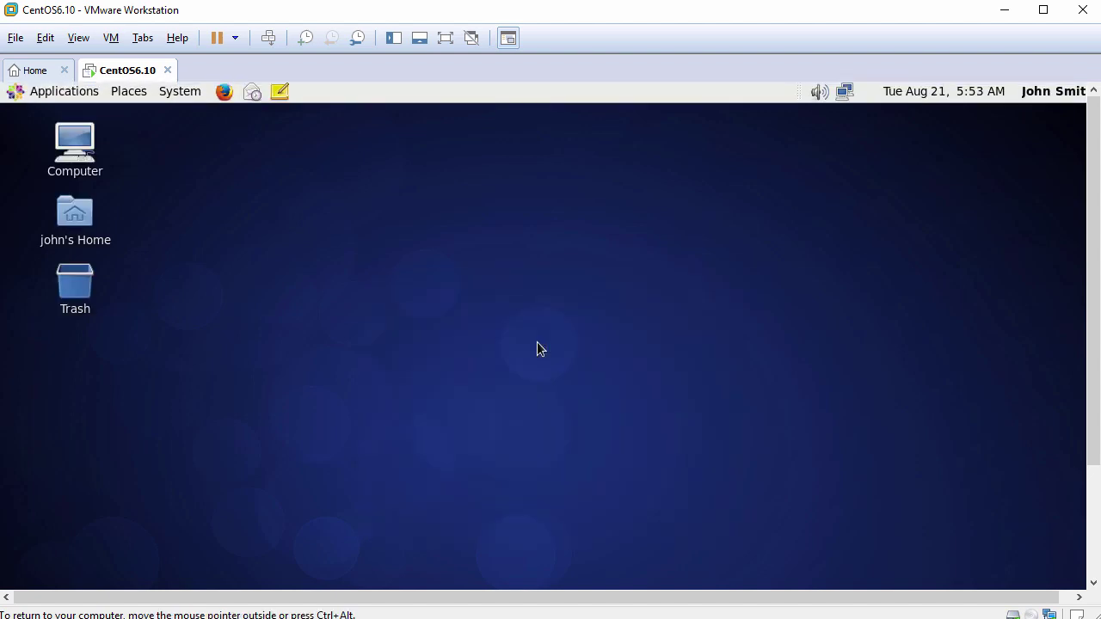
Apply View > Fit Guest Now so the CentOS desktop fills the VM window.
left_click(78, 38)
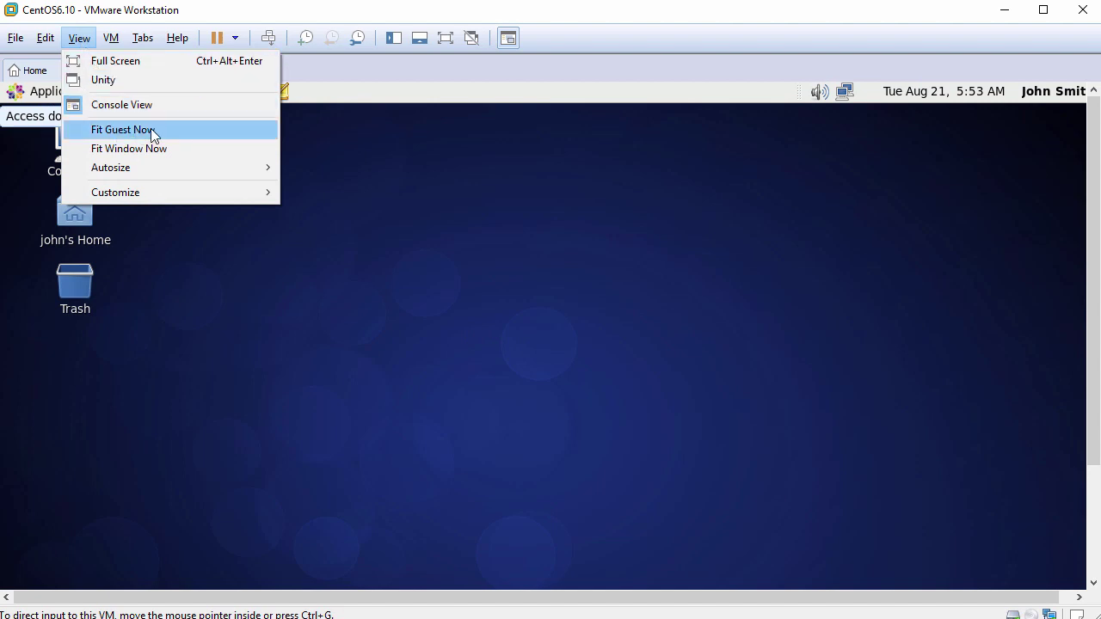
left_click(151, 129)
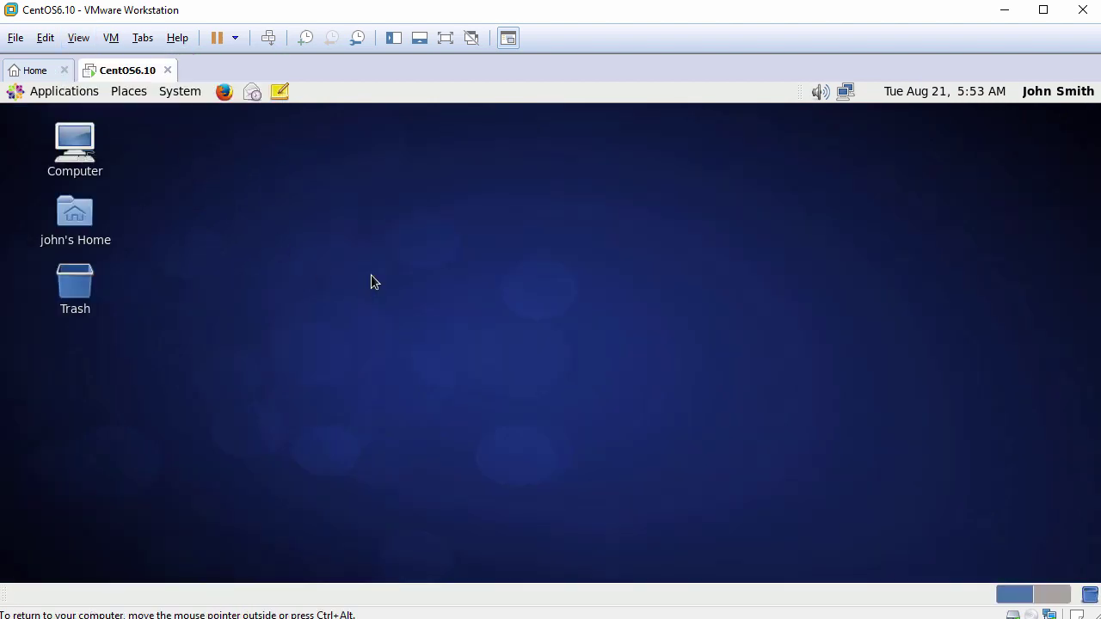
Paste FileFromHost.txt from the host into john's home folder.
double_click(82, 219)
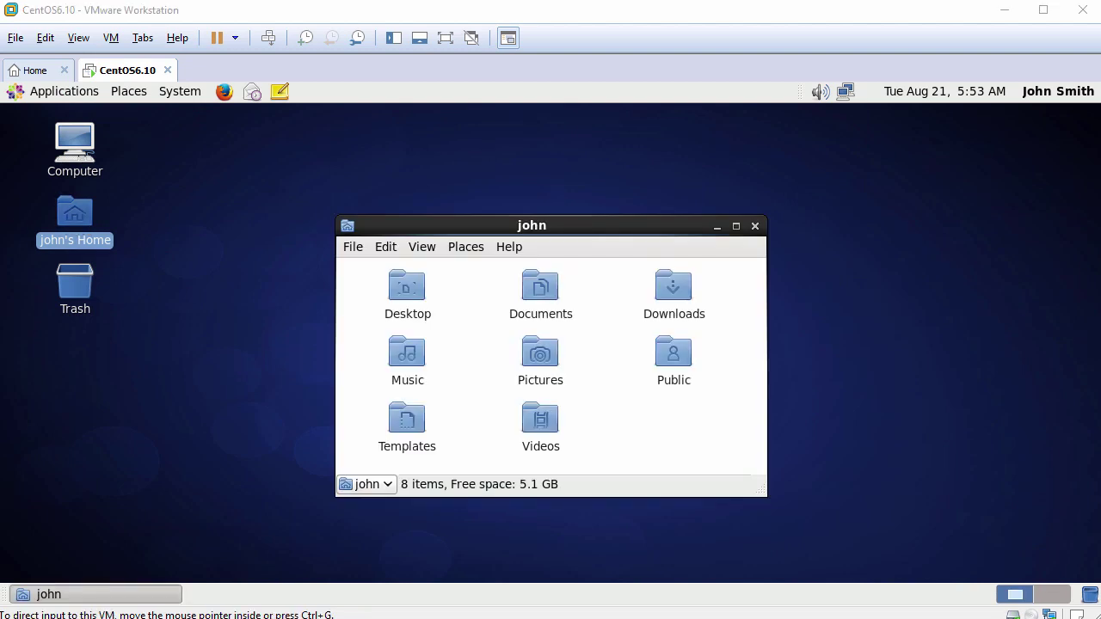
right_click(612, 410)
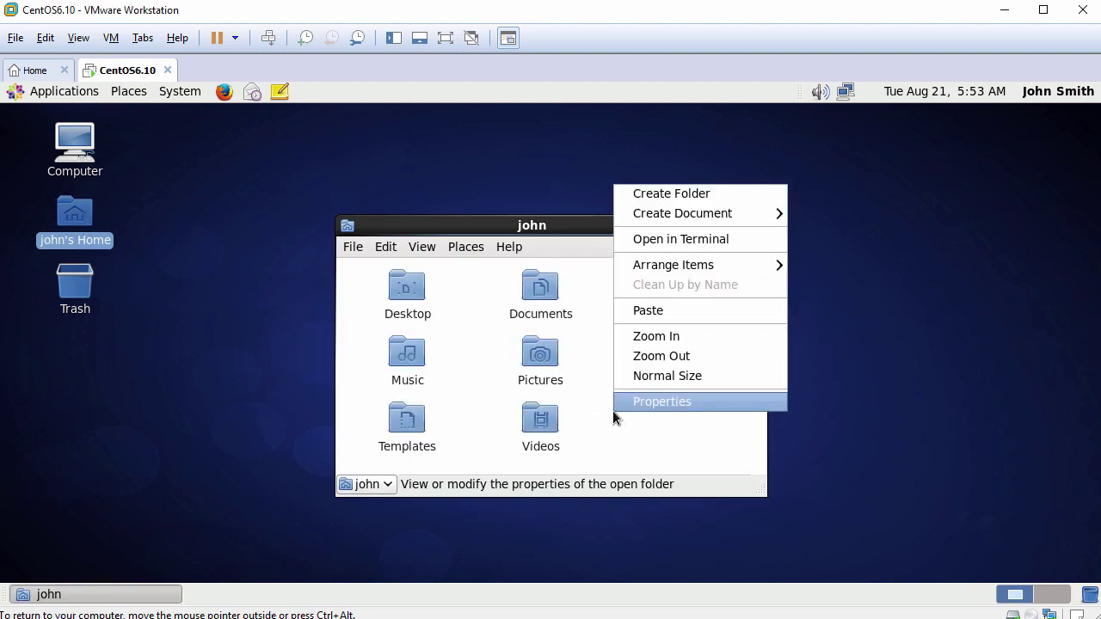
left_click(662, 310)
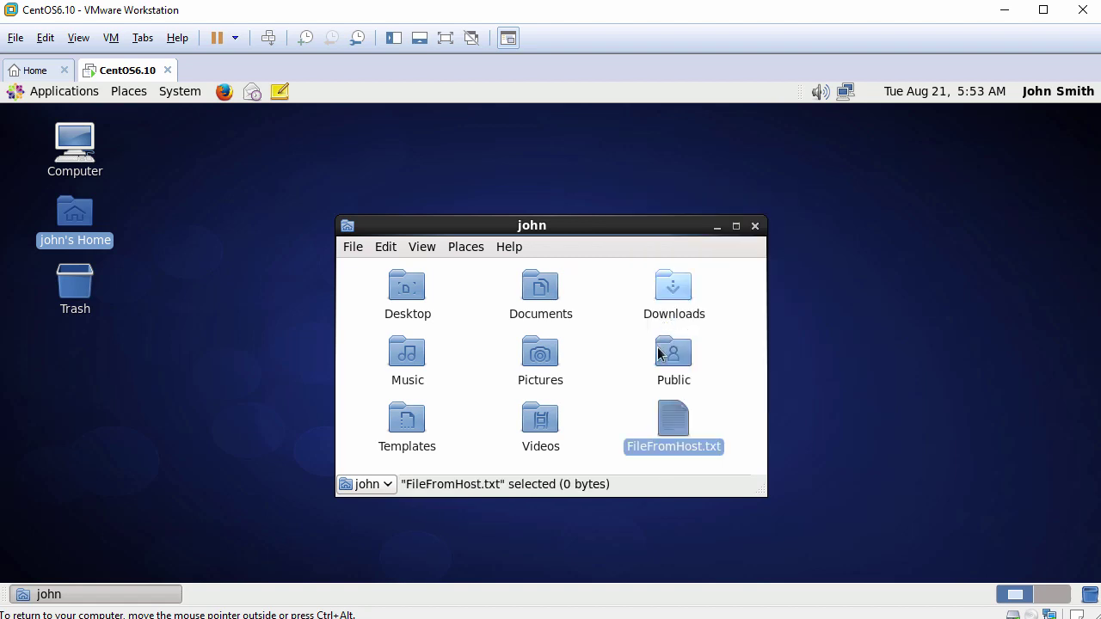
left_click(626, 422)
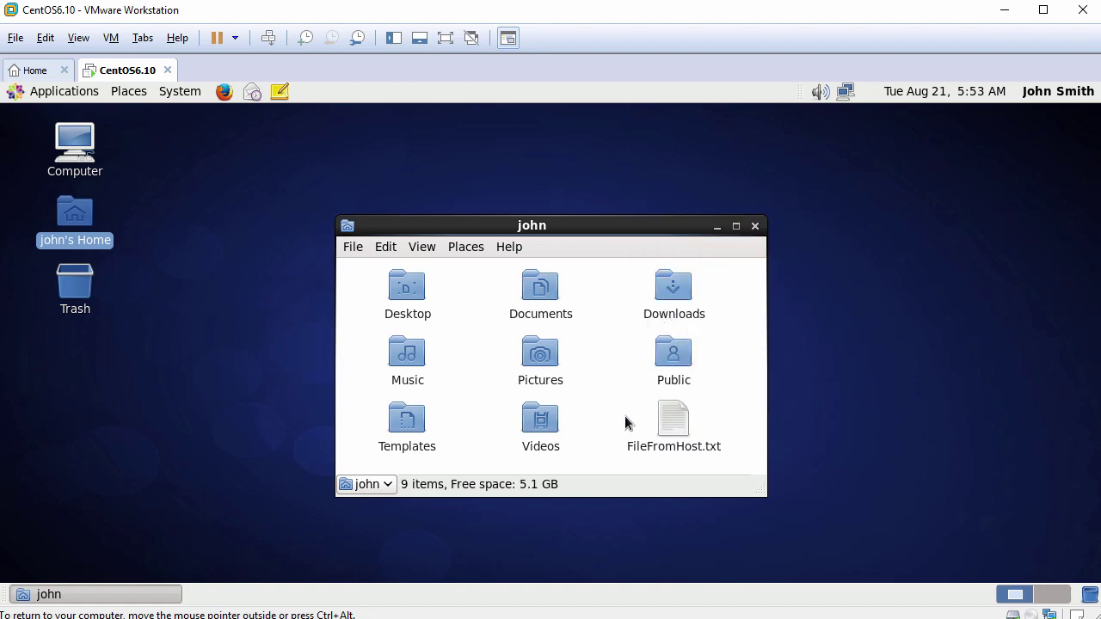
Paste host clipboard text into FileFromHost.txt in gedit, discard it, and close the folder.
double_click(681, 425)
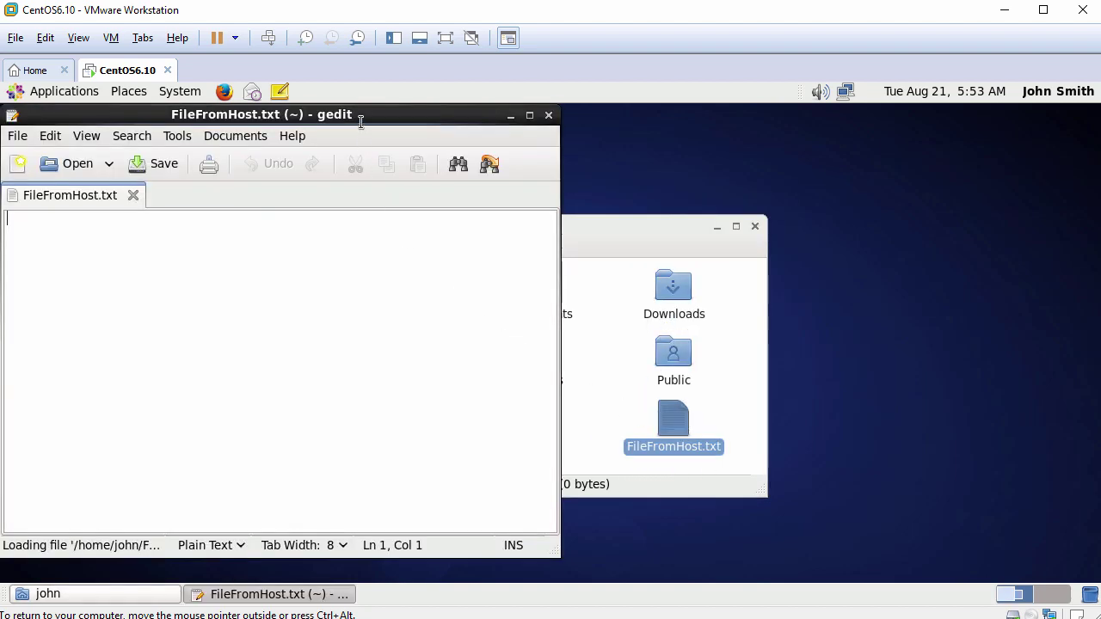
left_click_drag(362, 120, 454, 133)
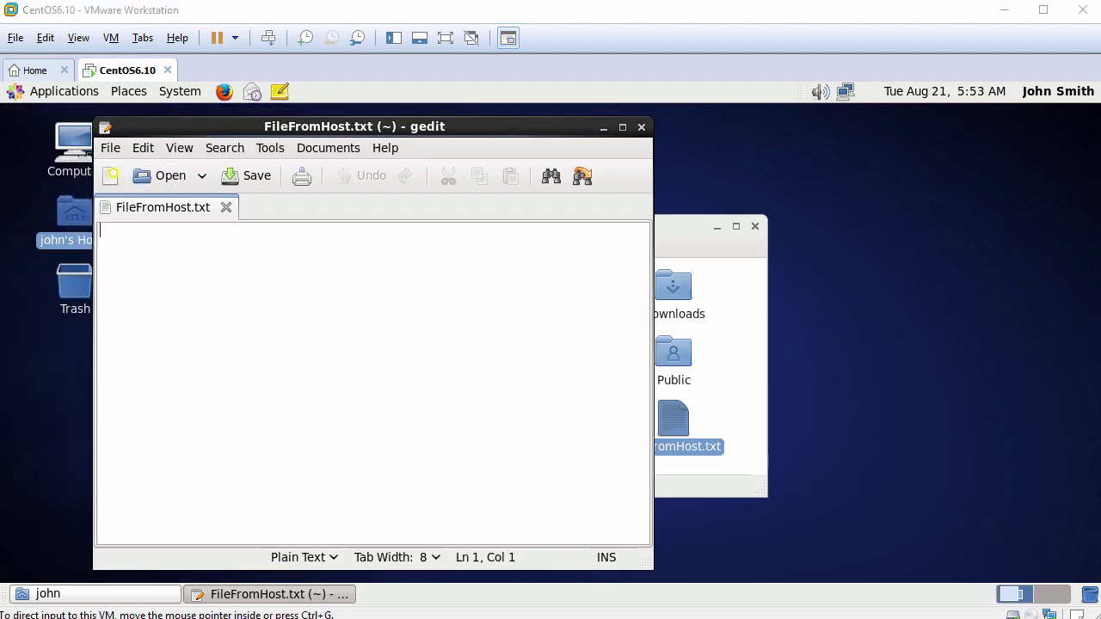
right_click(323, 282)
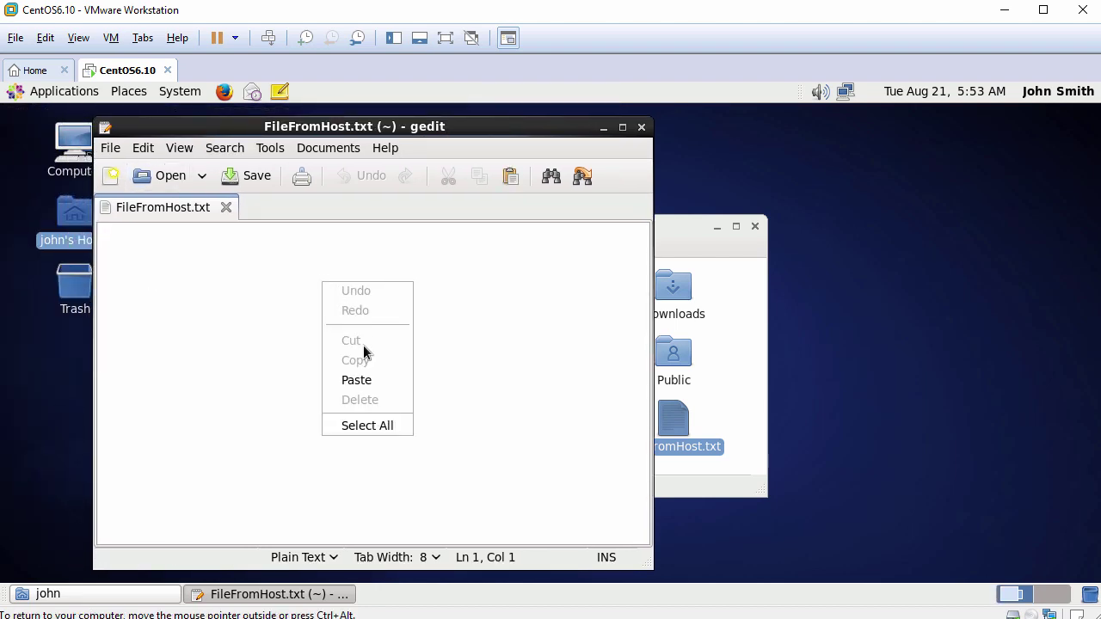
left_click(371, 382)
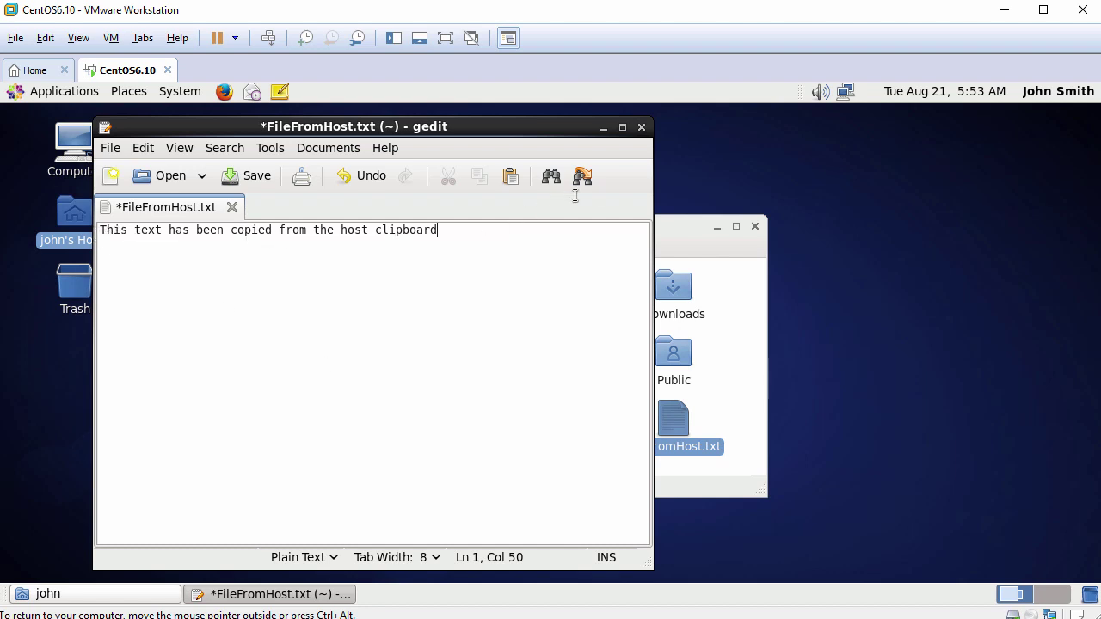
left_click(641, 127)
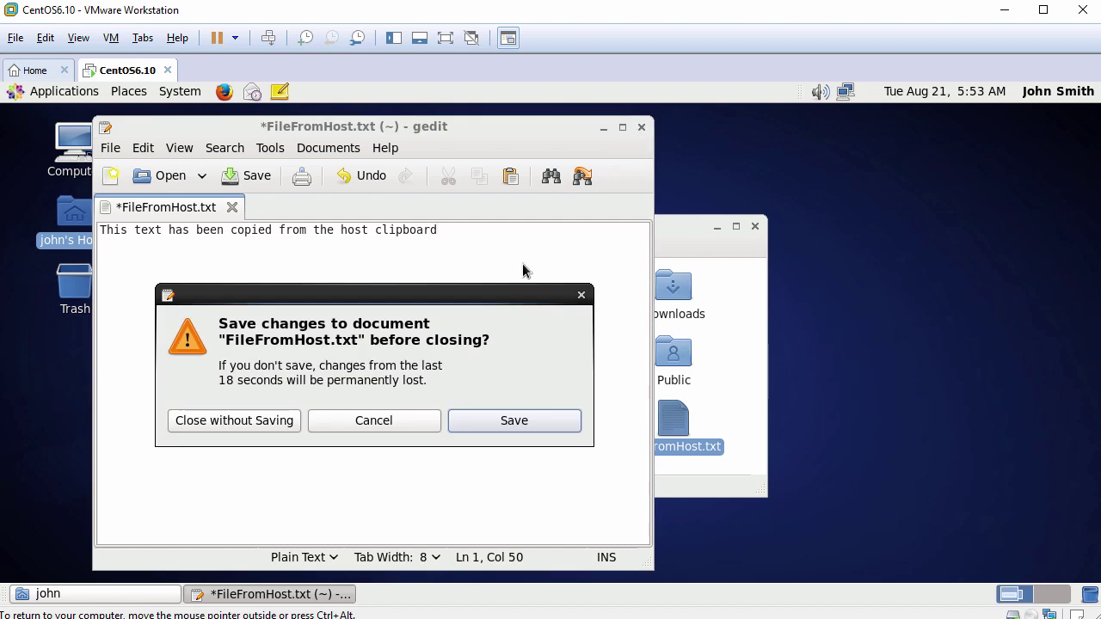
left_click(275, 421)
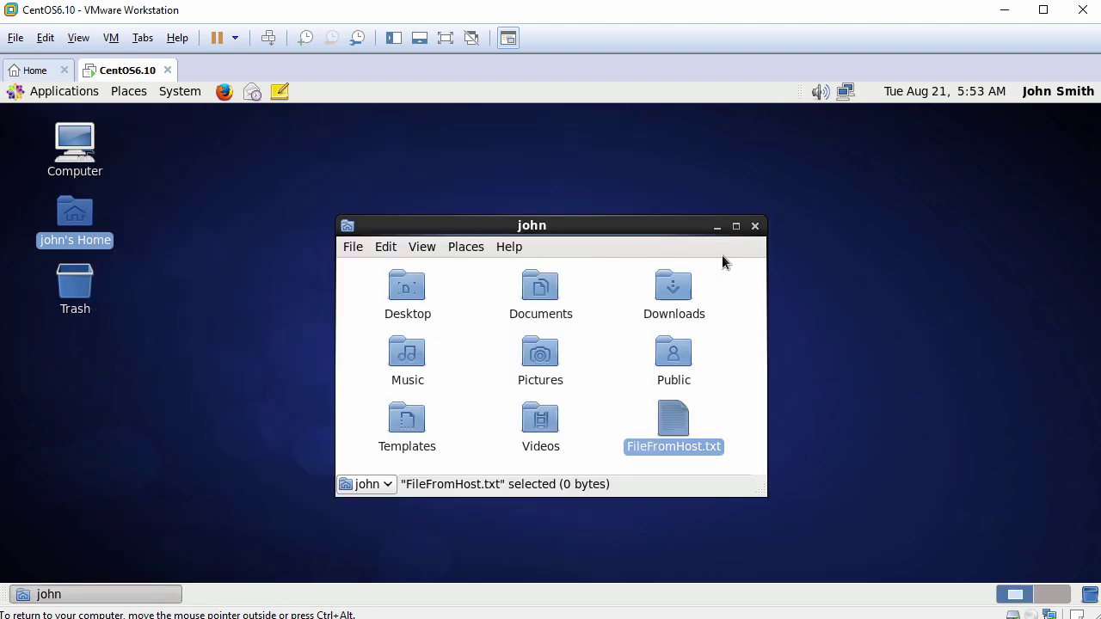
left_click(757, 227)
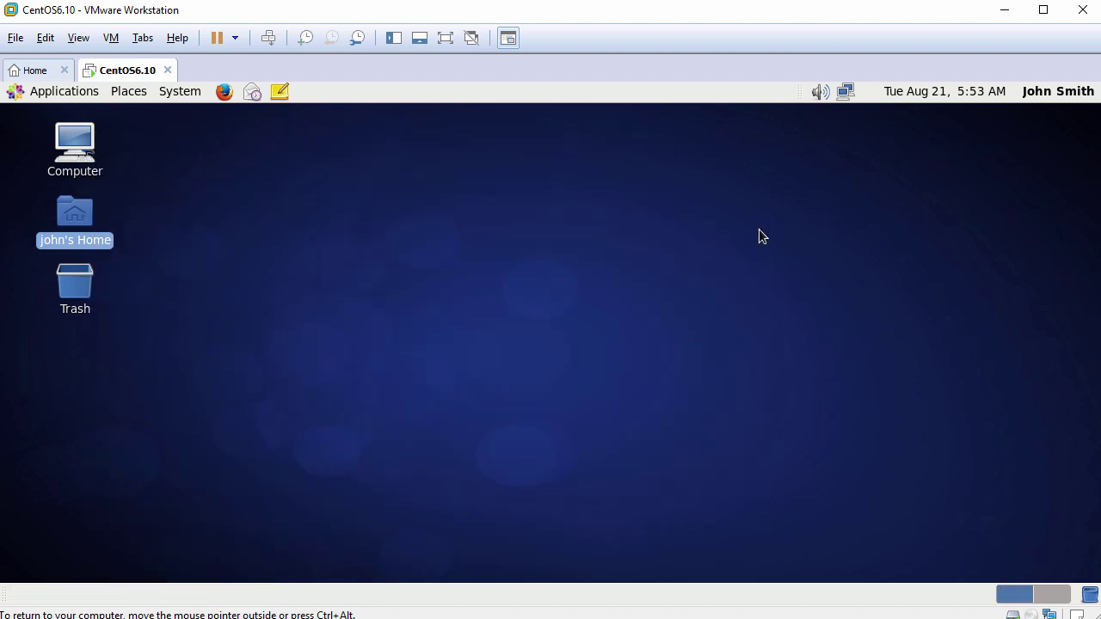
Open a terminal from the desktop and change to the home directory with cd.
right_click(310, 161)
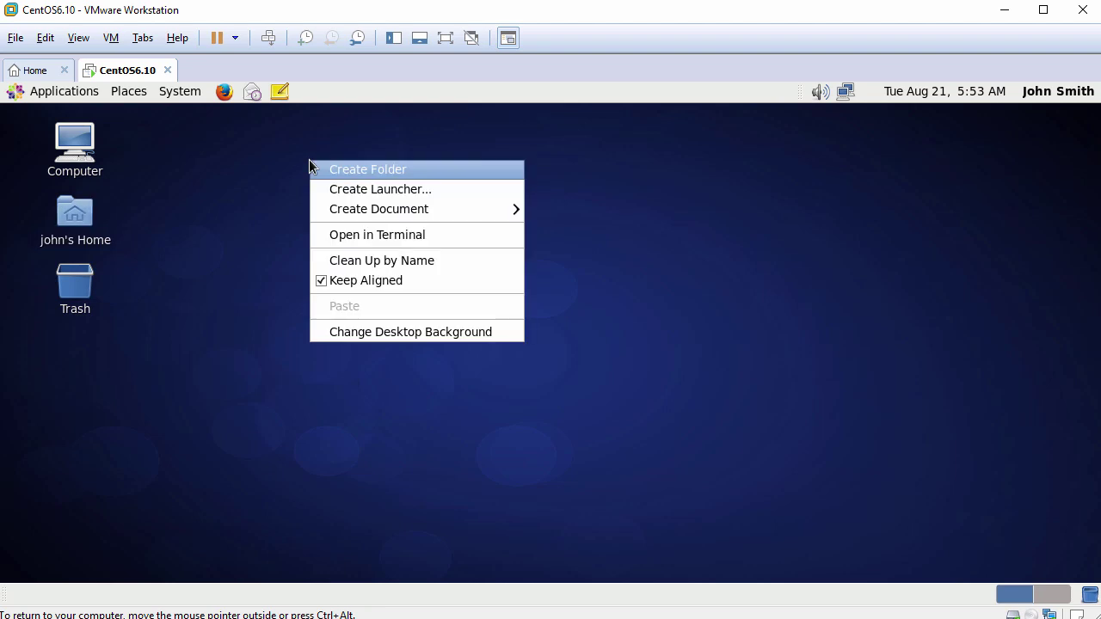
left_click(383, 237)
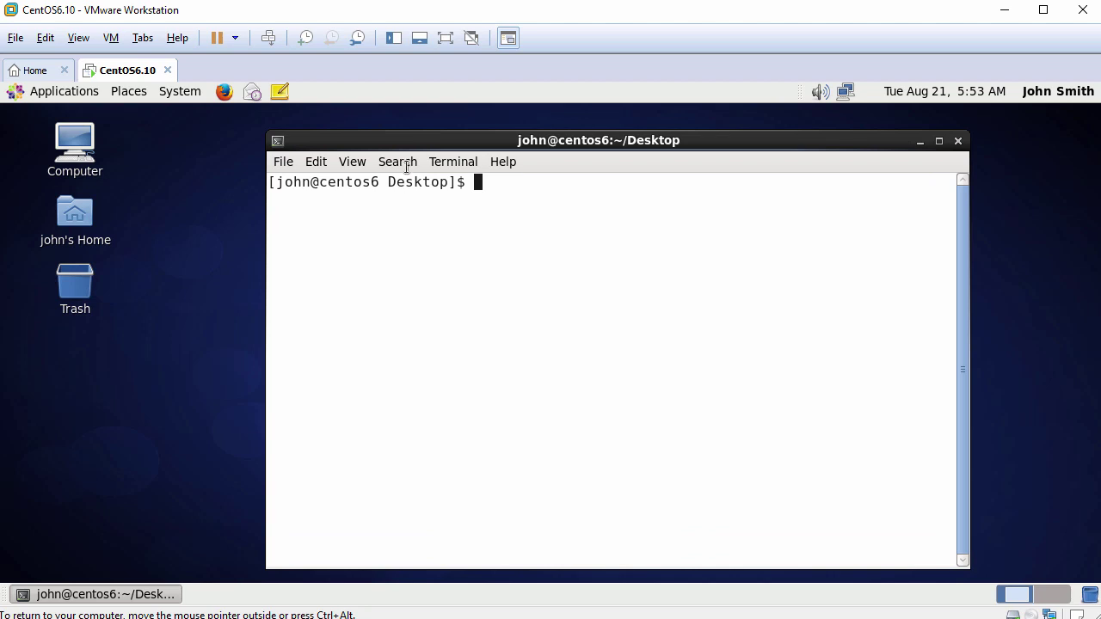
left_click_drag(401, 138, 324, 128)
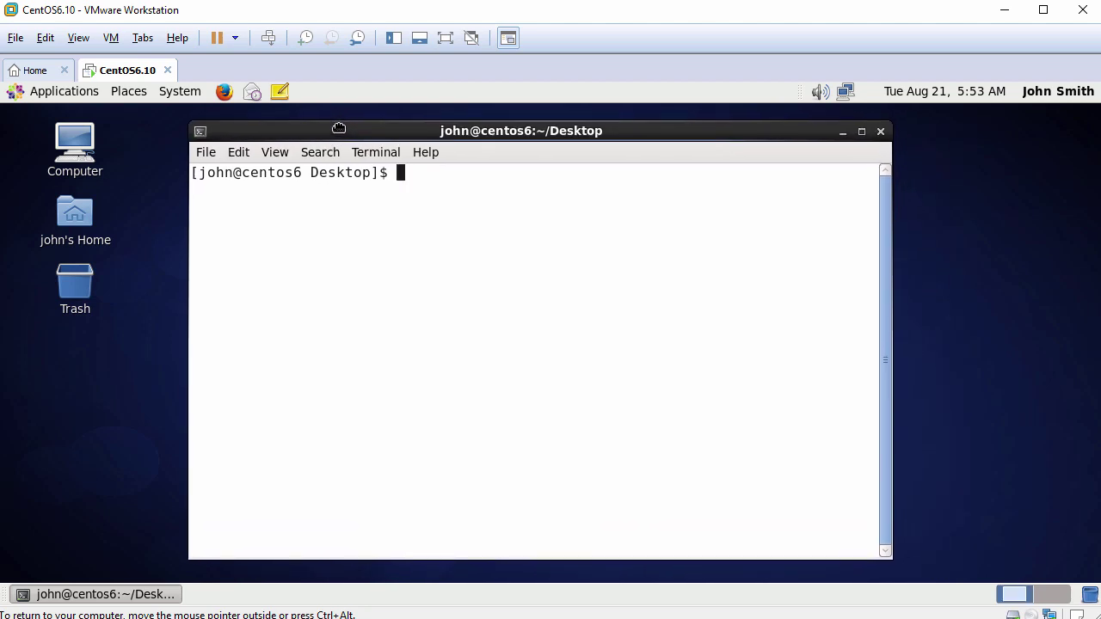
key("Return")
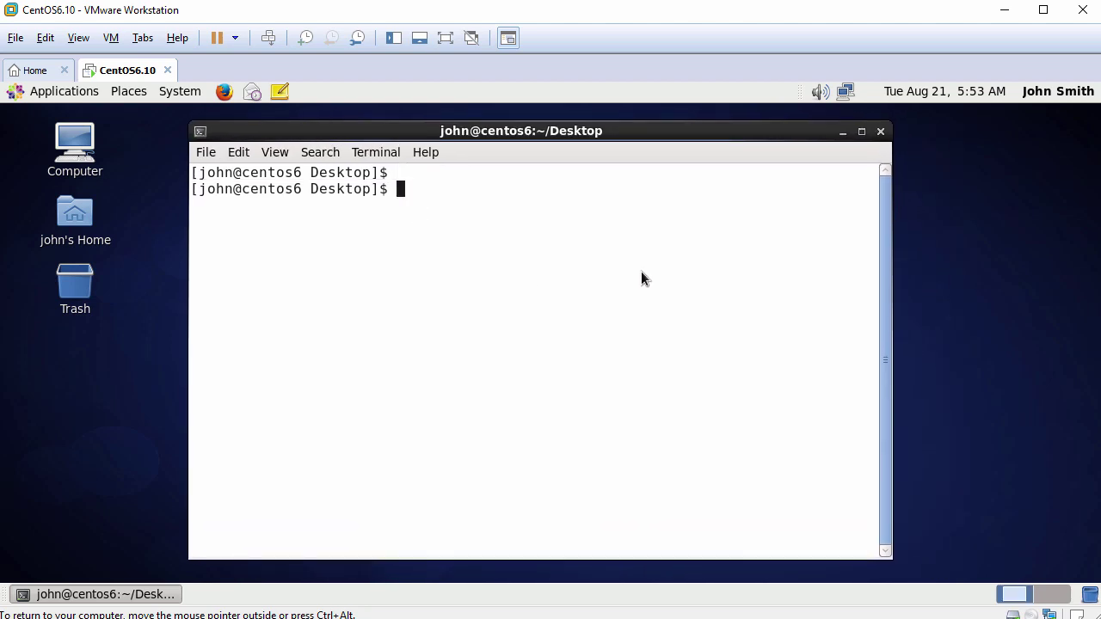
type("cd")
key("Return")
key("Return")
Print /etc/centos-release and run /etc/init.d/vmware-tools status to confirm vmtoolsd is running.
type("cat ")
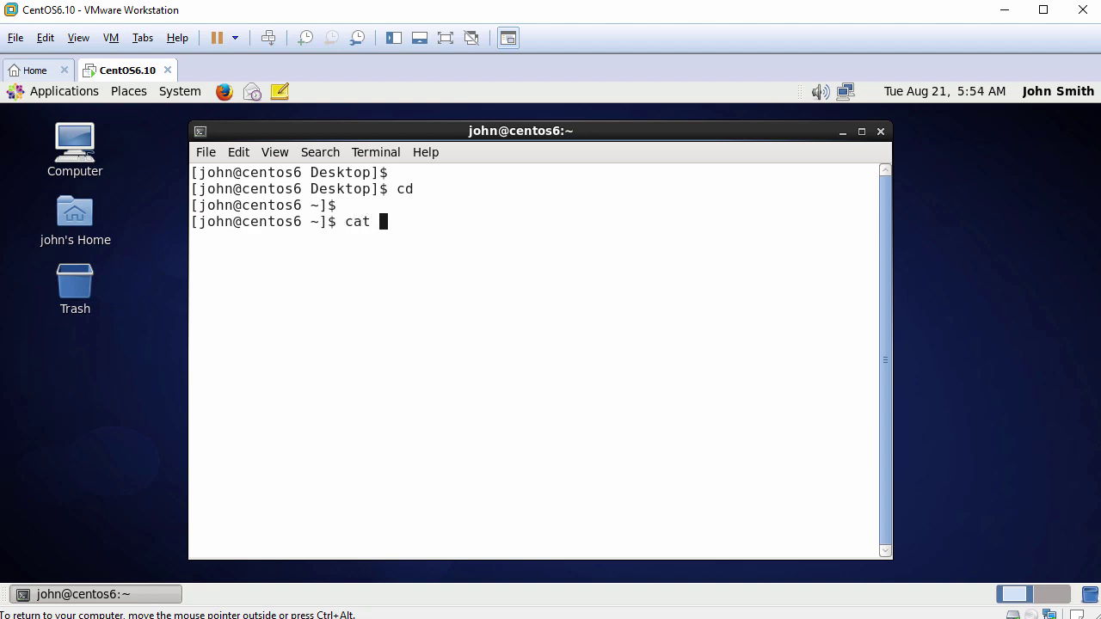
type("/etc/cen")
key("Tab")
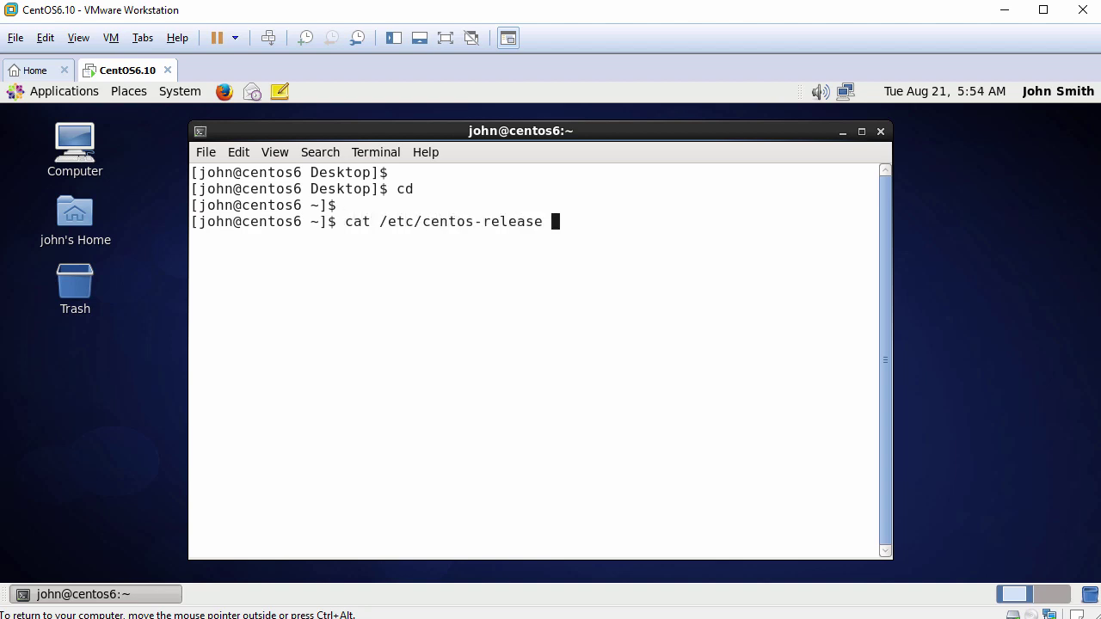
key("Return")
key("Return")
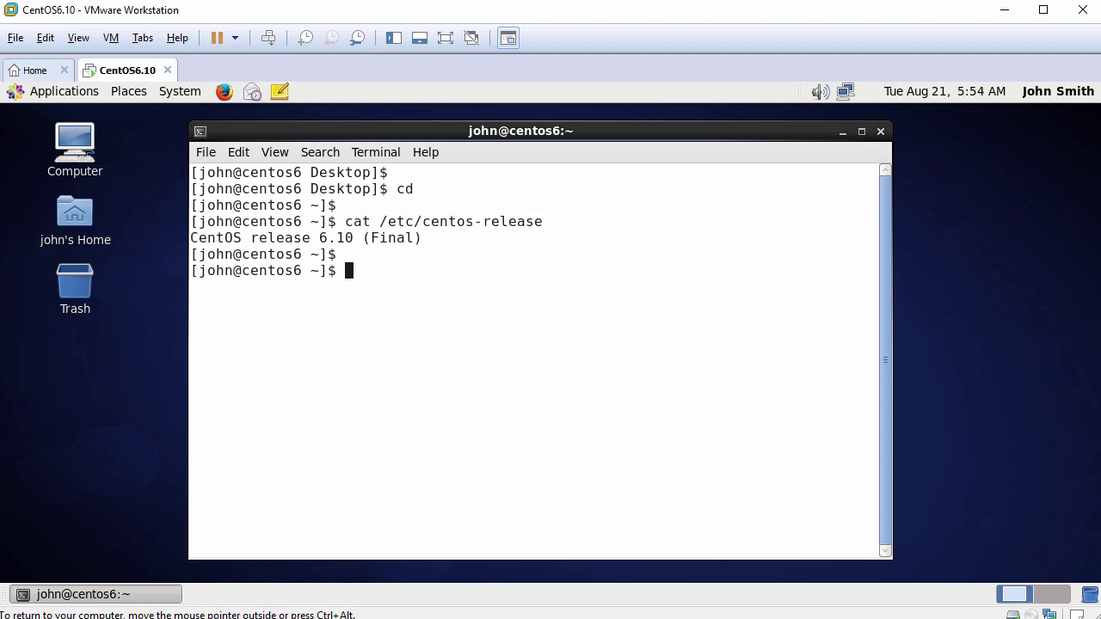
type("/etc/init.d/v")
key("Tab")
type("status")
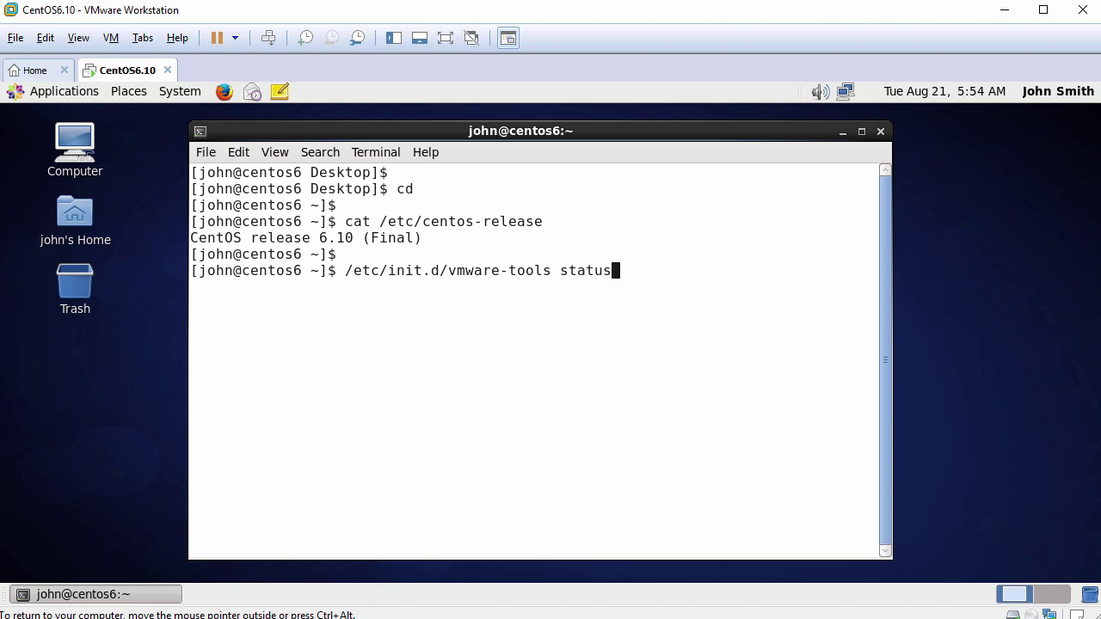
key("Return")
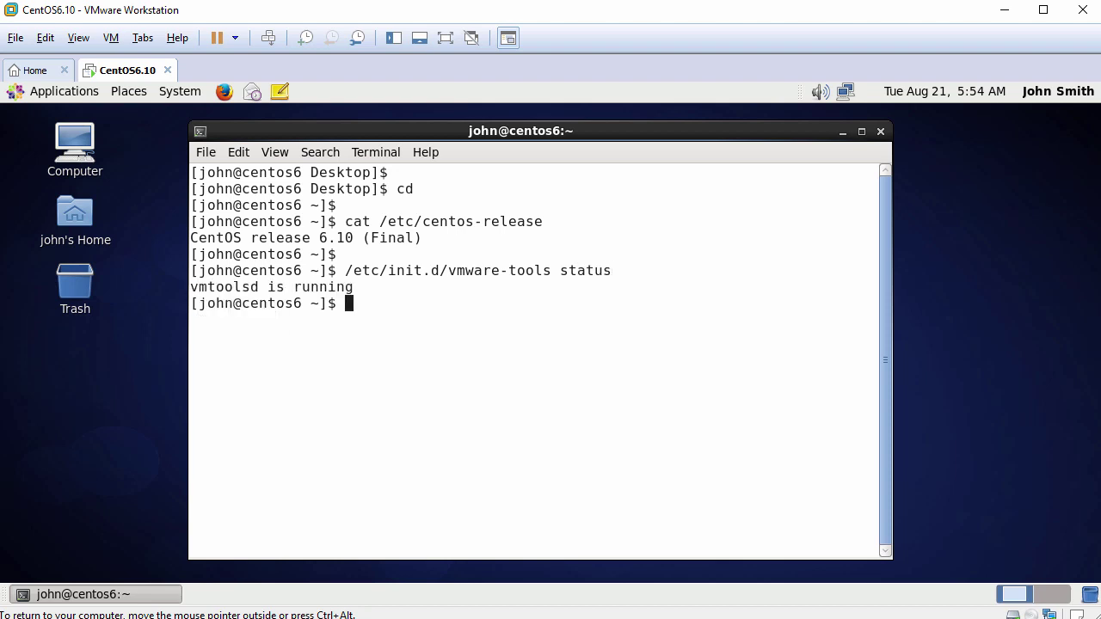
Close the terminal with exit.
key("Return")
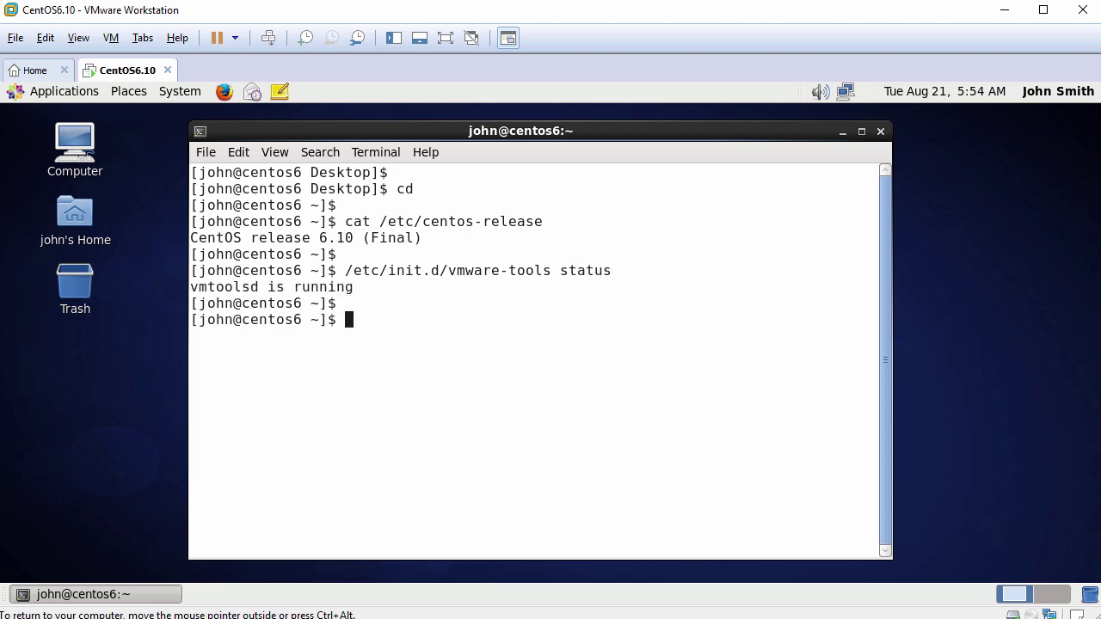
type("exit")
key("Return")
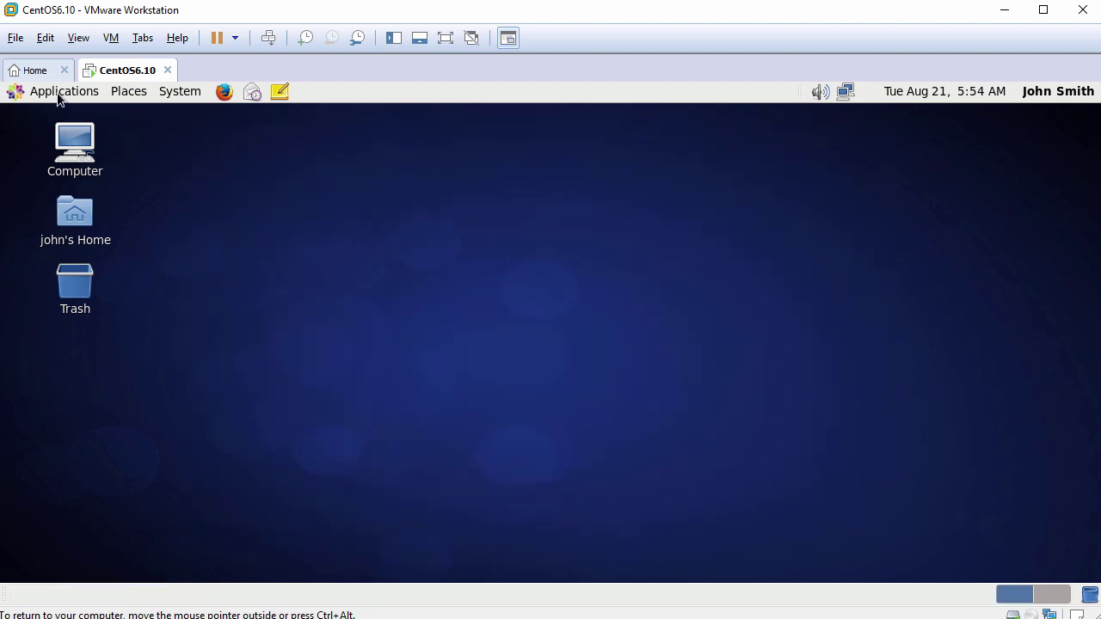
Browse the Applications, Places and System menus, then open System > About this Computer.
left_click(57, 92)
mouse_move(58, 116)
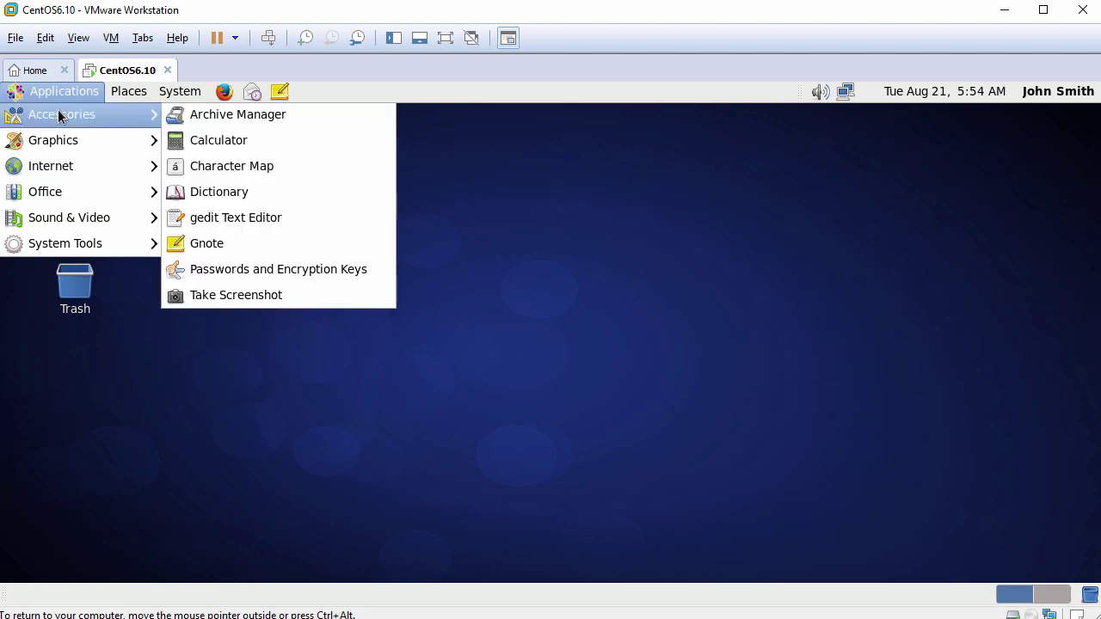
mouse_move(59, 139)
mouse_move(56, 175)
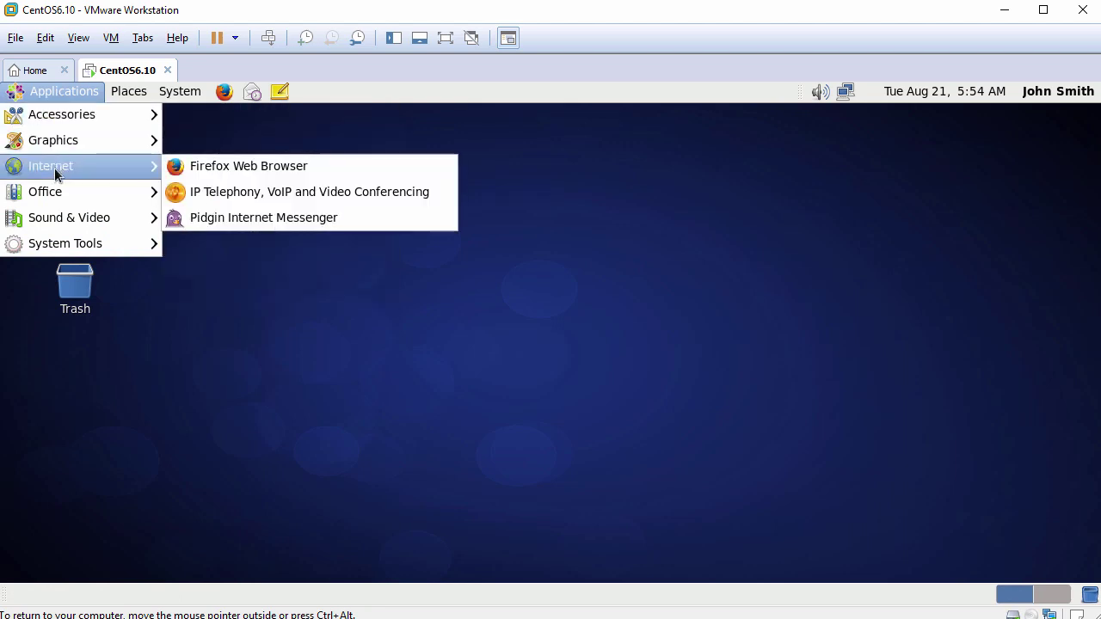
mouse_move(61, 195)
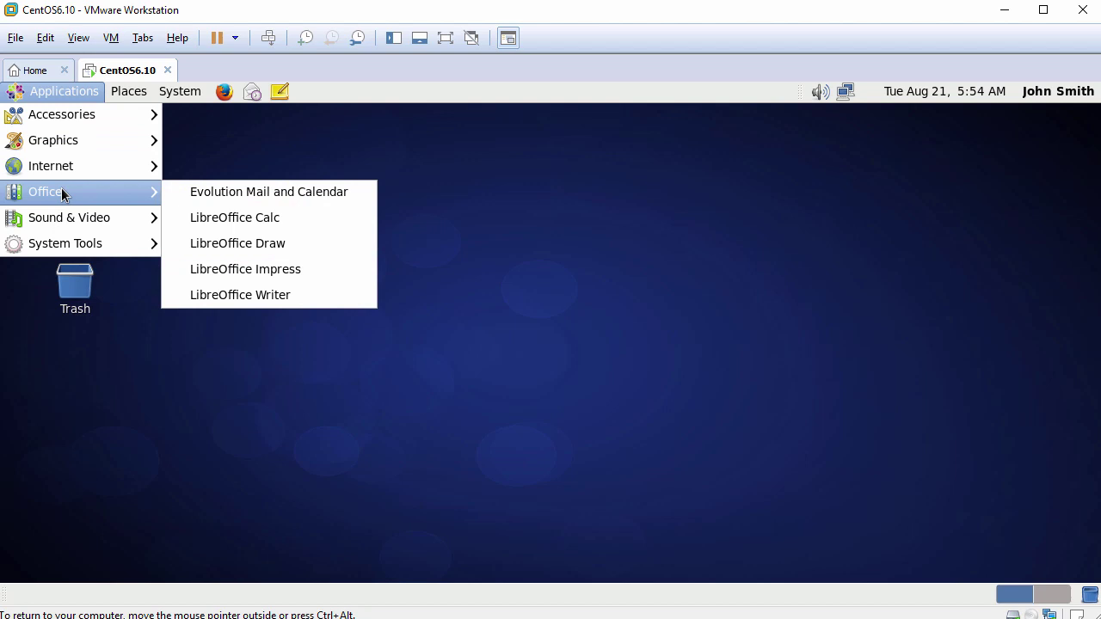
mouse_move(68, 221)
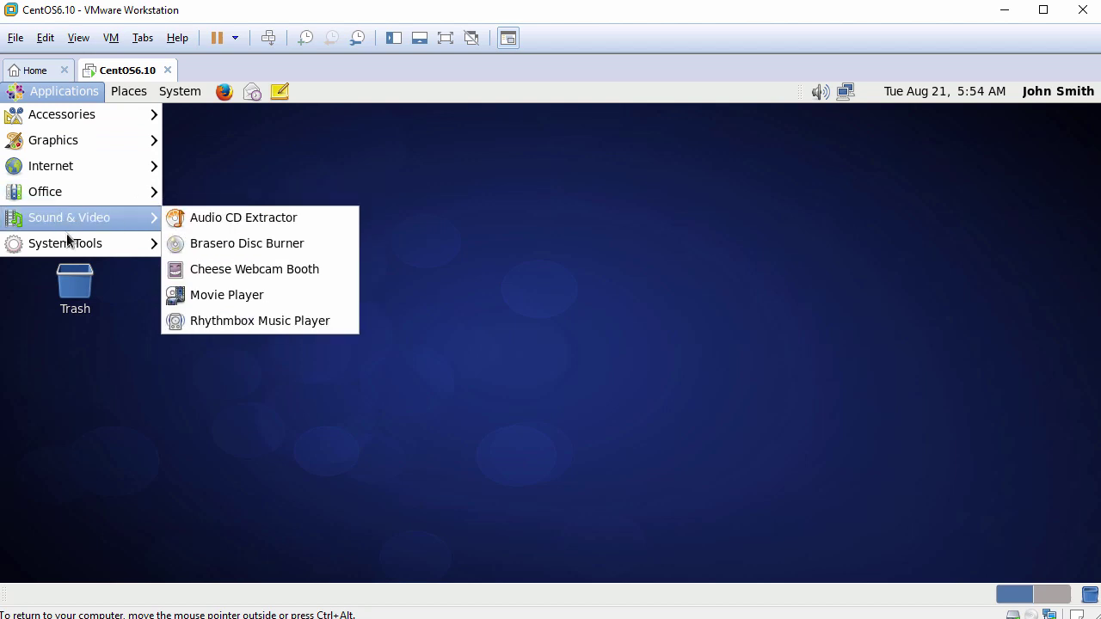
mouse_move(67, 243)
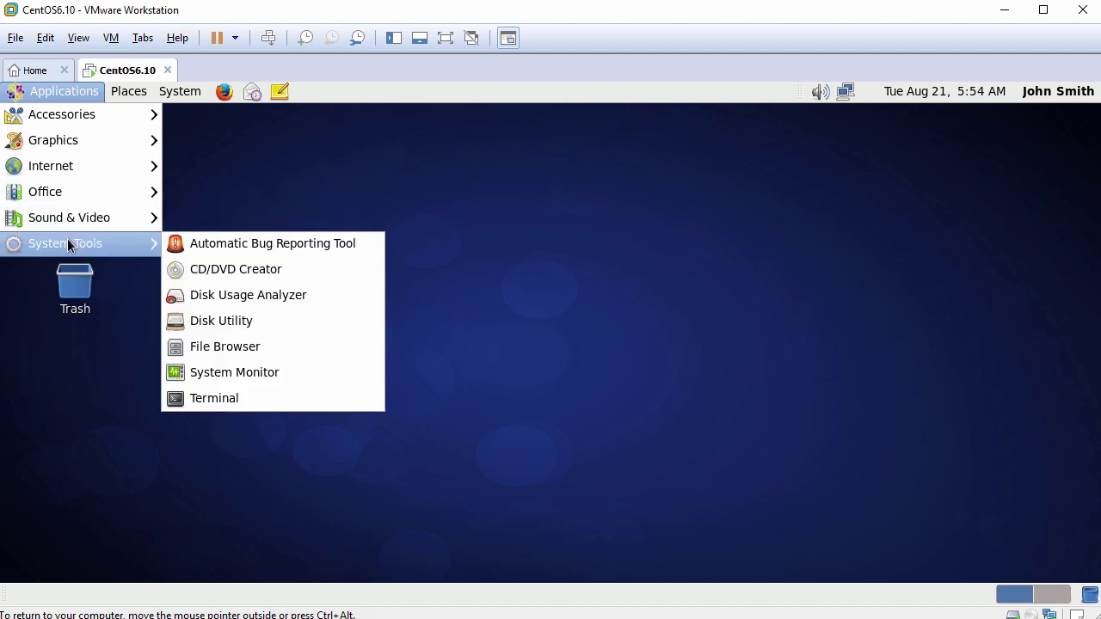
mouse_move(132, 97)
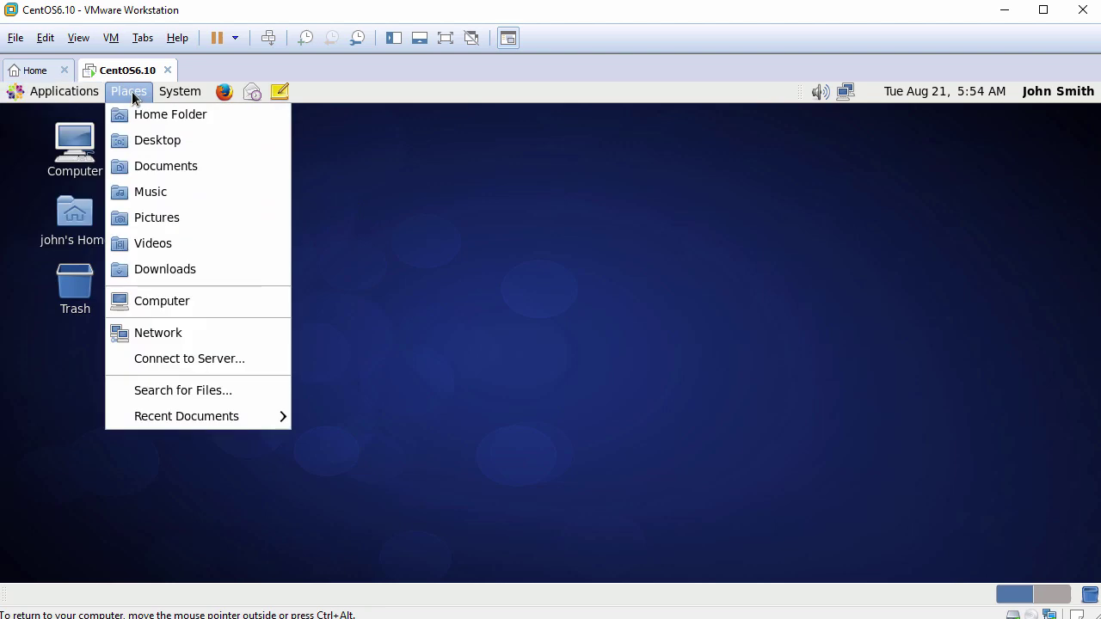
mouse_move(176, 96)
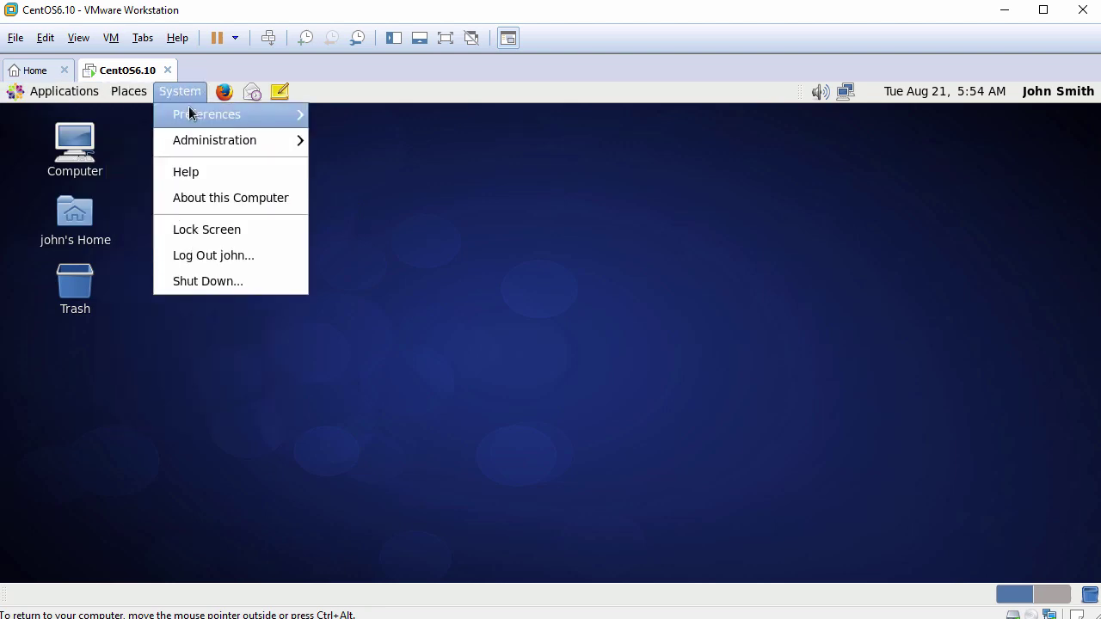
mouse_move(191, 114)
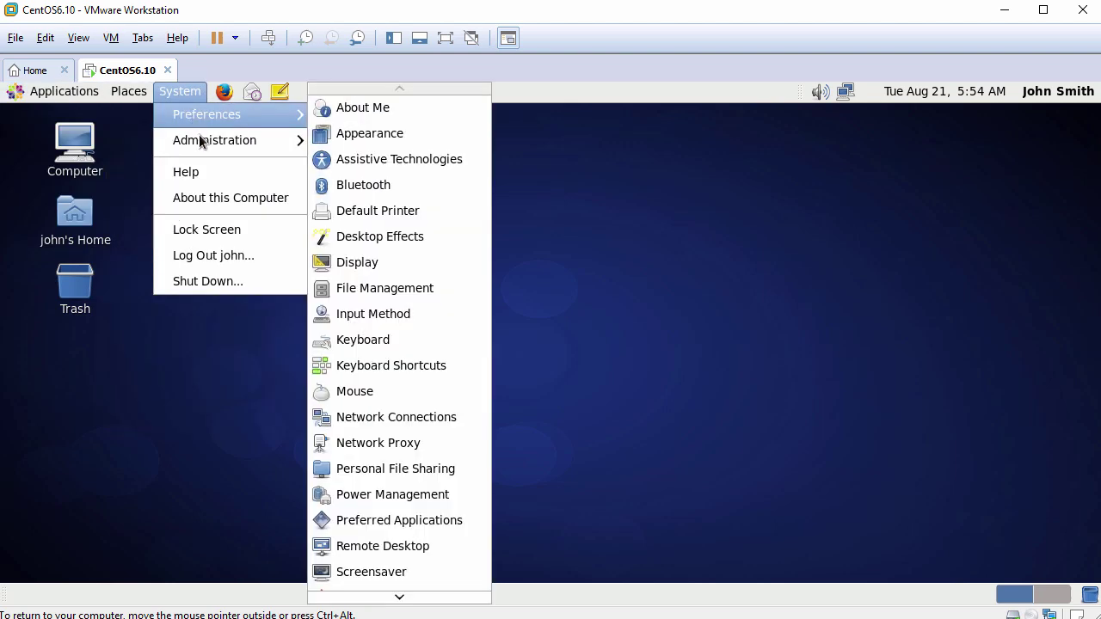
mouse_move(200, 140)
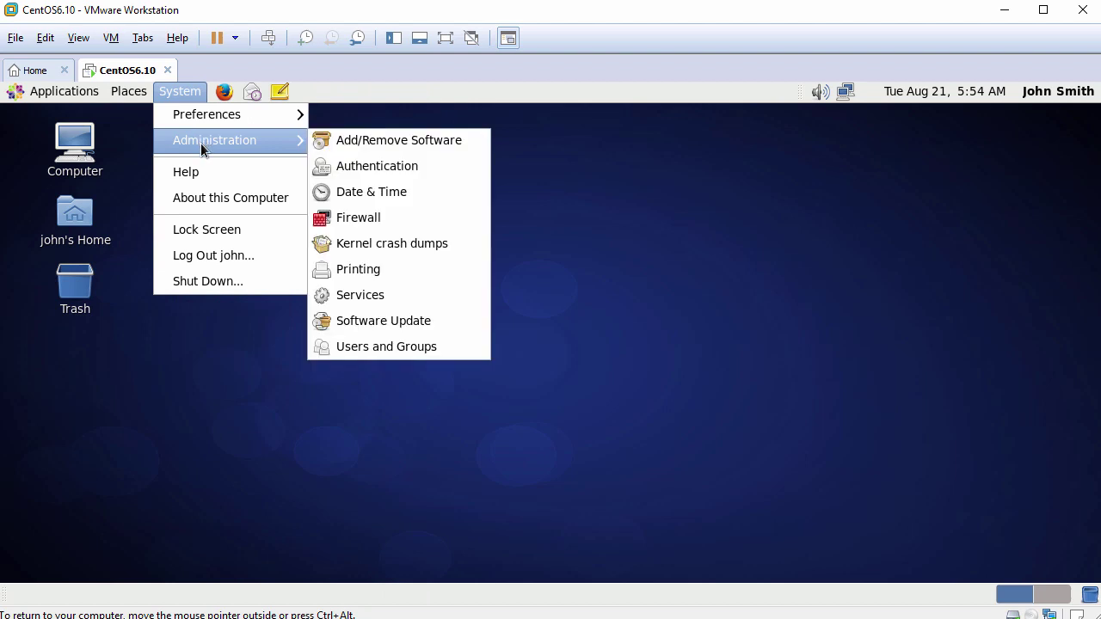
left_click(207, 197)
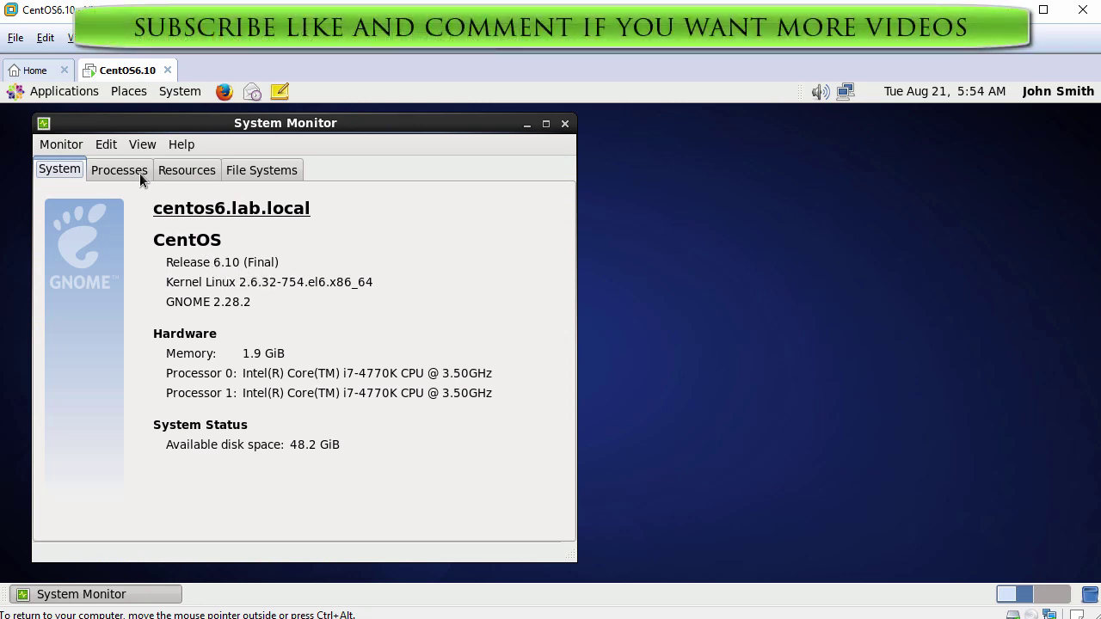
Review the Processes, Resources and File Systems tabs, then close System Monitor.
left_click(140, 173)
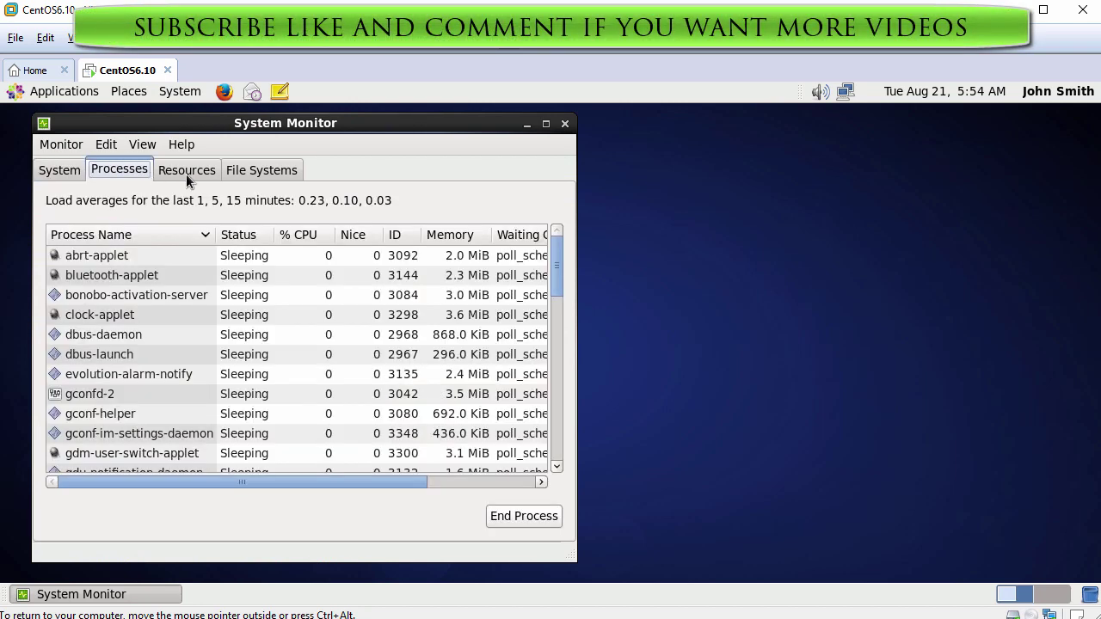
left_click(187, 179)
left_click(263, 172)
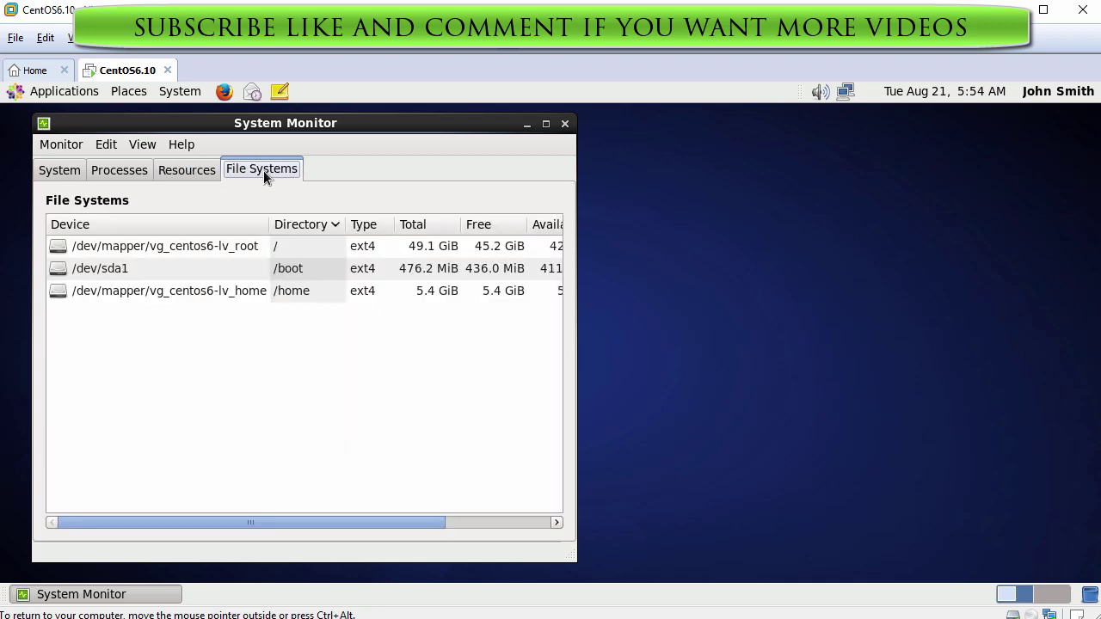
left_click(566, 123)
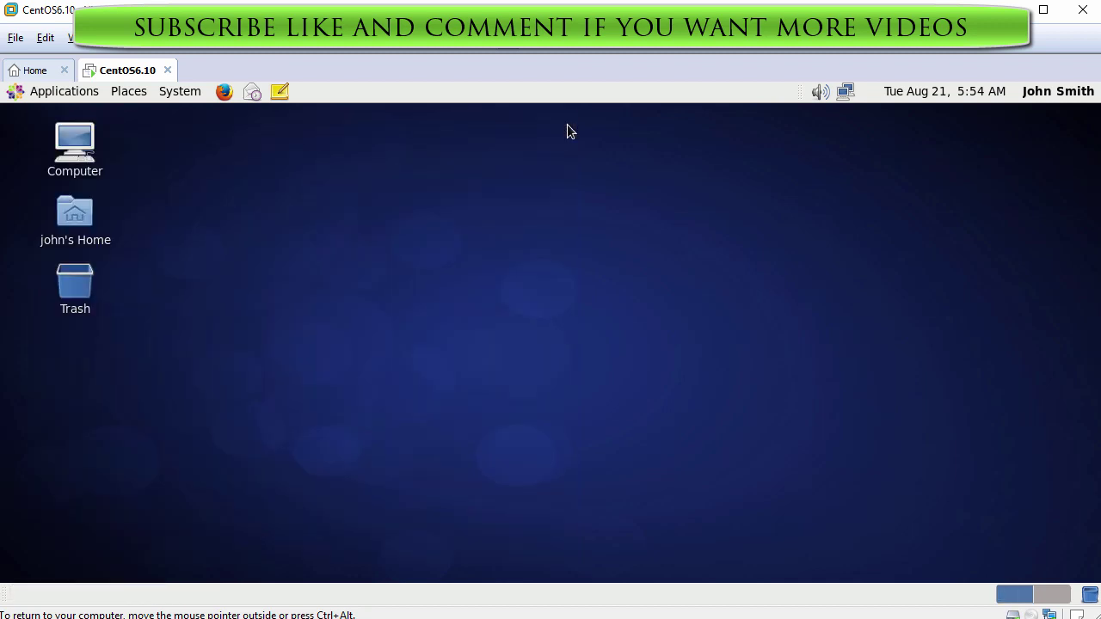
left_click(184, 92)
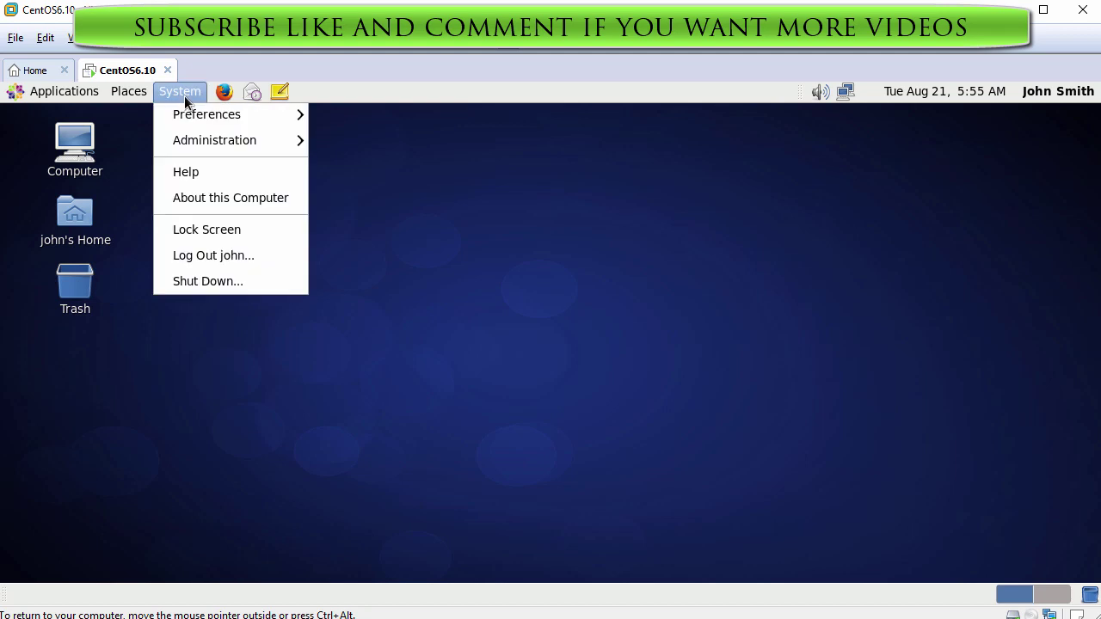
left_click(225, 281)
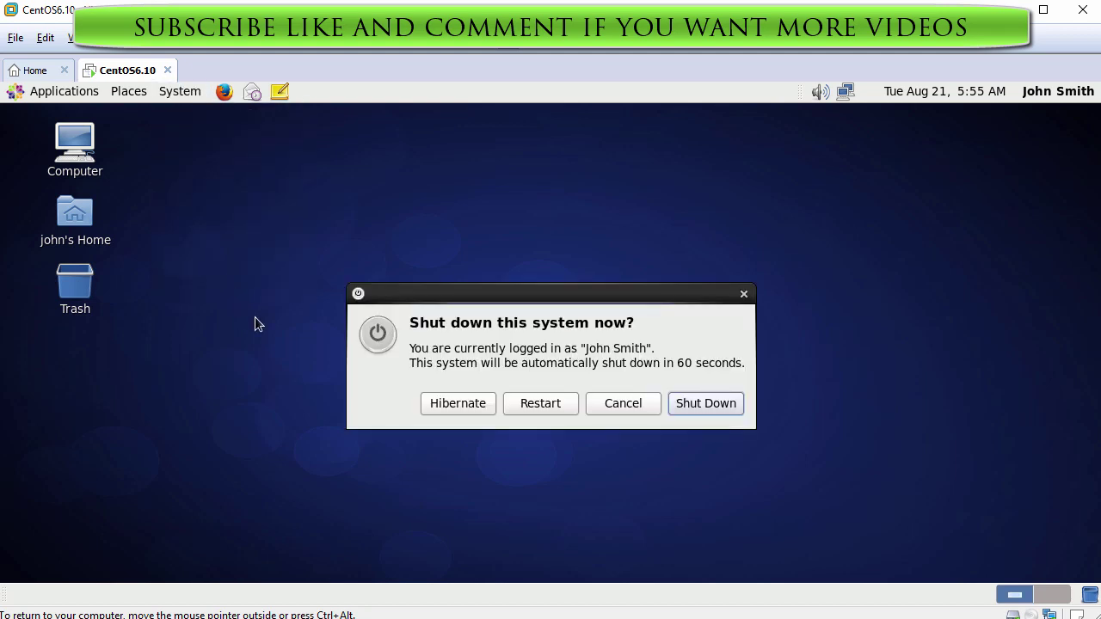
left_click(617, 407)
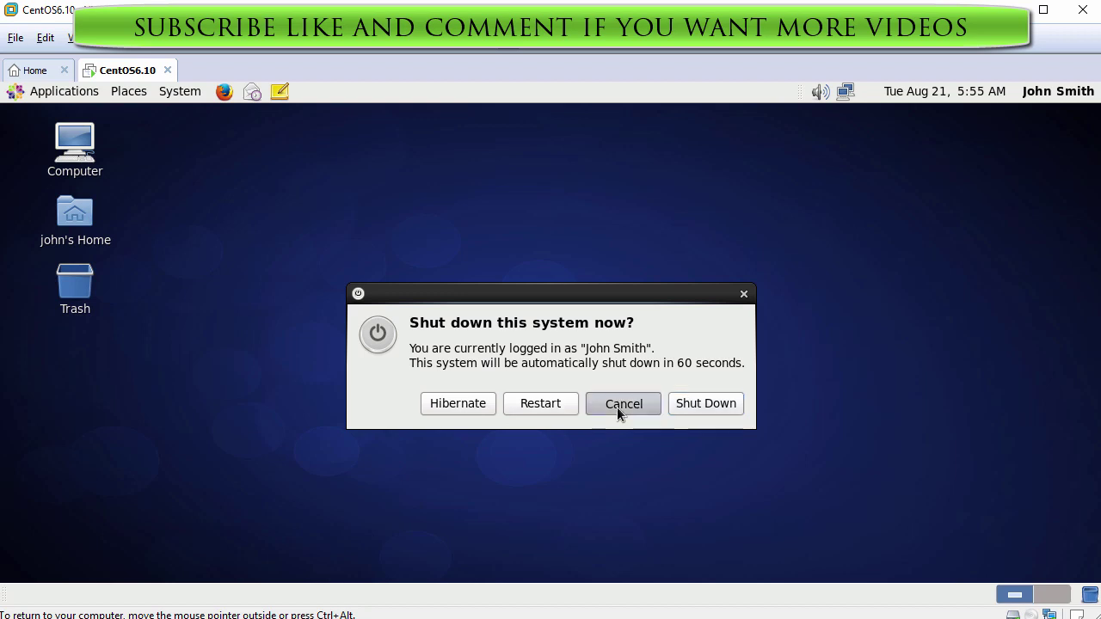
left_click(1043, 91)
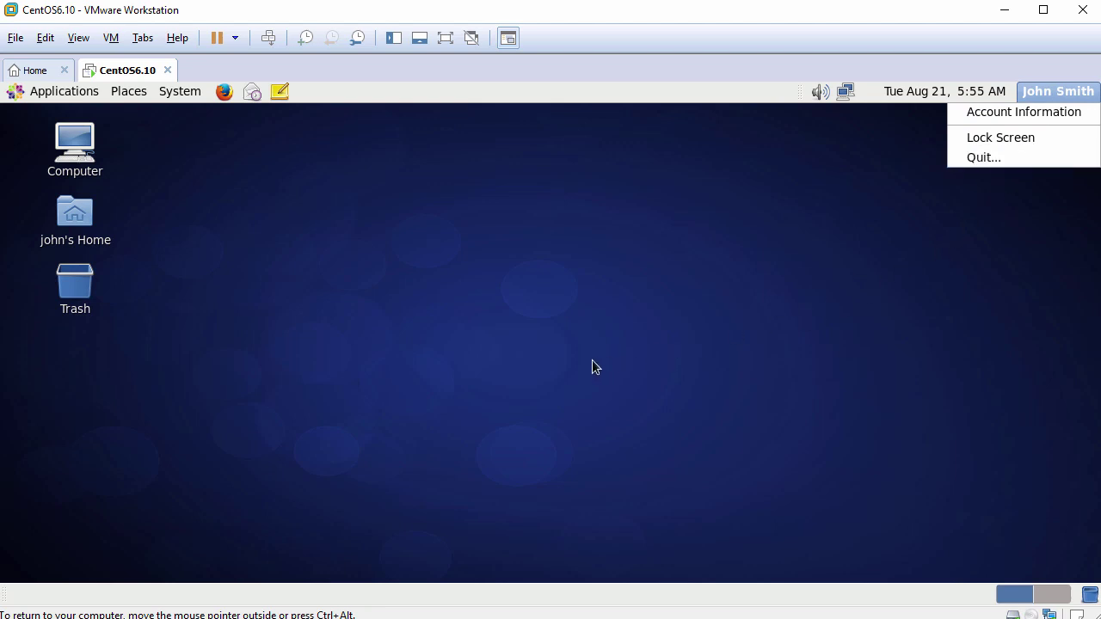
left_click(538, 348)
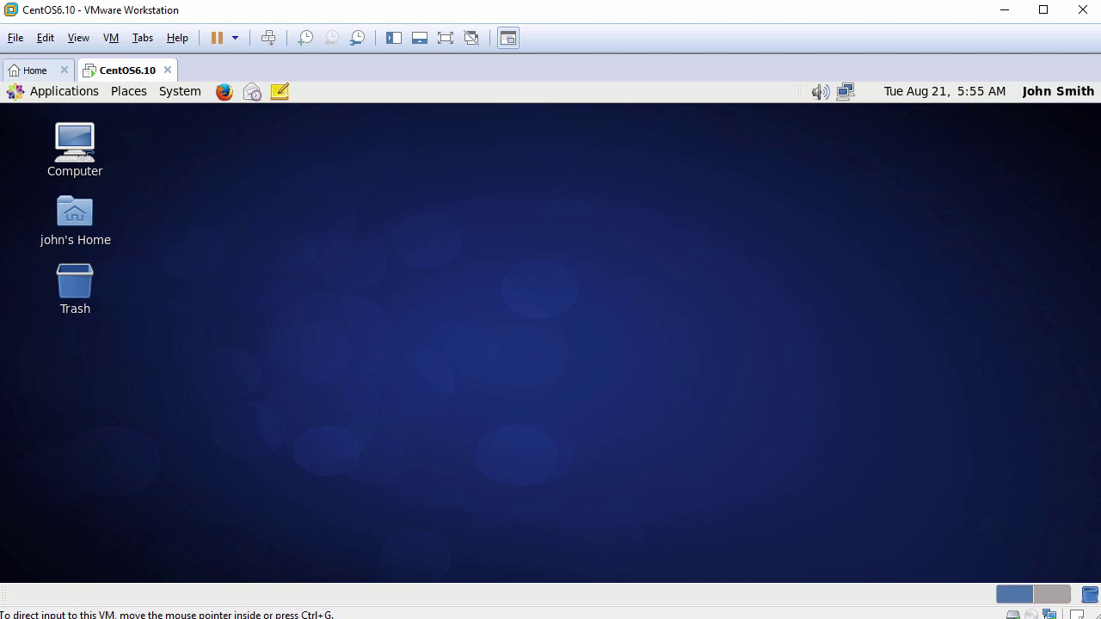